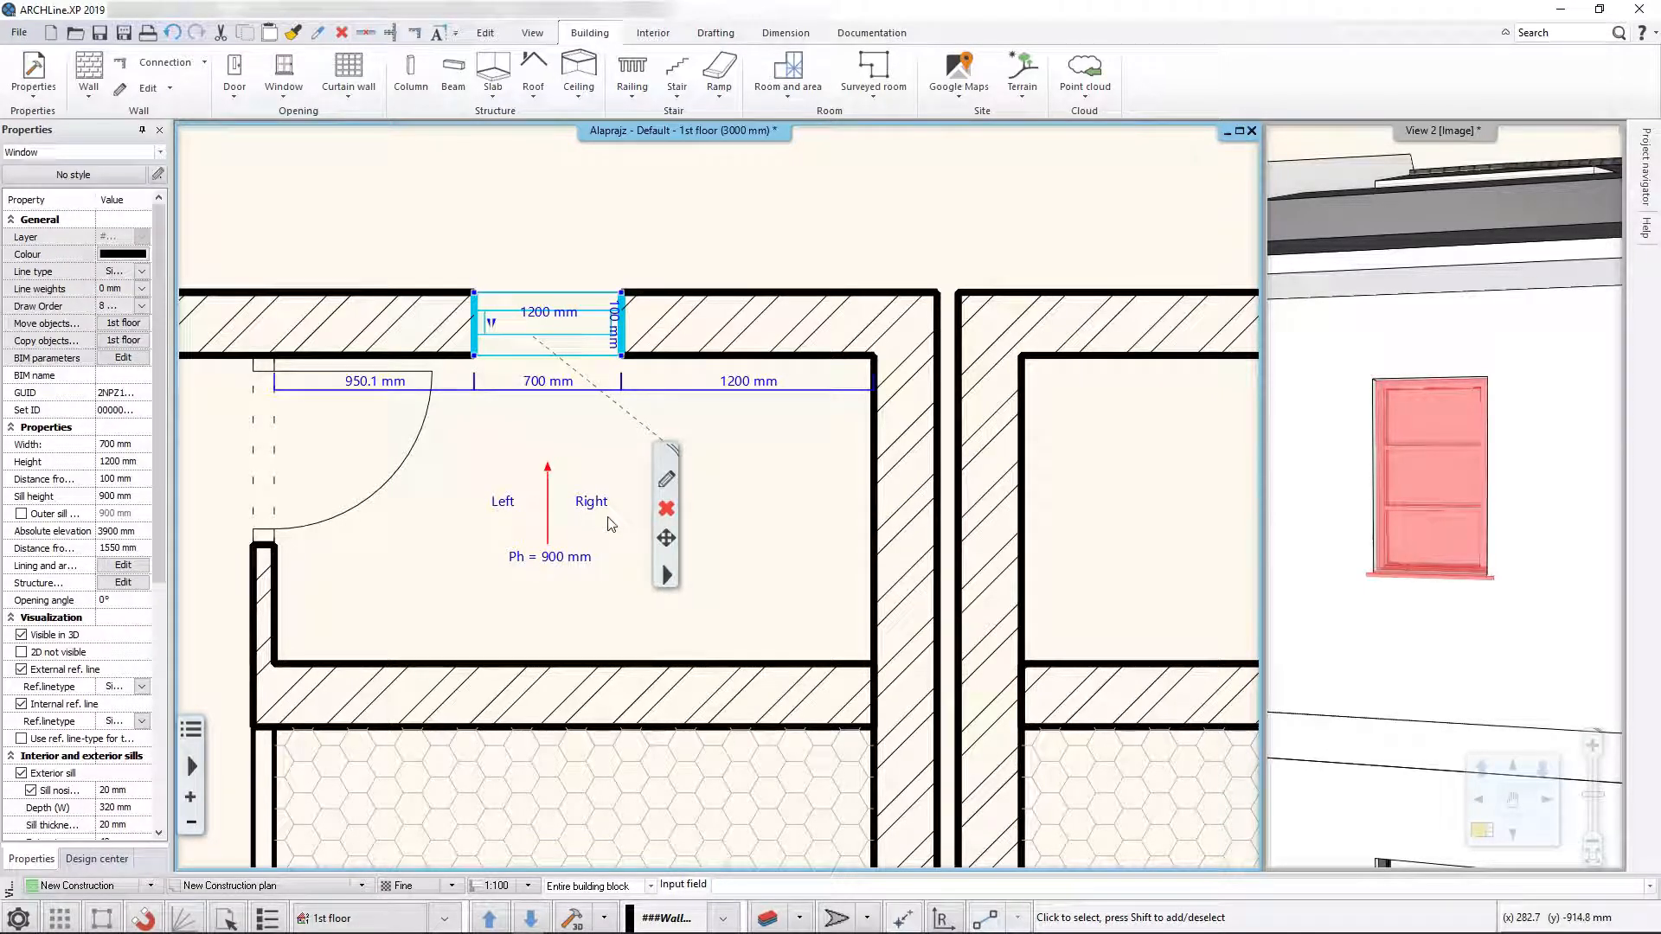
Review the built-in details in the selected window's settings, leaving them unchanged
click(666, 480)
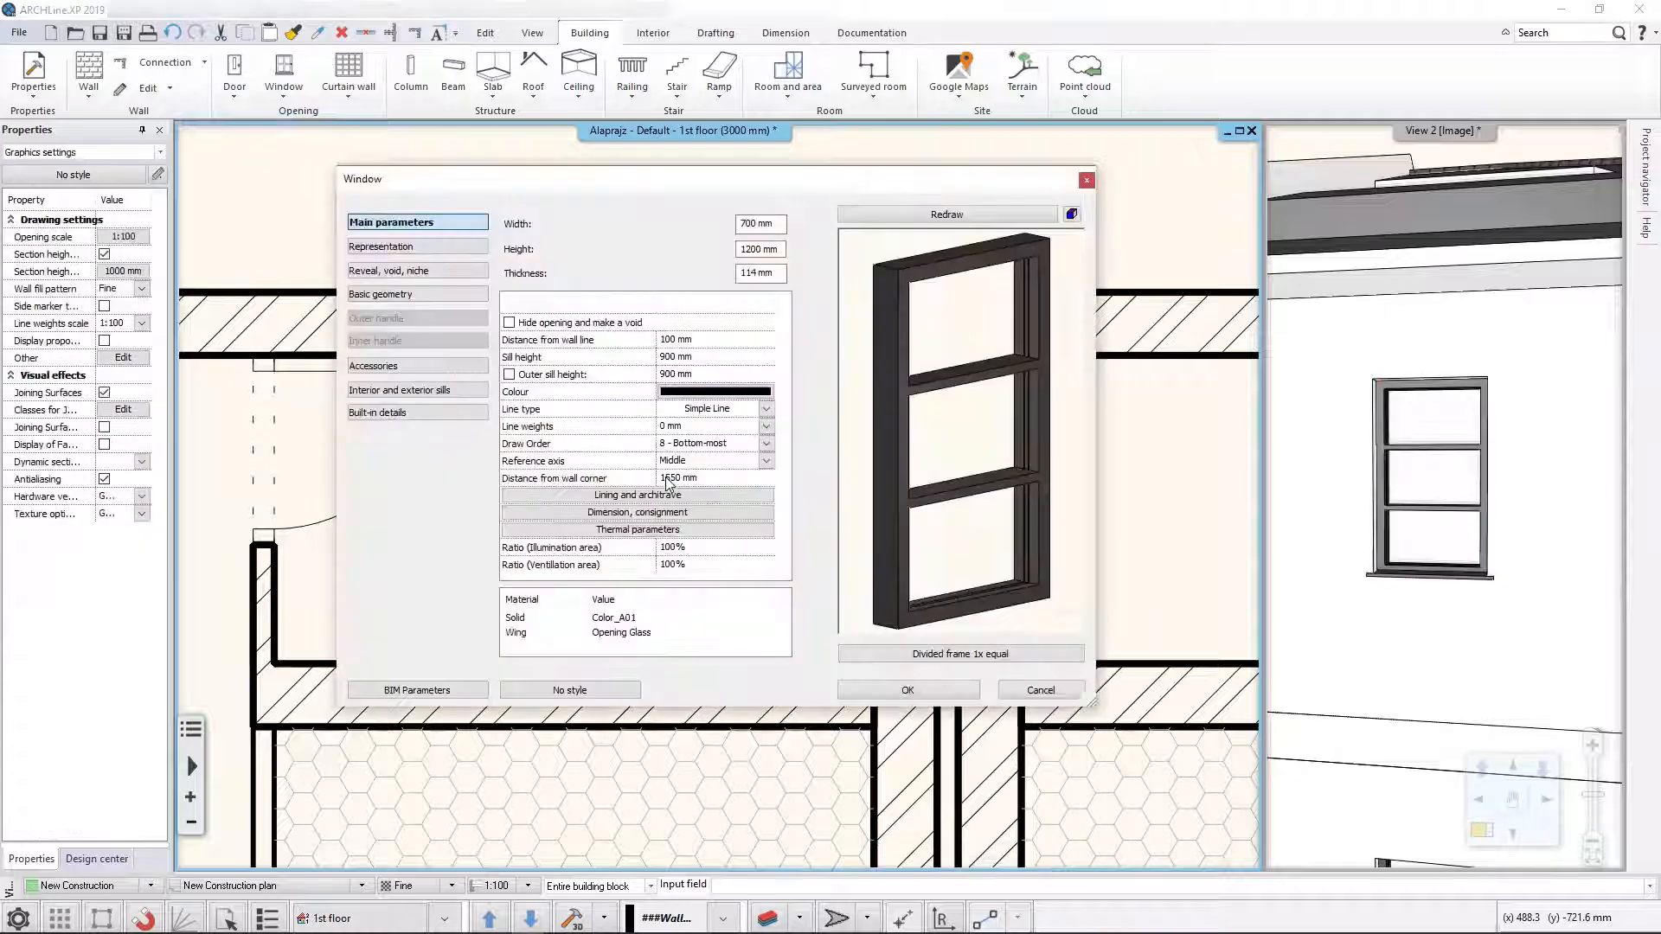
click(432, 413)
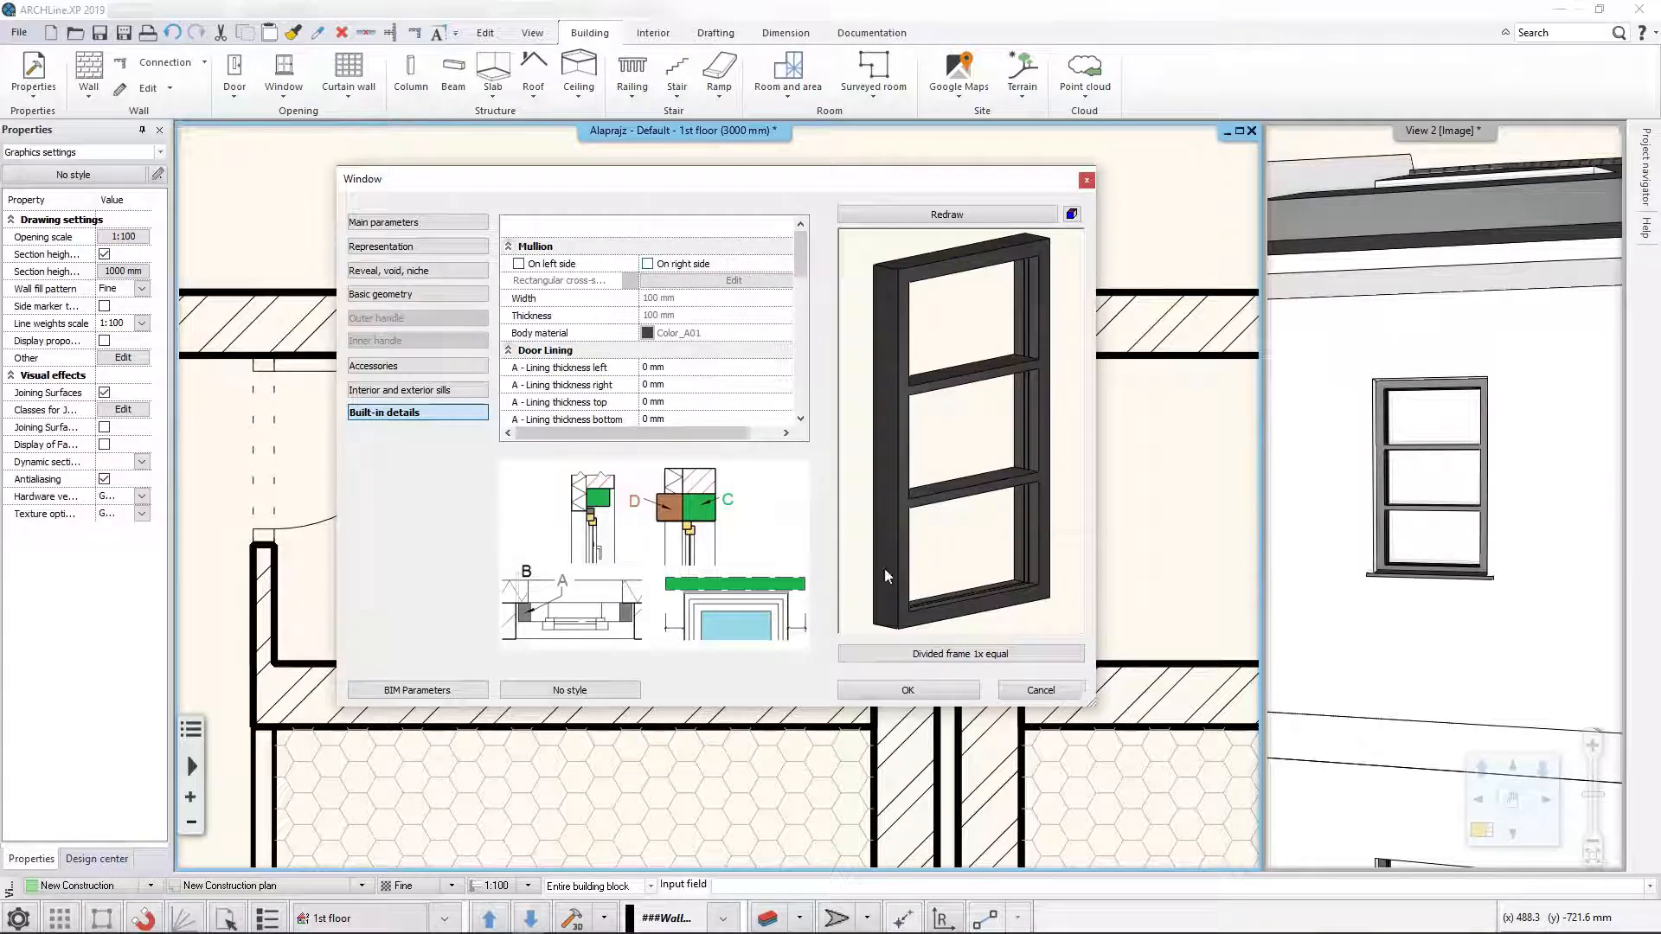
mouse_move(900, 513)
mouse_down()
mouse_move(927, 495)
mouse_move(1064, 499)
mouse_move(922, 504)
mouse_up()
click(1041, 690)
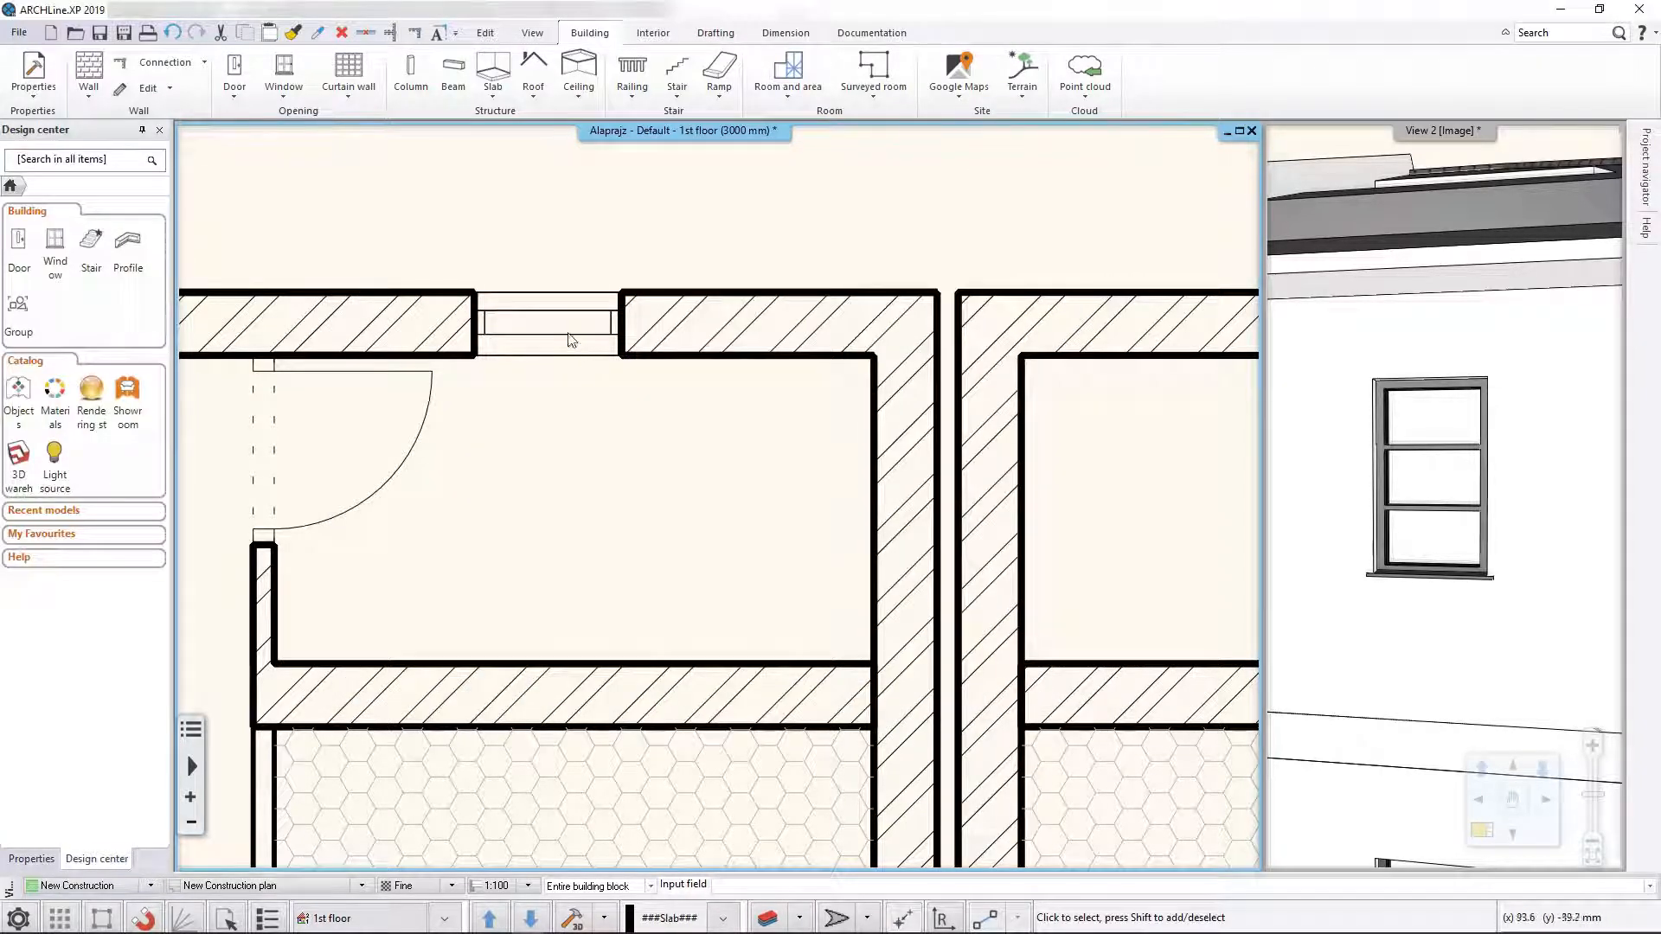
Set the sill height (Ph) of the window in the upper exterior wall to 750 mm
click(574, 344)
middle_drag(642, 528, 603, 517)
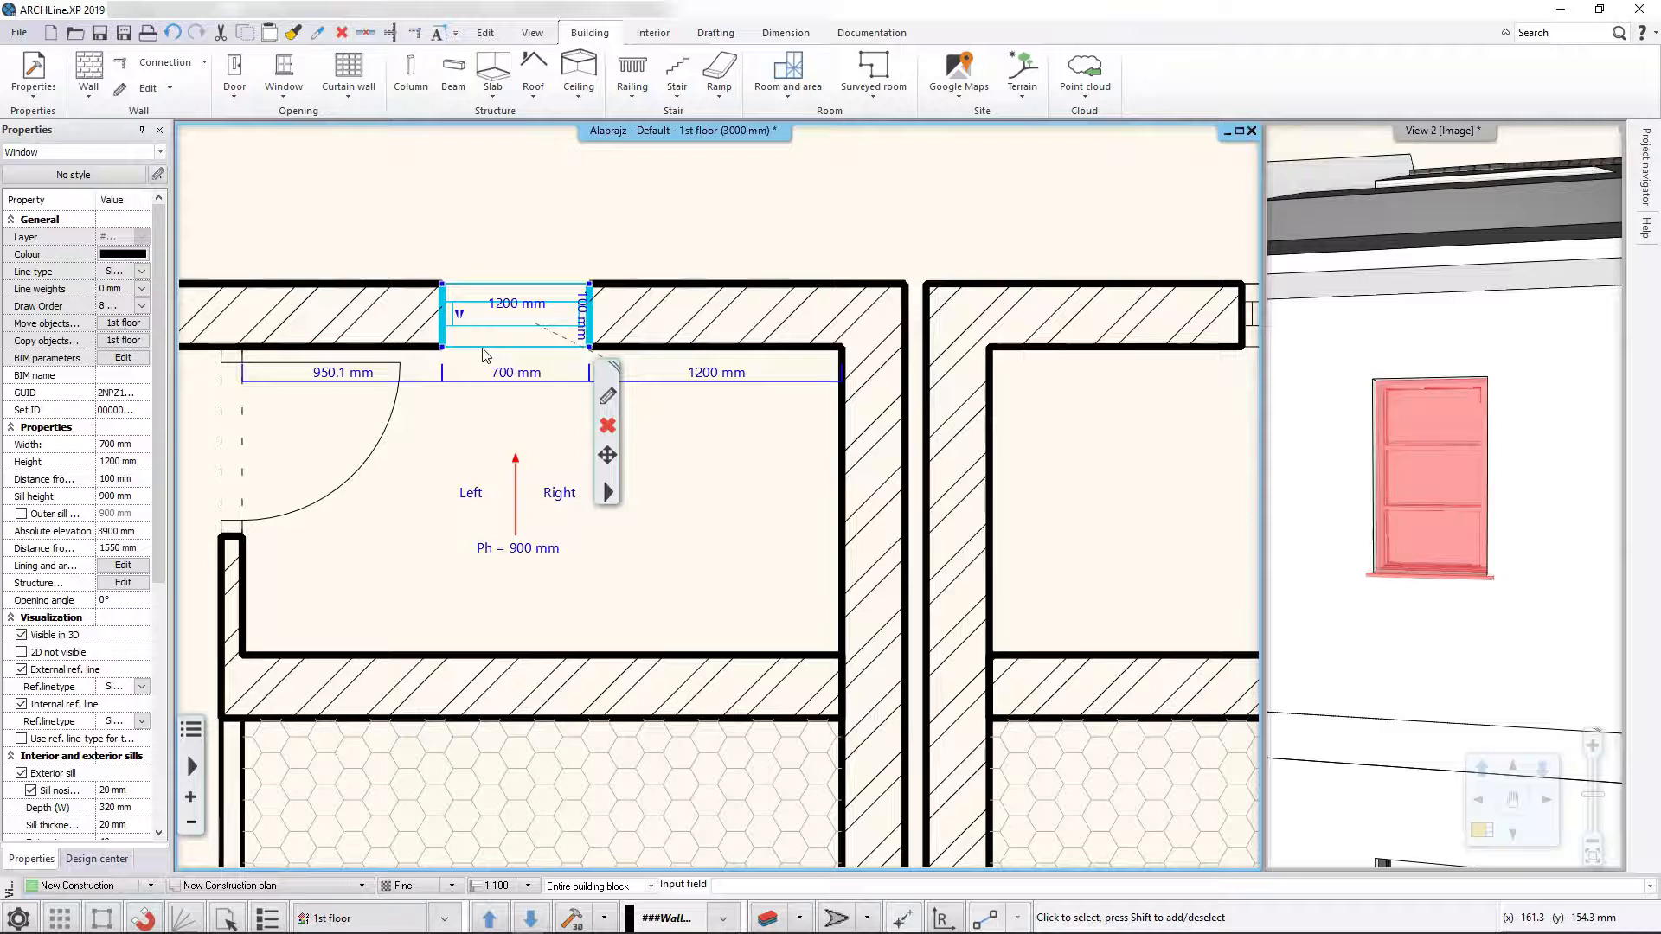
click(525, 551)
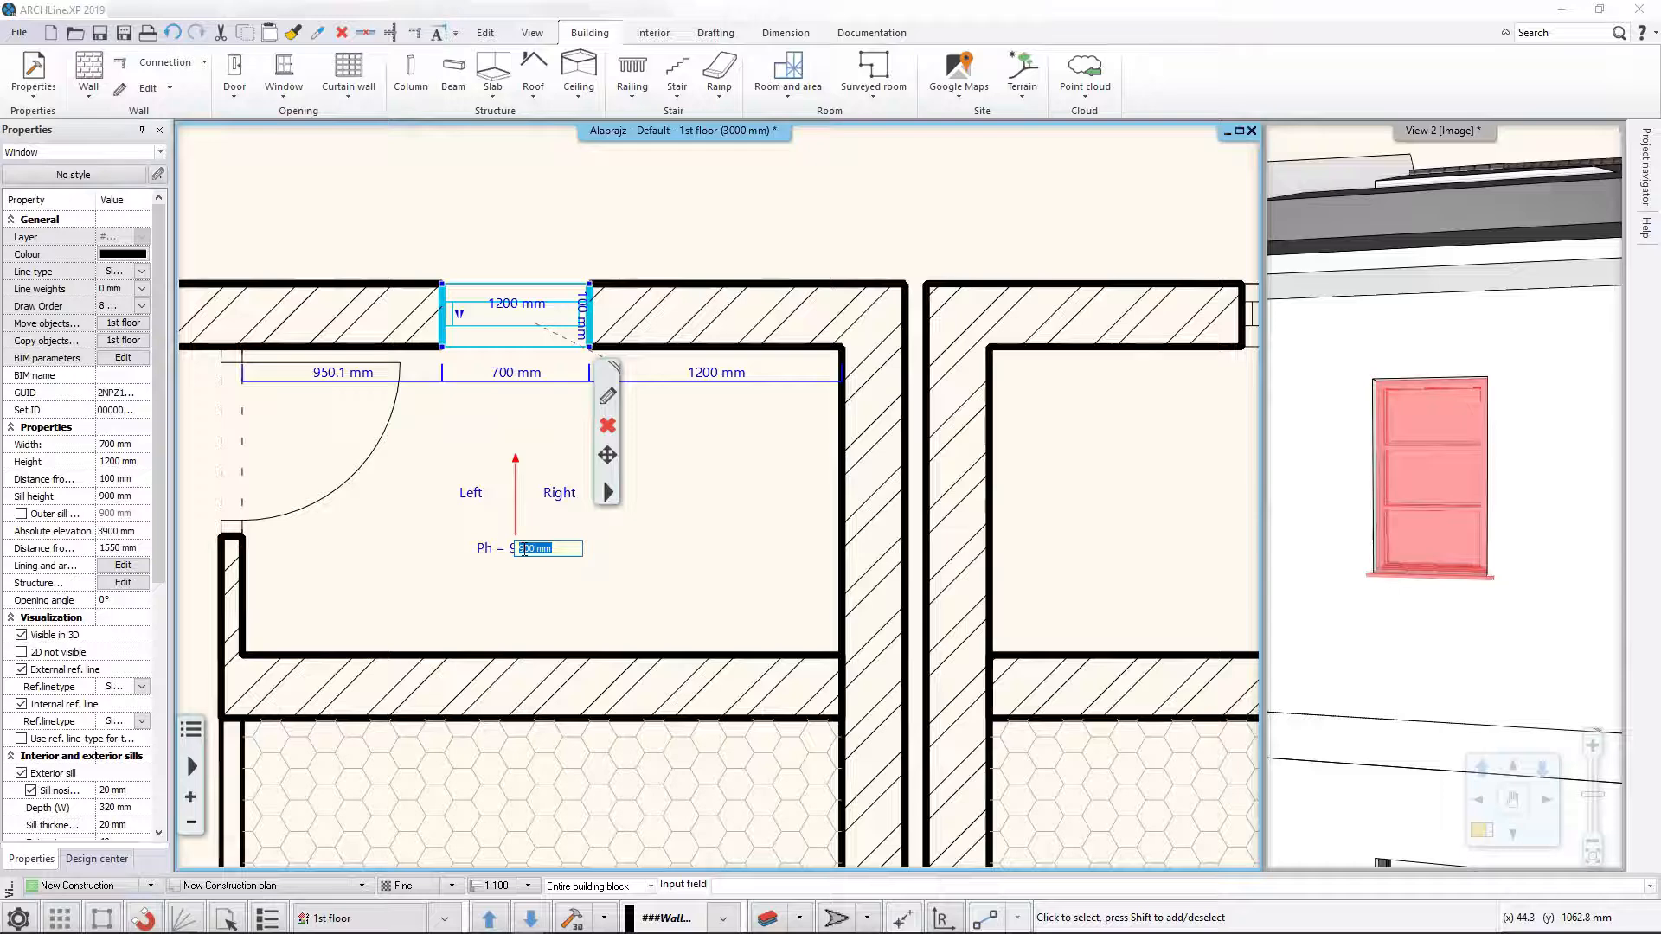
text(750)
key(Return)
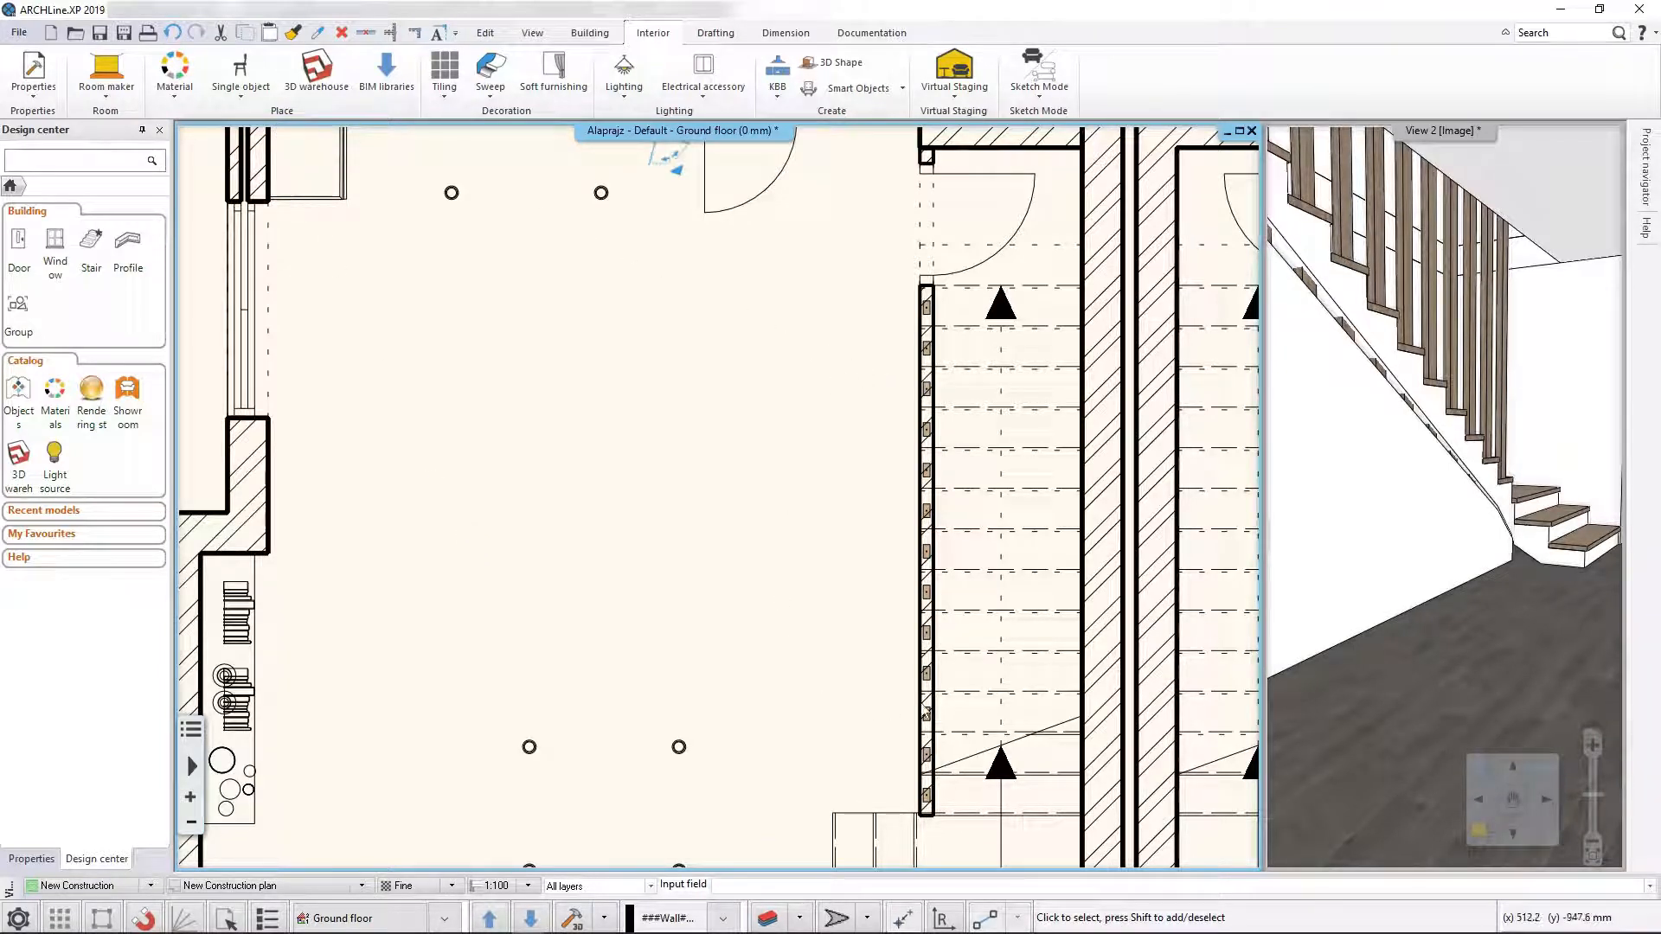
Place one EM Table from the office desks catalogue in the open room beside the staircase
click(233, 91)
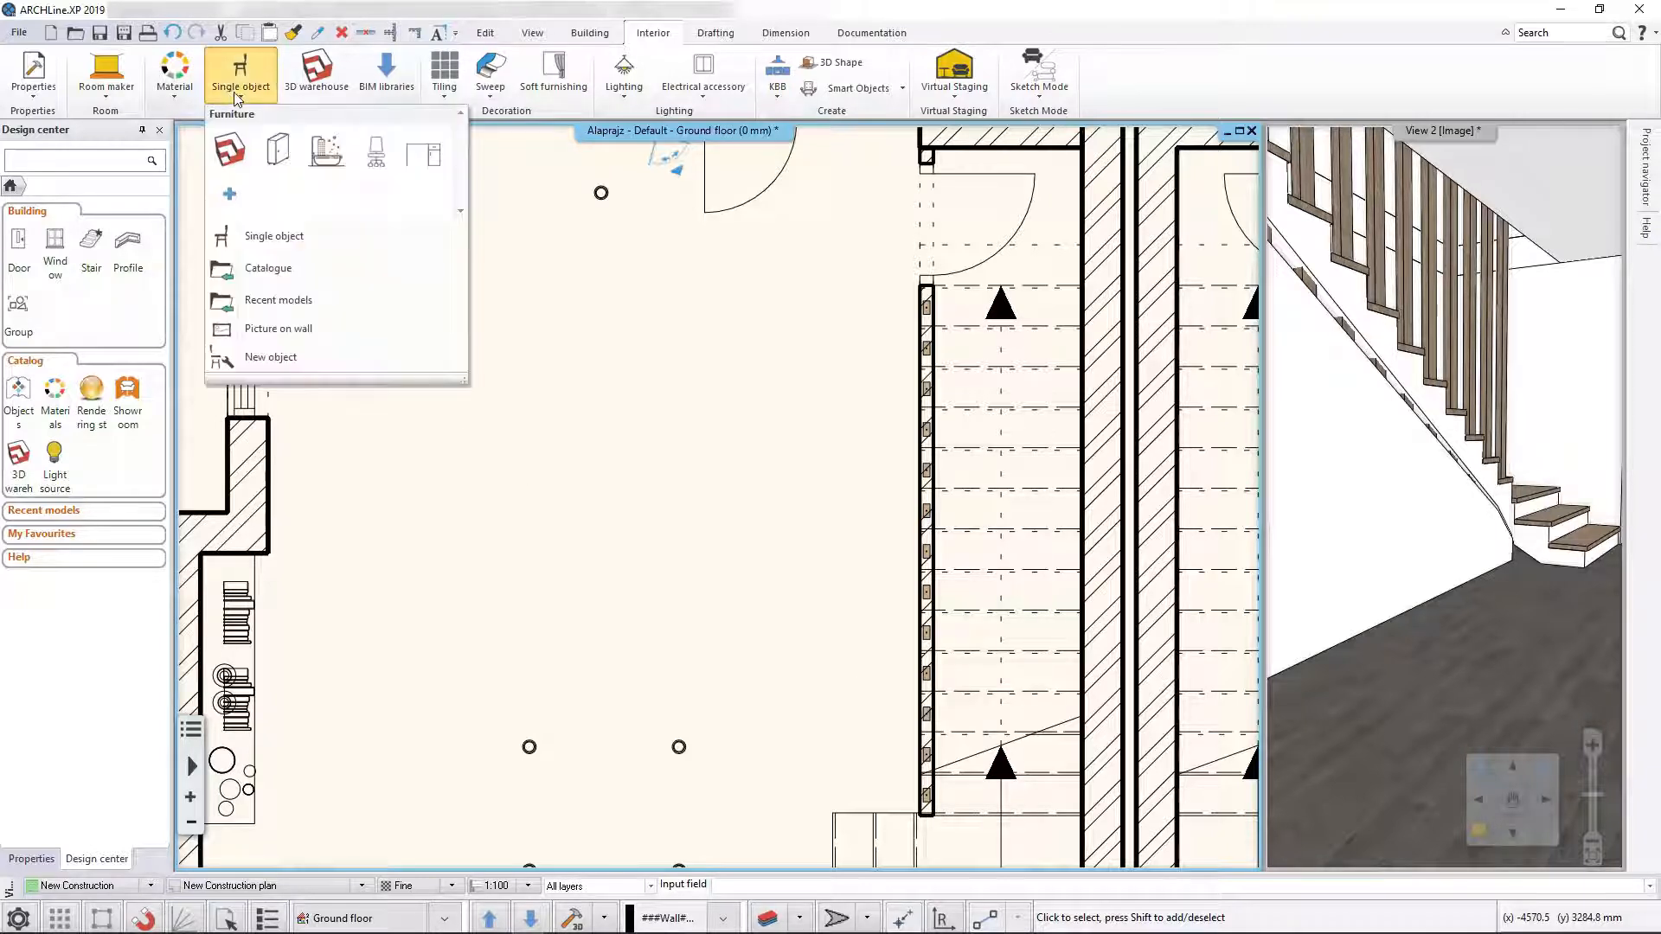
click(423, 156)
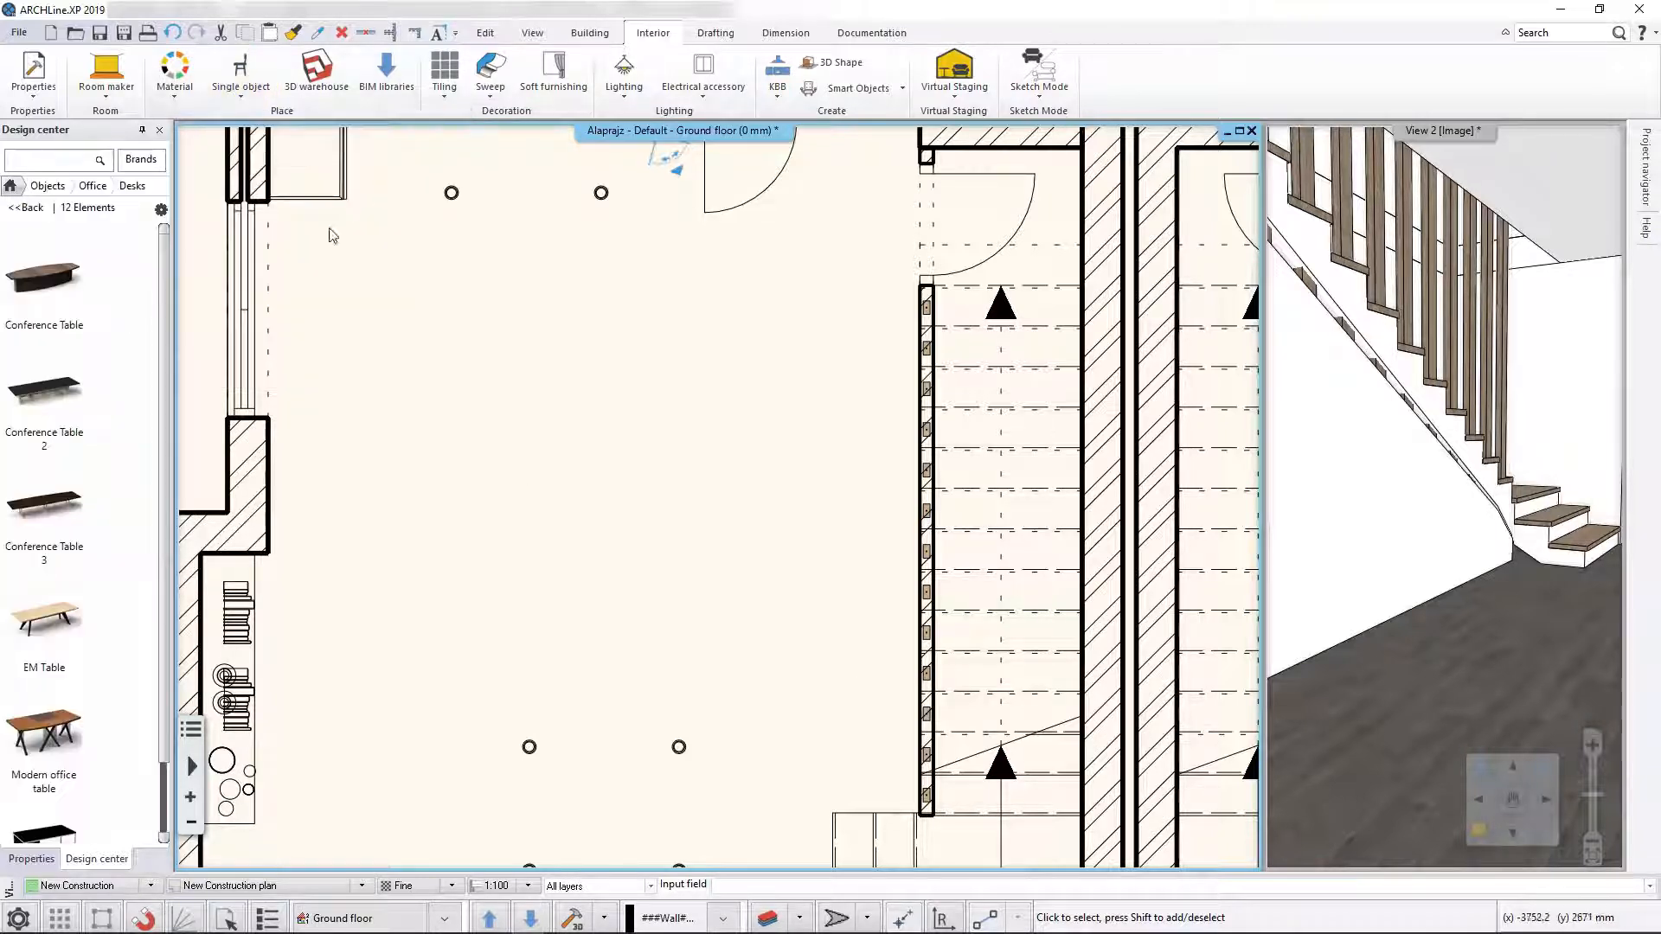
mouse_move(57, 659)
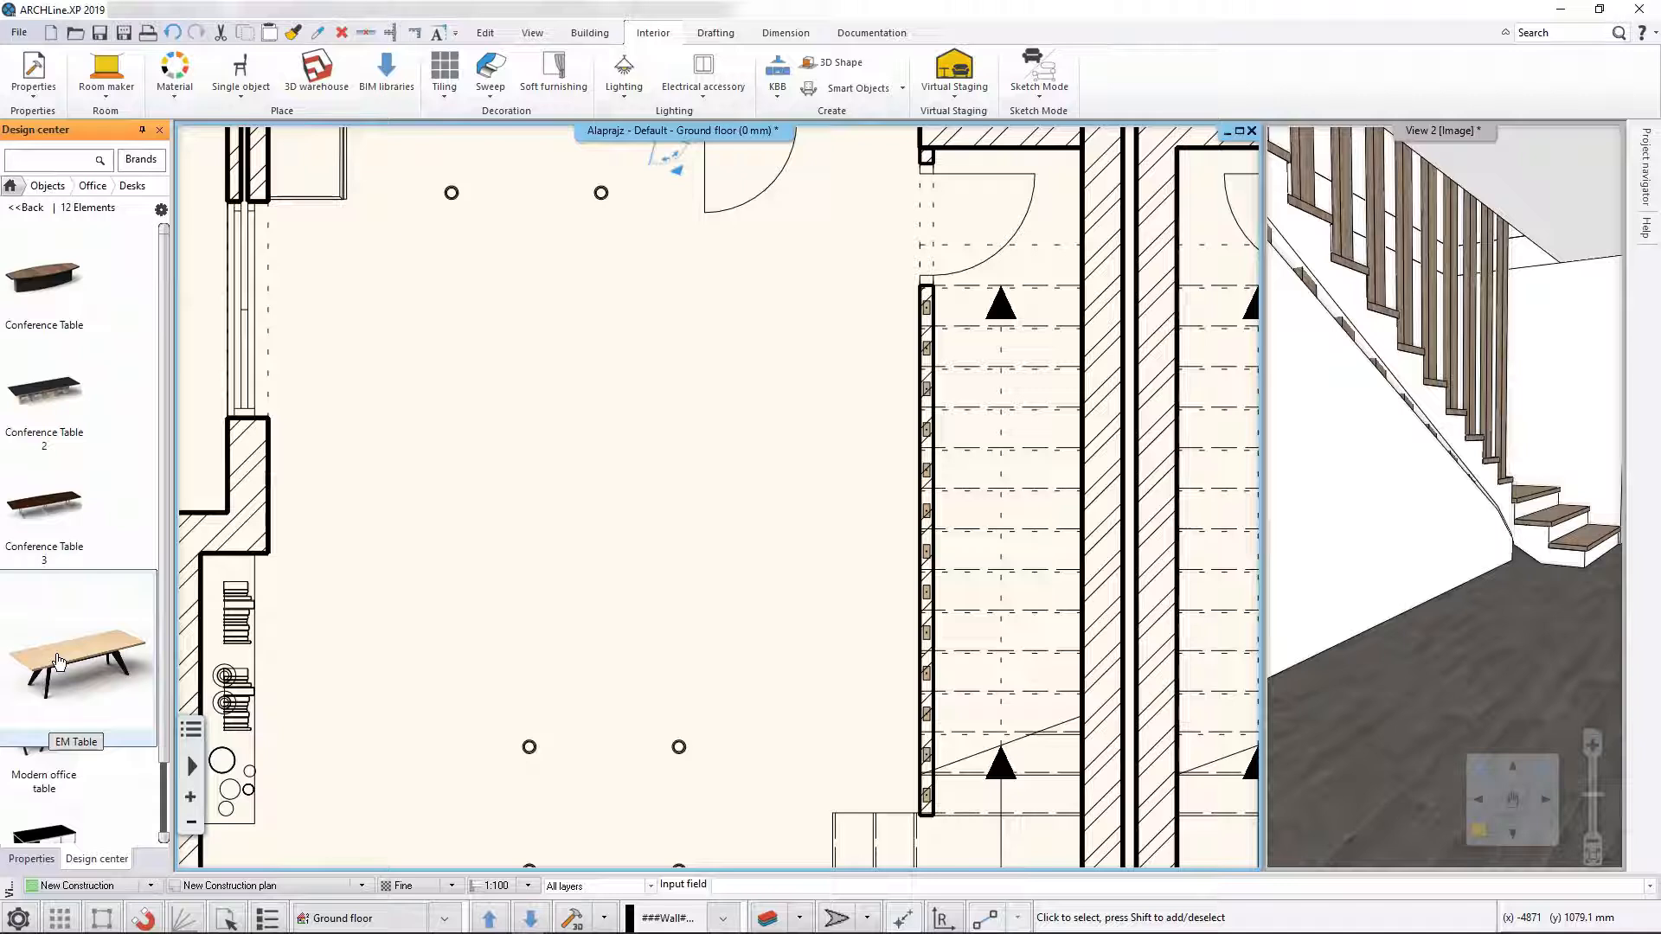
drag(57, 659, 701, 438)
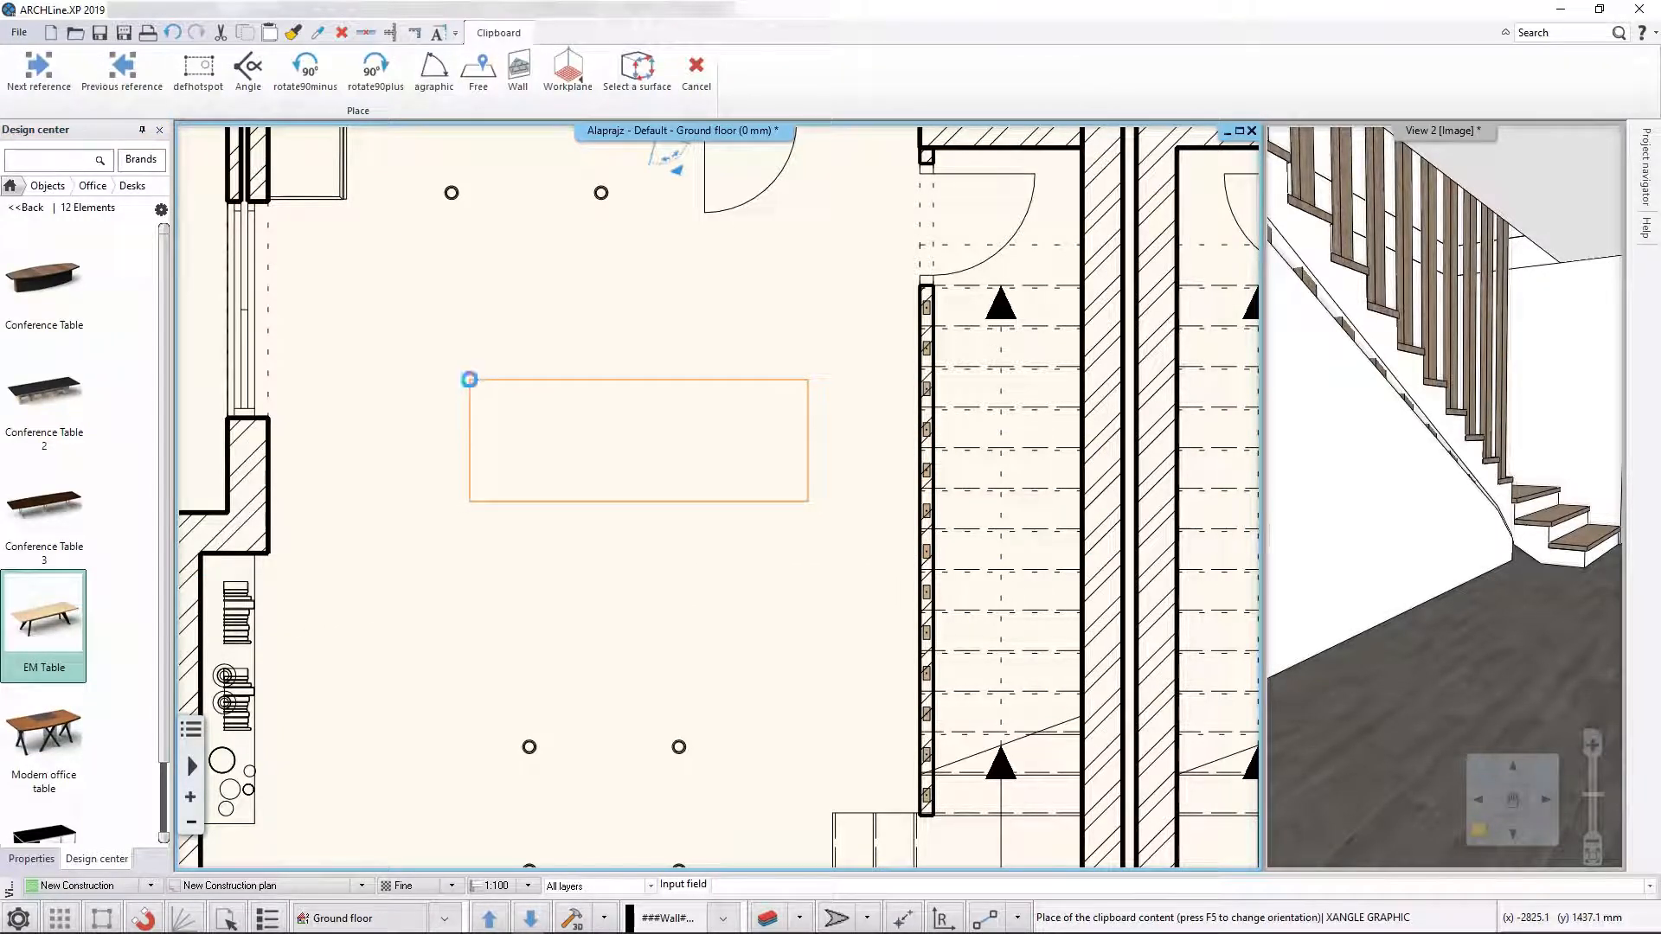
click(469, 379)
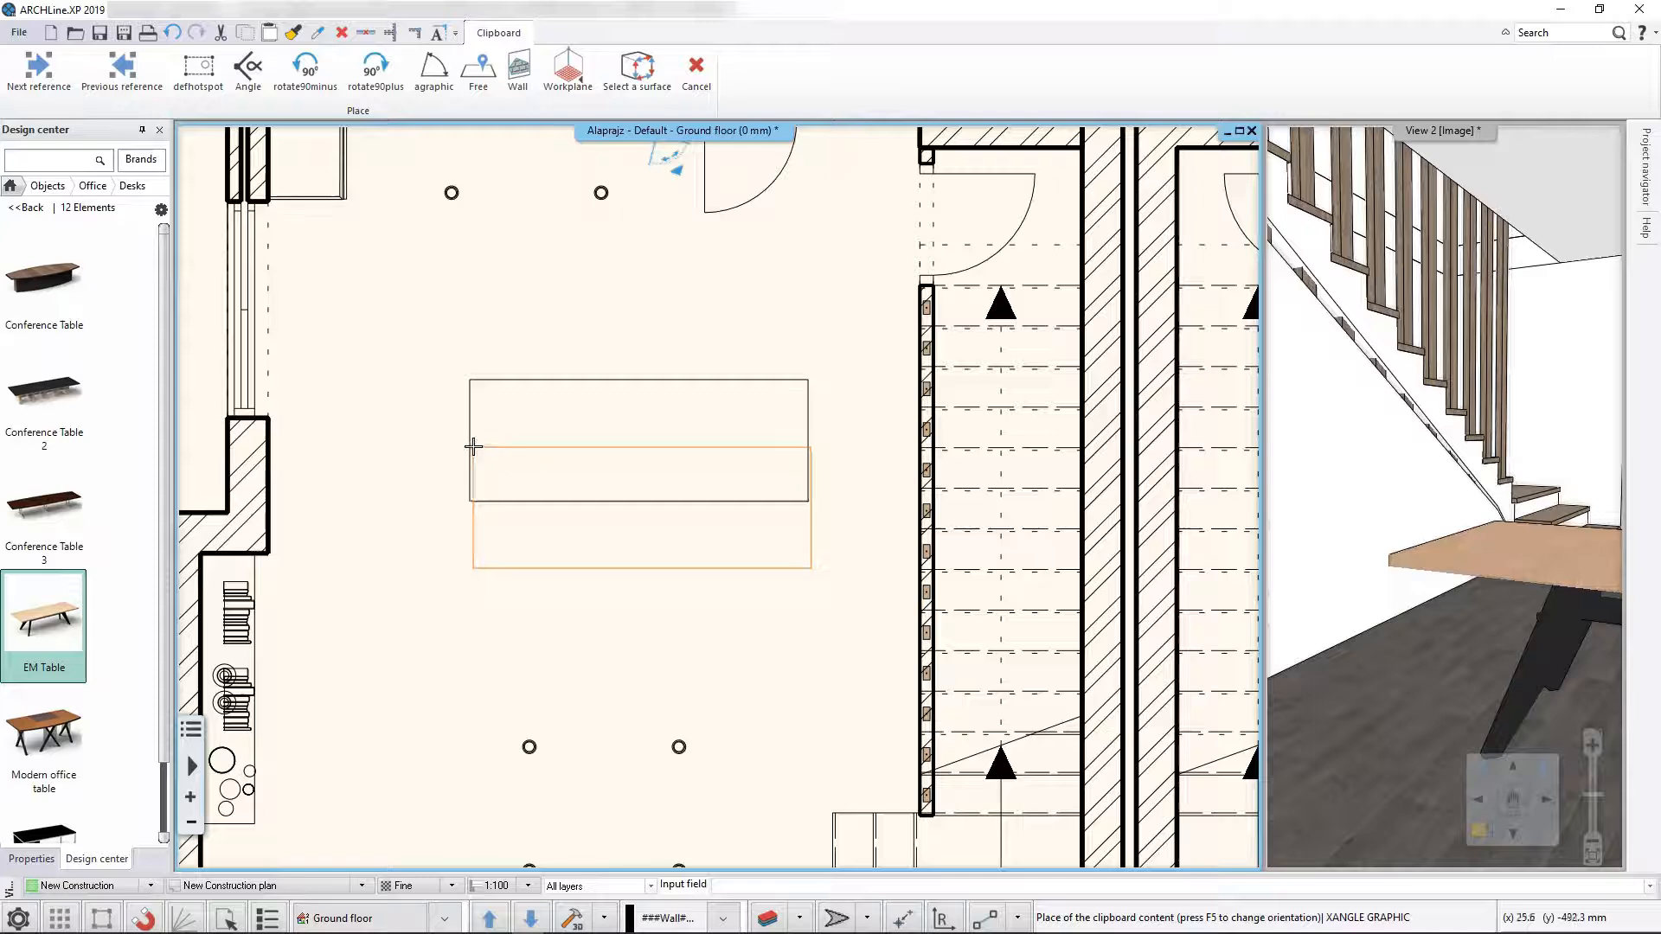
key(Escape)
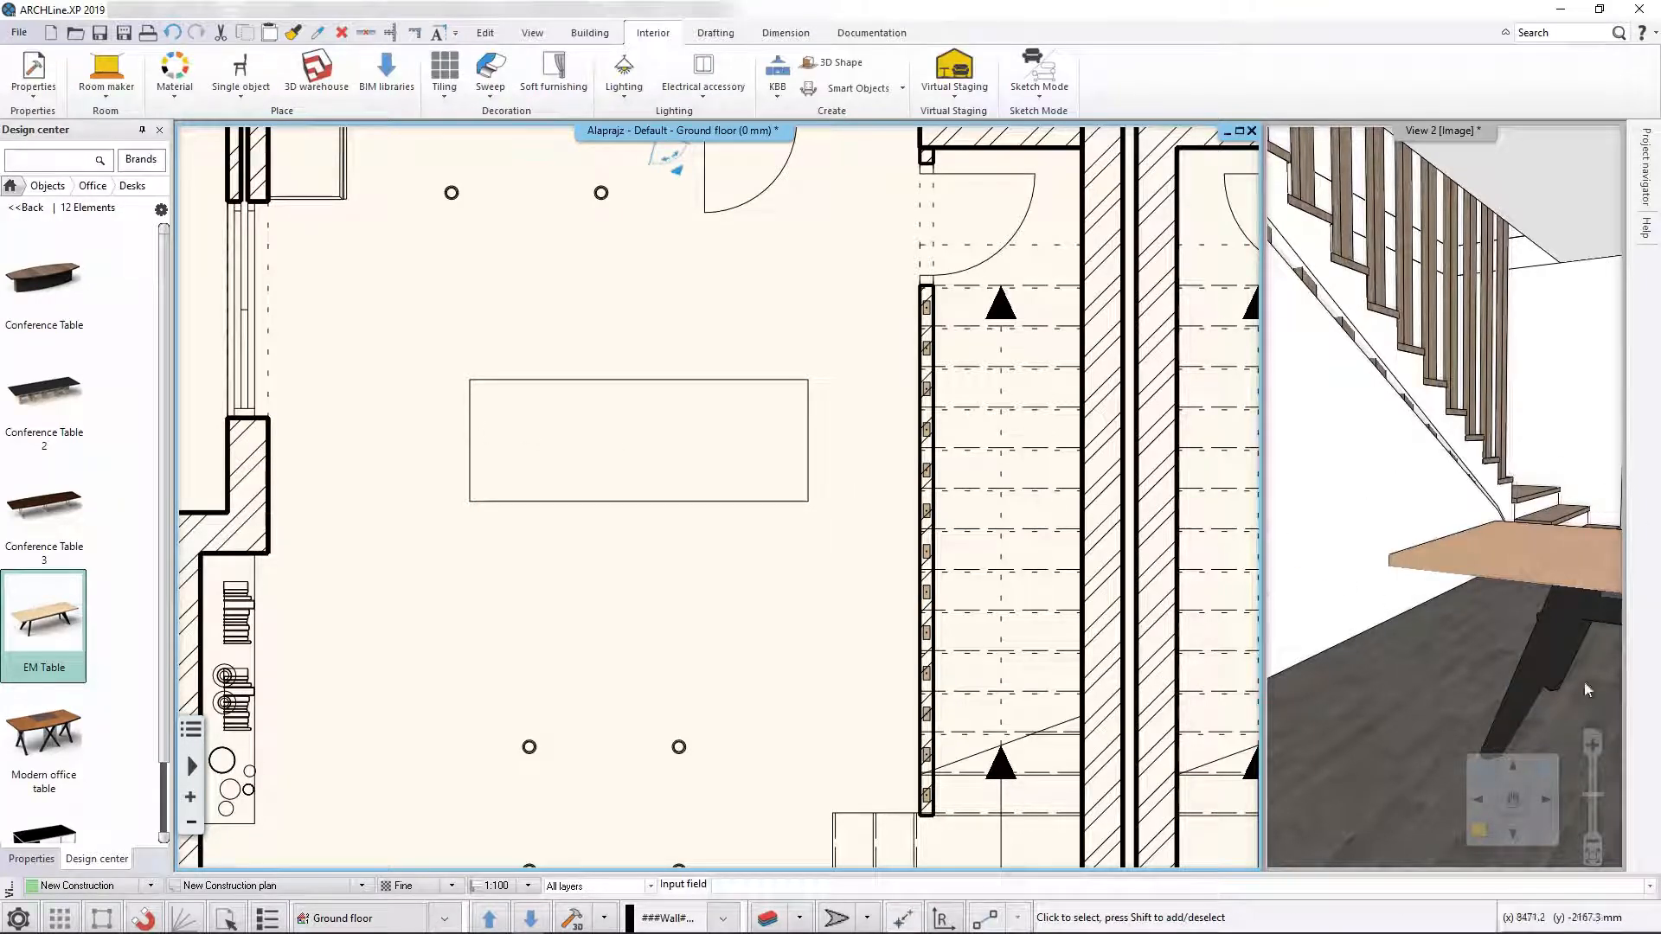
Rotate the EM Table 90° about its centre so its long side runs parallel to the staircase
click(624, 381)
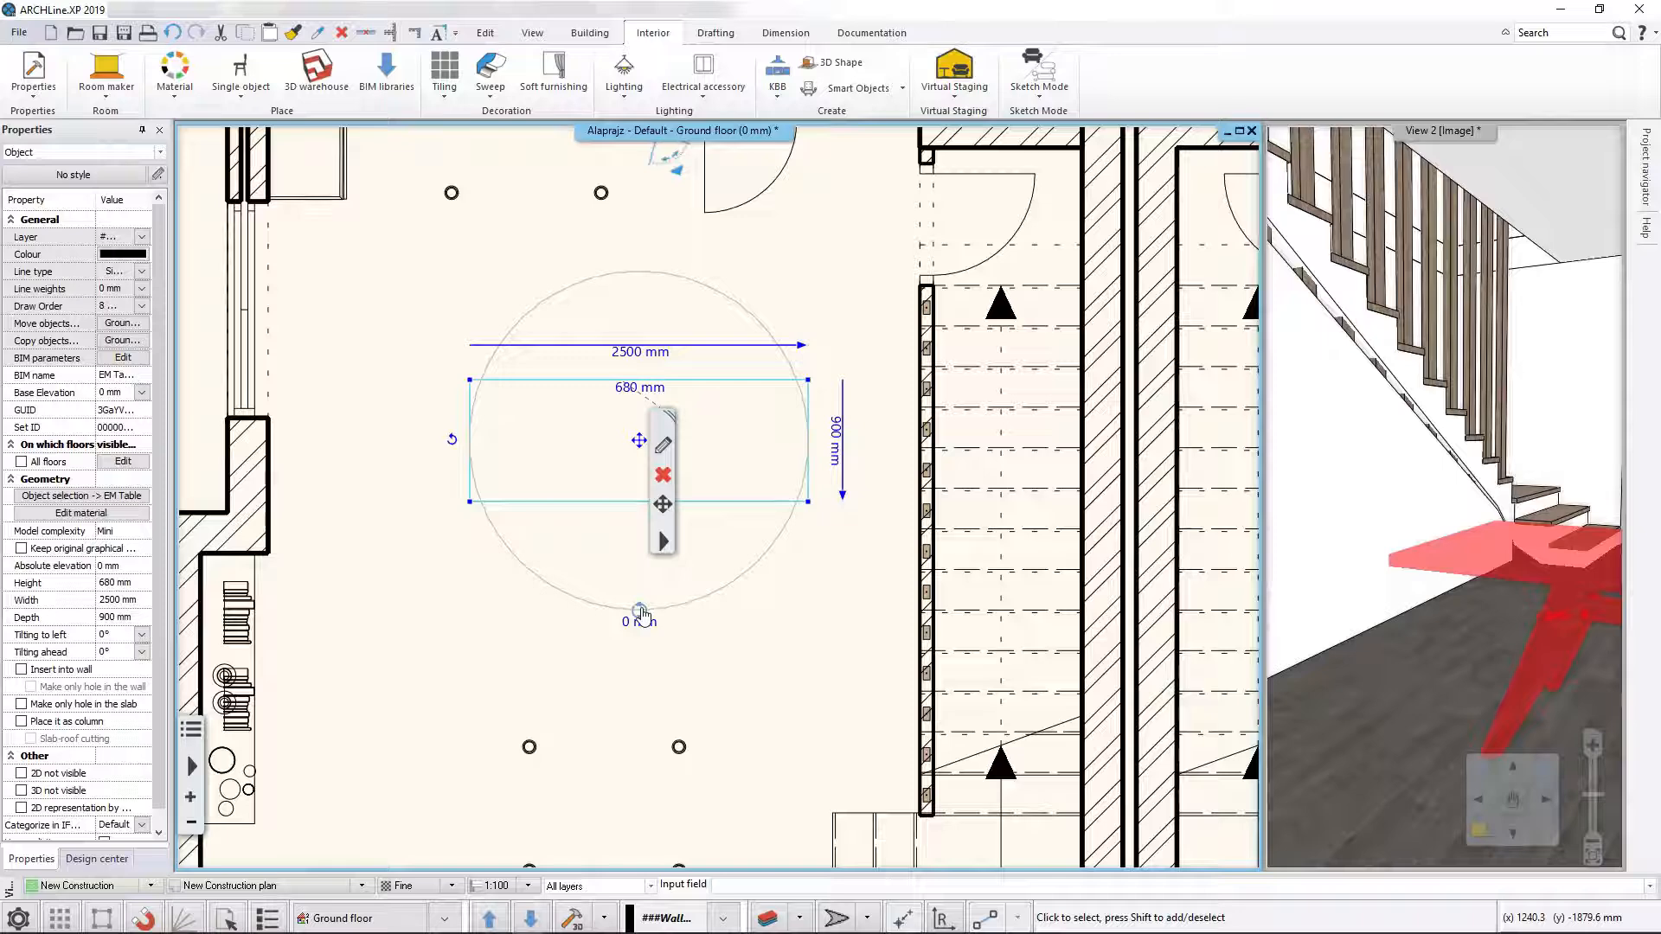
click(640, 611)
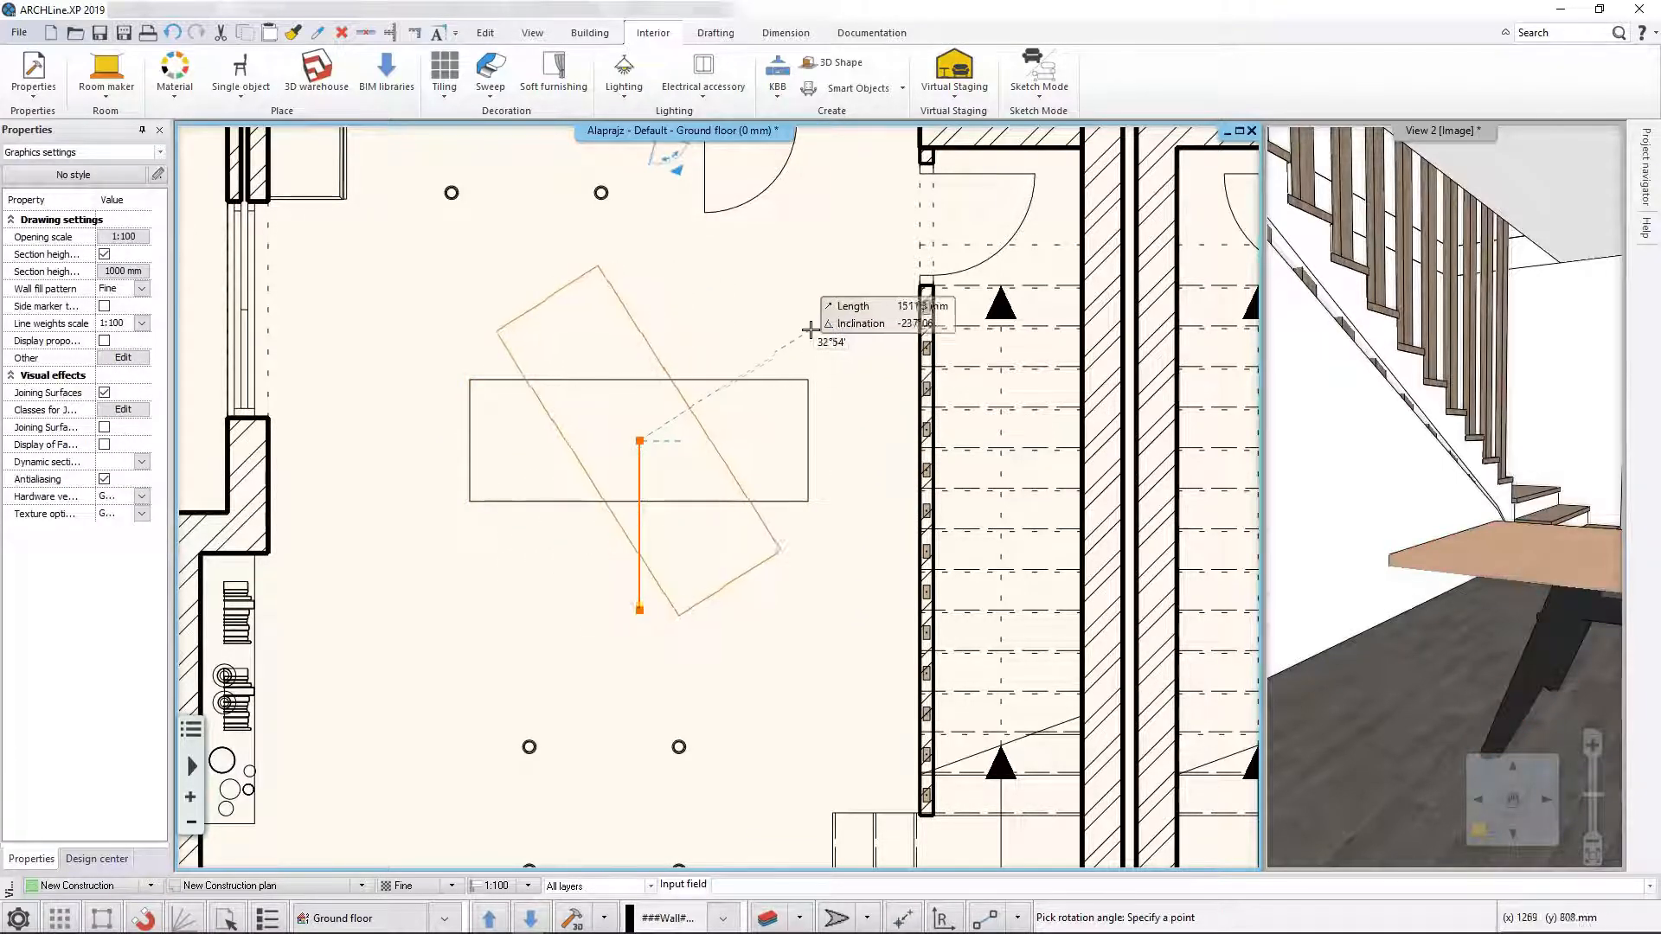
click(861, 444)
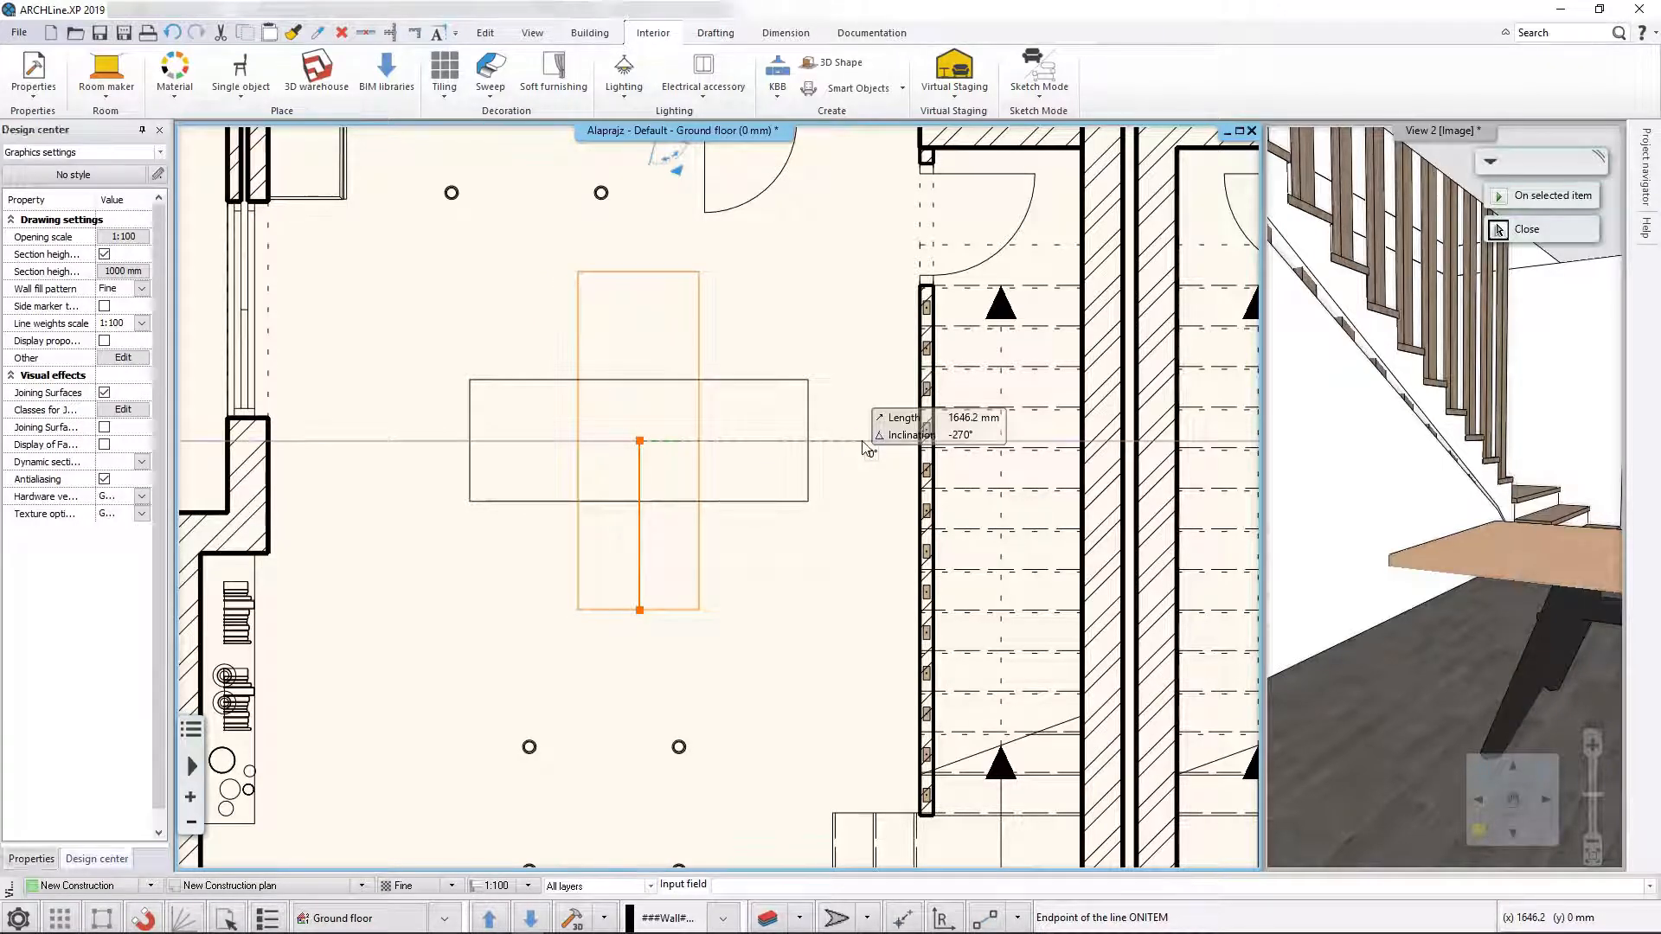
Move the table by its upper corner nearest the staircase to a midpoint snap on the stair wall, and deselect it
click(699, 272)
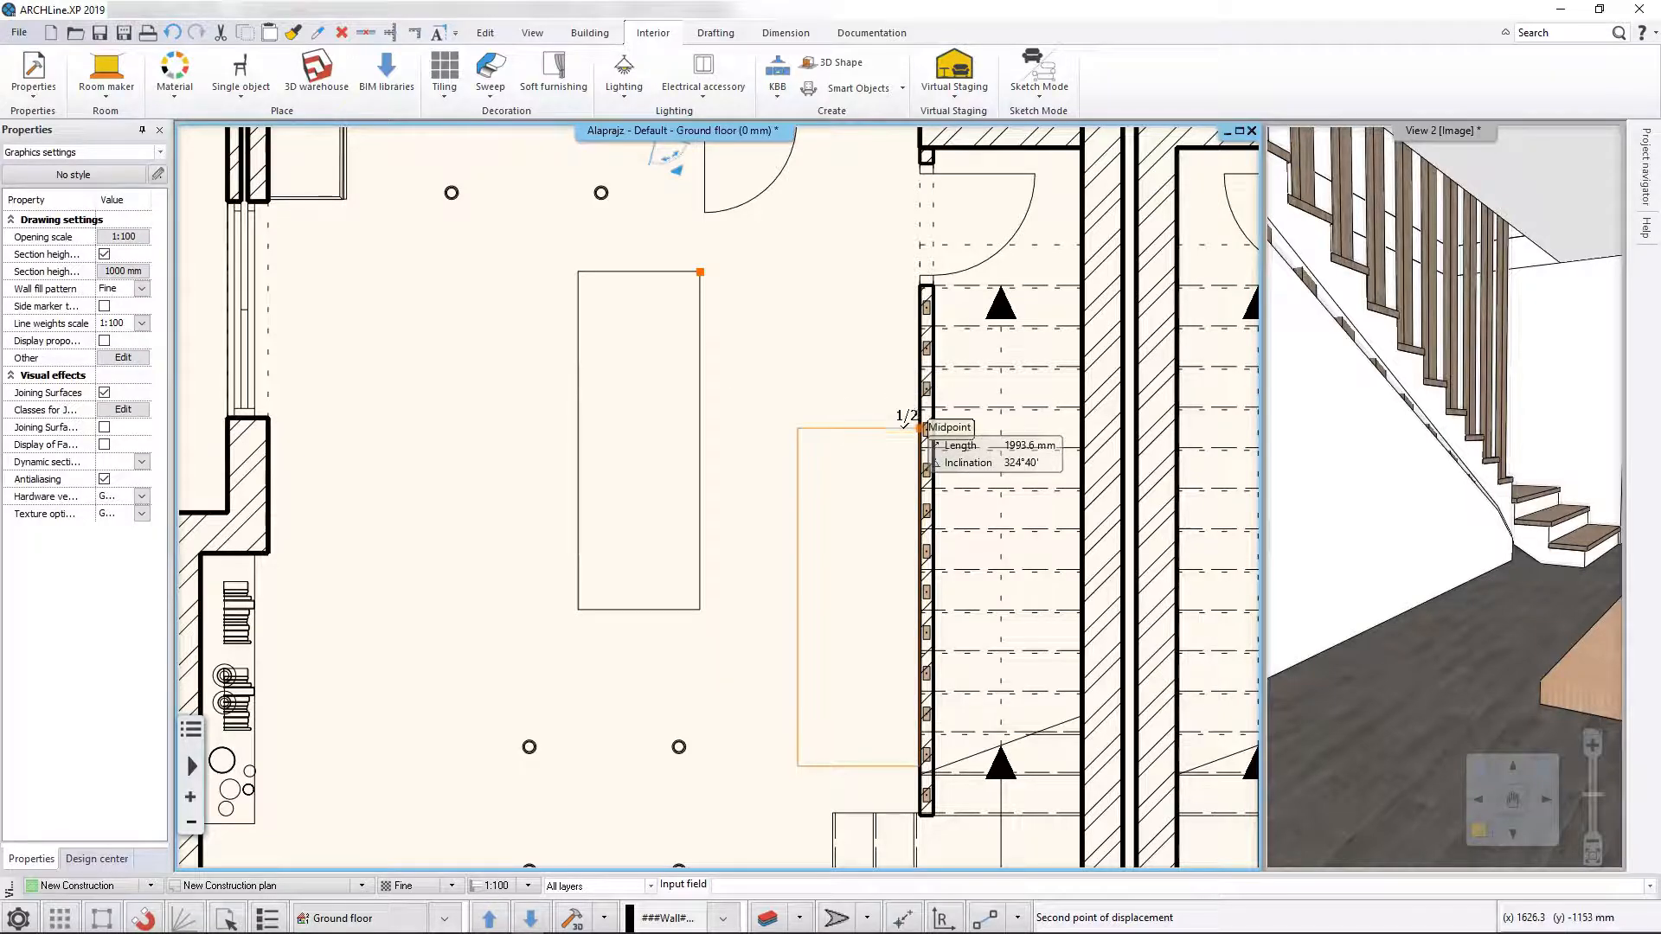
click(919, 427)
middle_drag(877, 651, 823, 618)
scroll(988, 573, up, 2)
scroll(991, 577, up, 2)
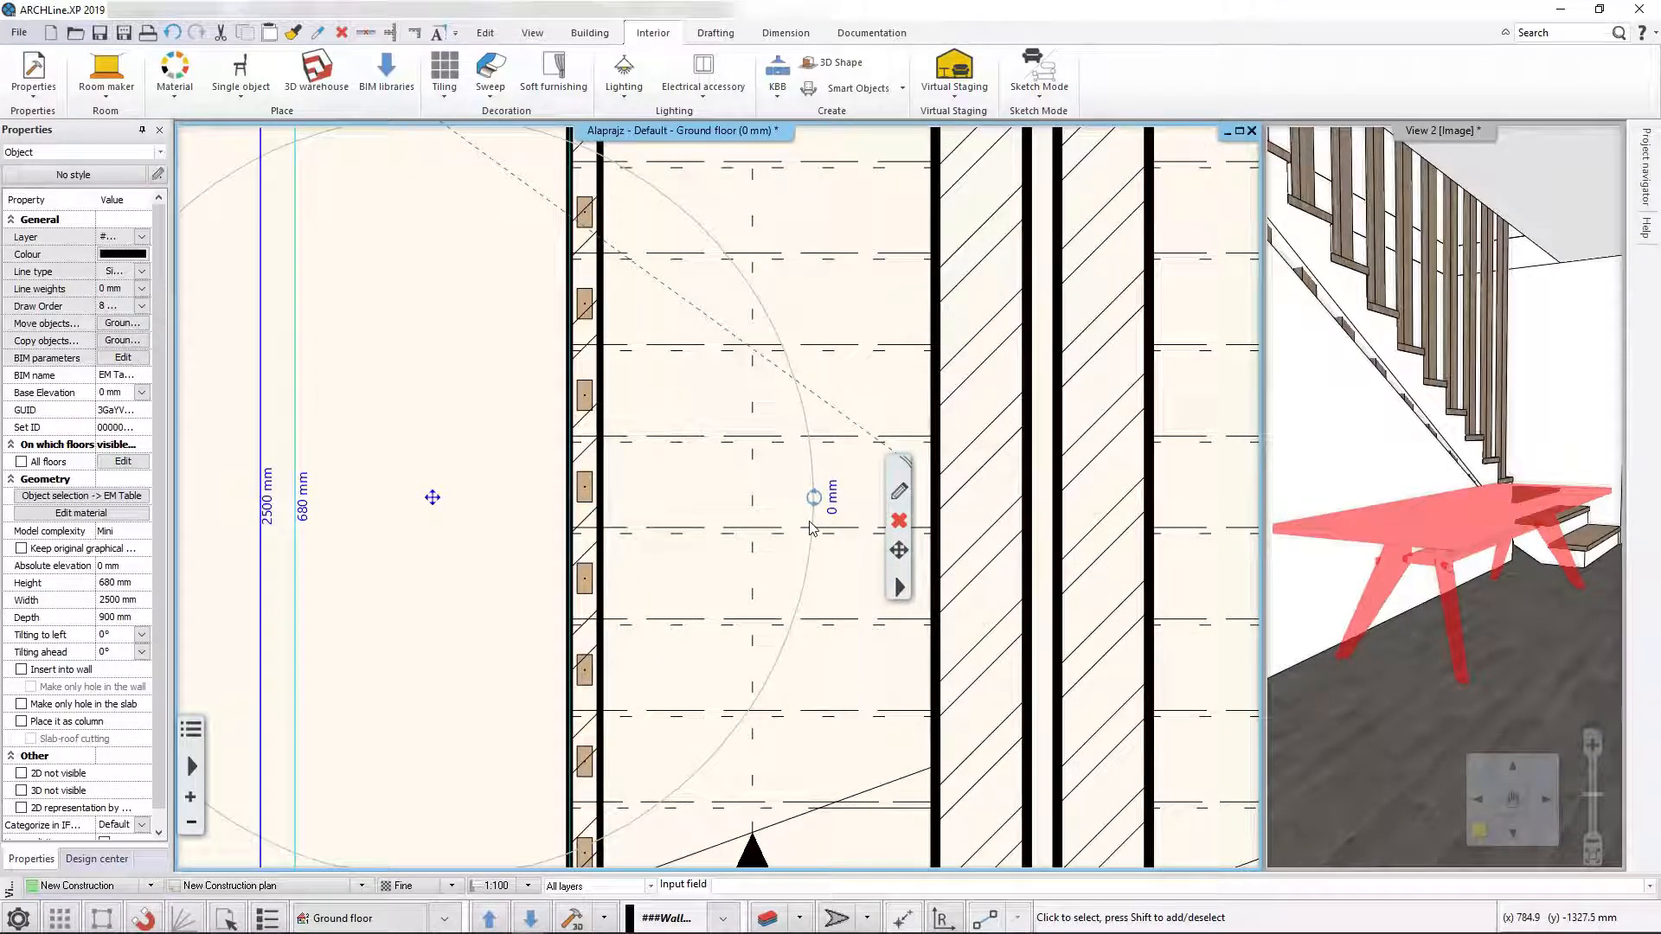
scroll(810, 521, down, 3)
key(Escape)
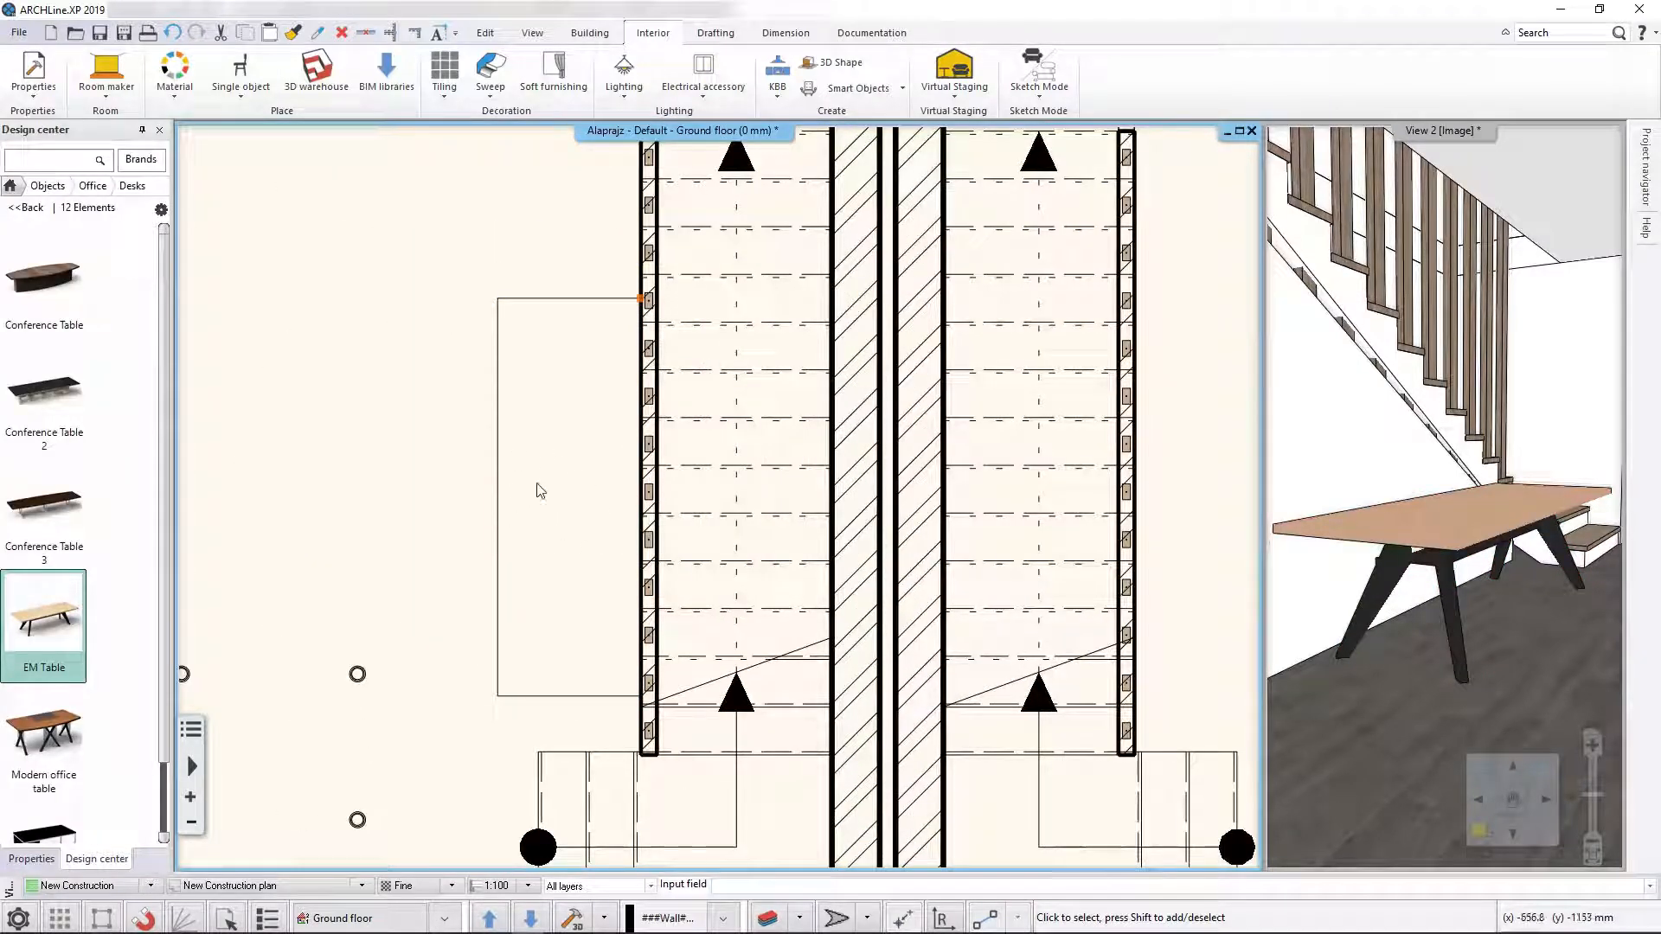
Find the Vase object by searching the catalogue for "vase" and place it over the table in the plan
click(11, 188)
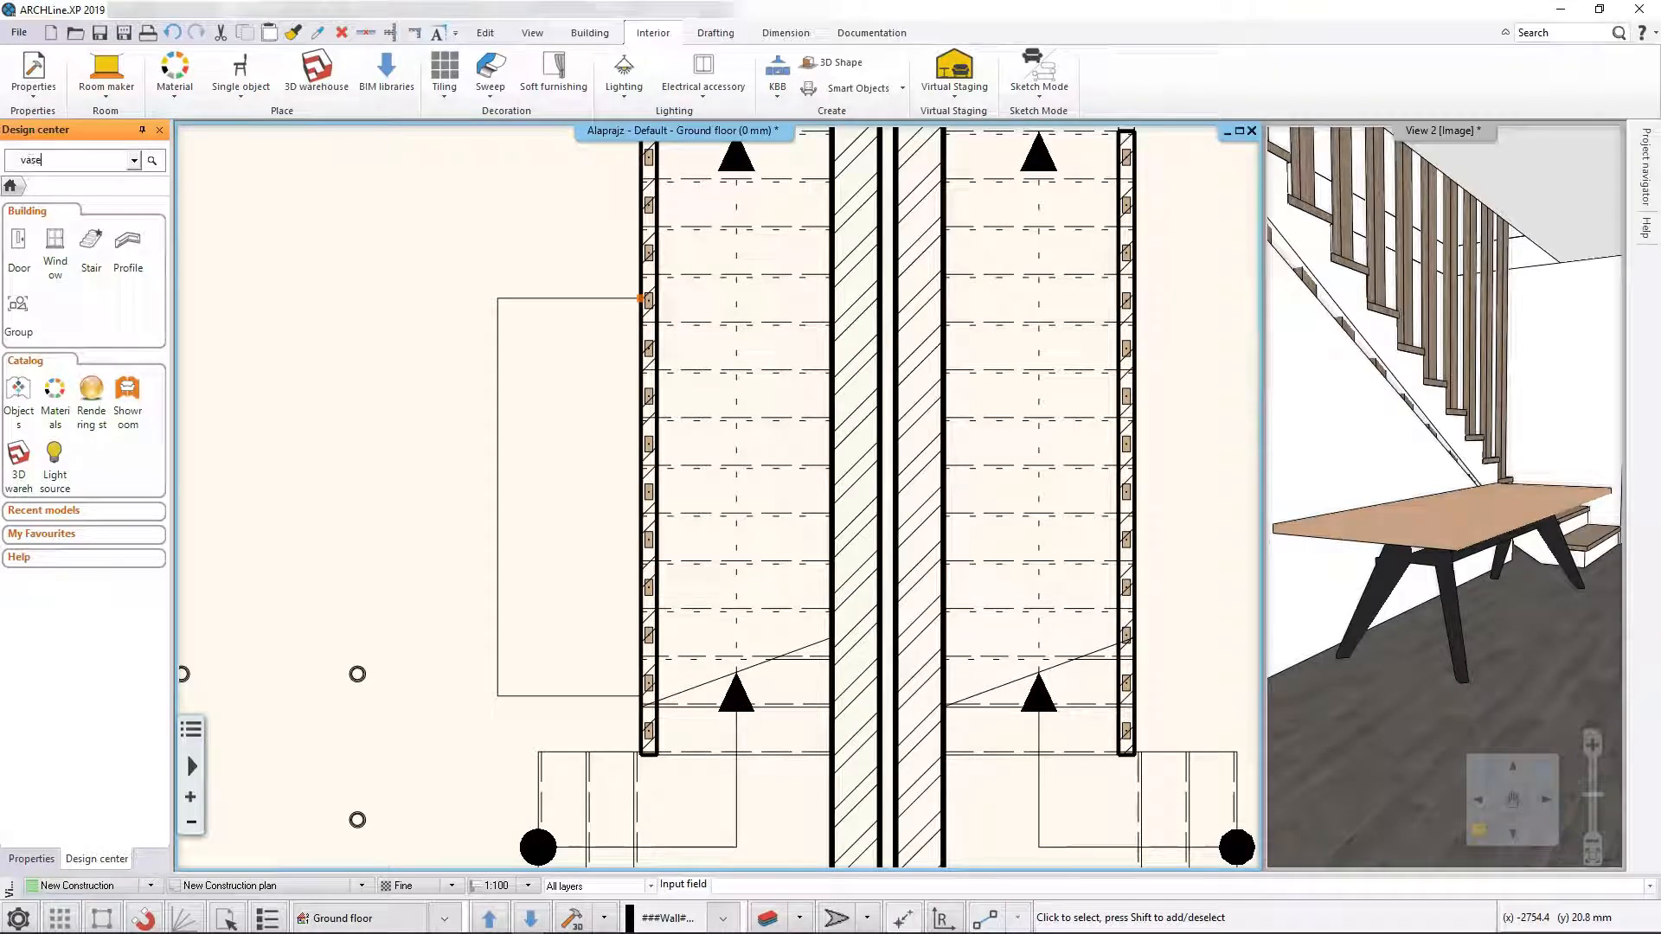
text(vase)
key(Return)
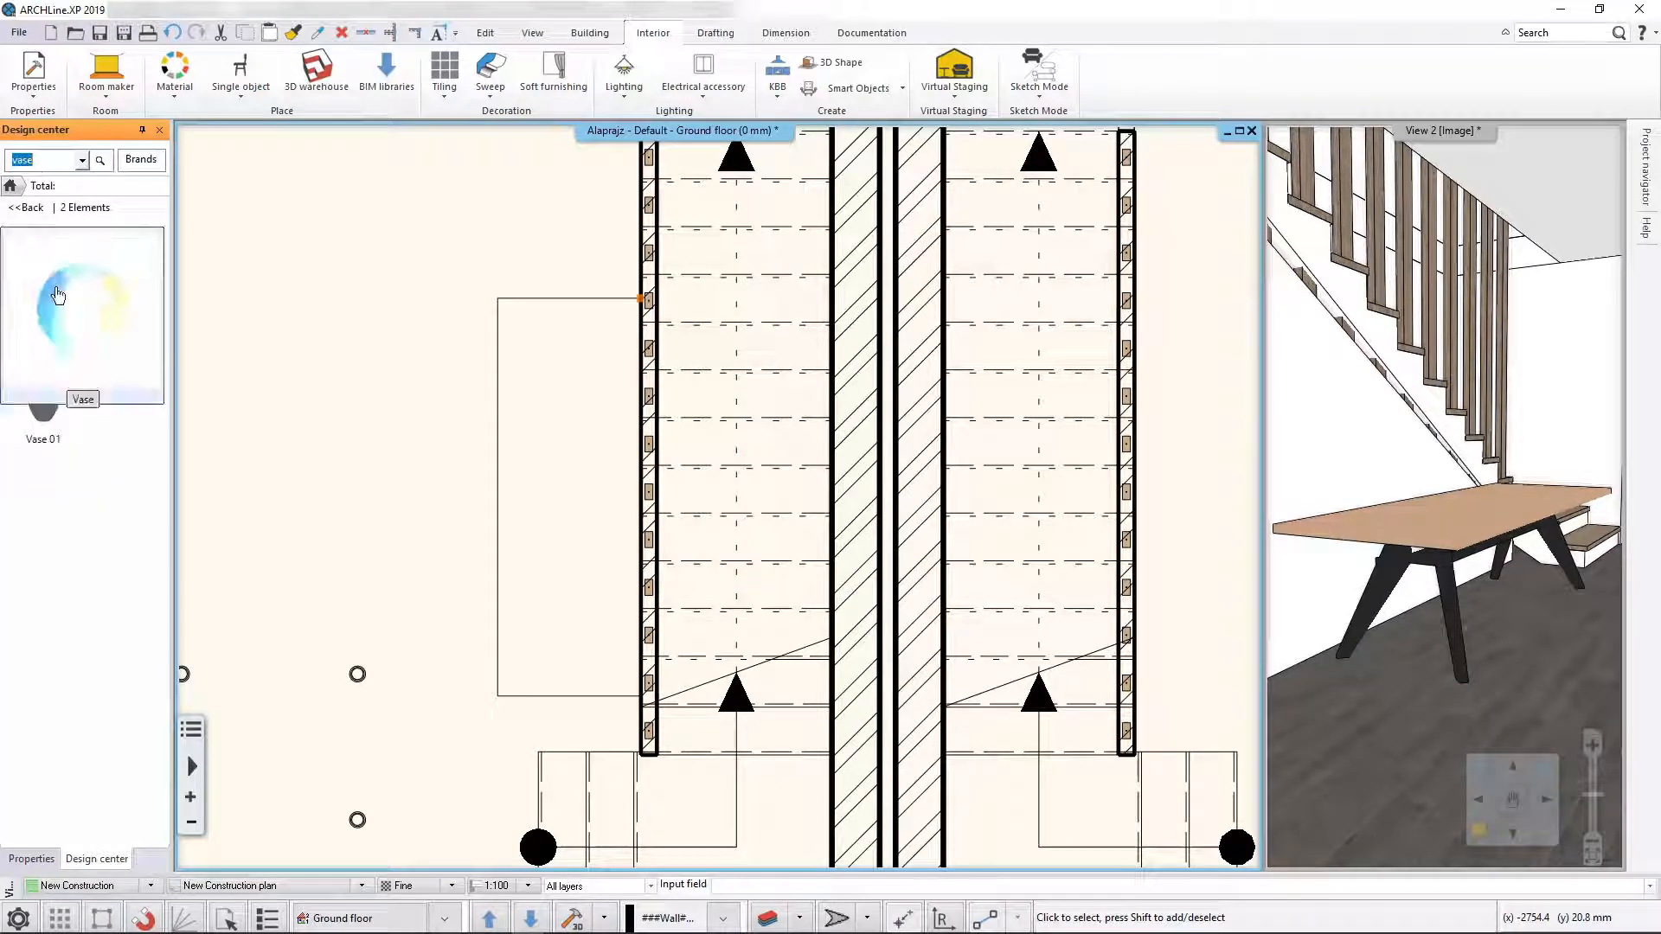
drag(43, 273, 575, 470)
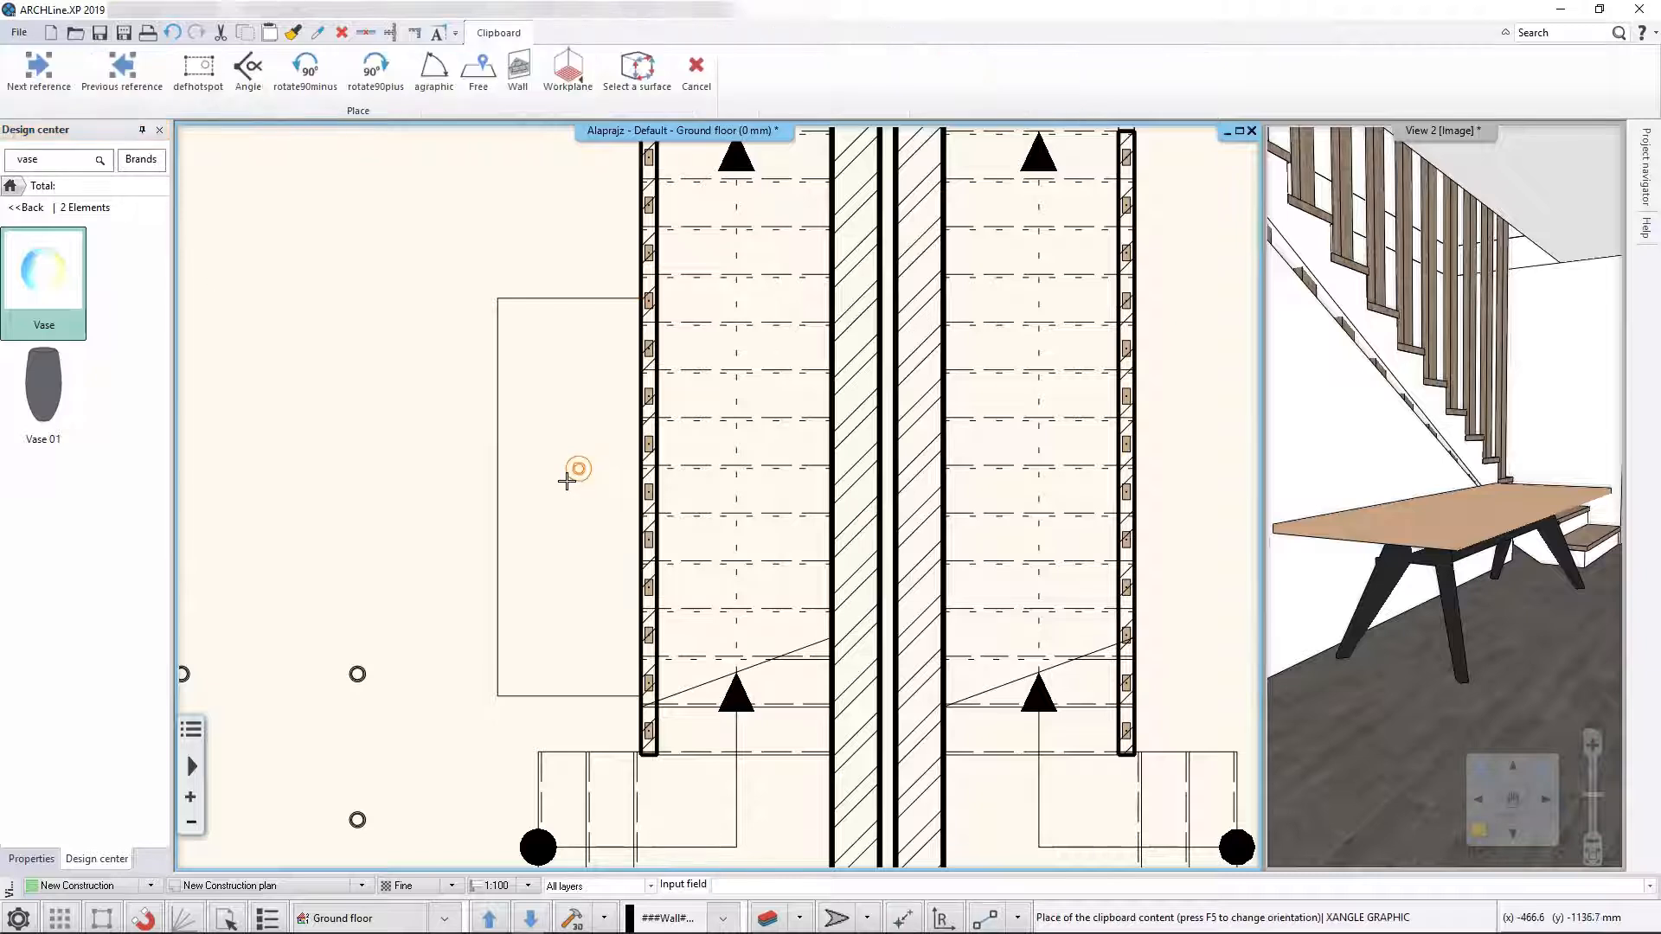
click(595, 487)
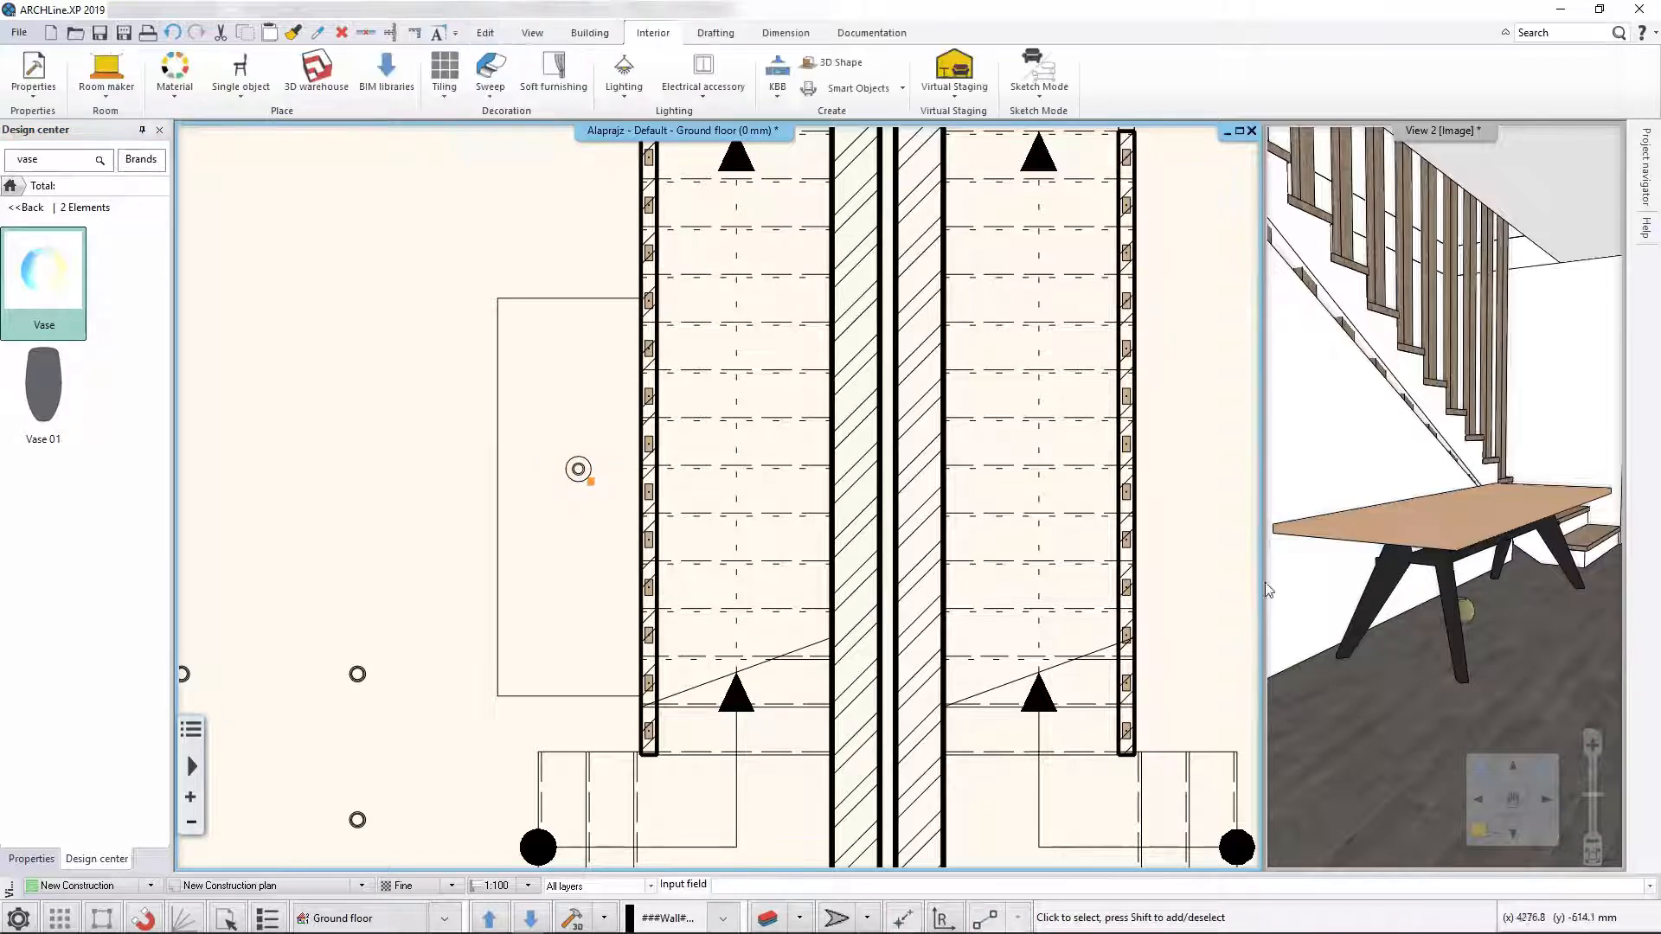
Set the vase's elevation to 680 mm so it sits on the tabletop, and deselect it
click(1456, 618)
scroll(620, 498, up, 3)
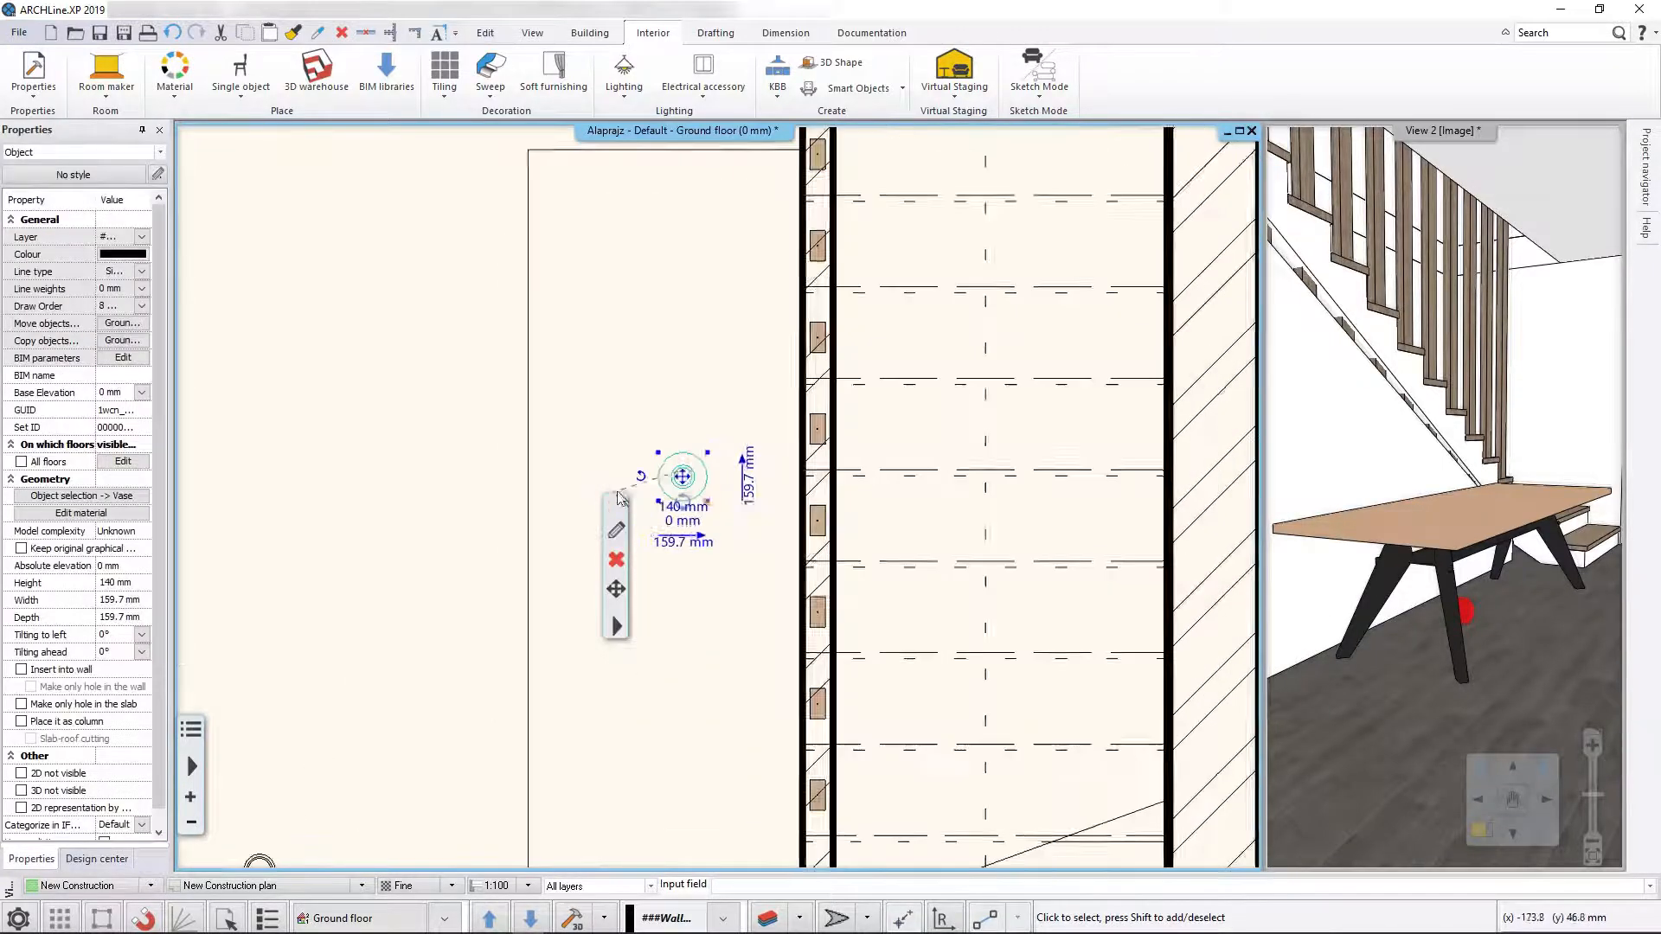
scroll(619, 498, up, 2)
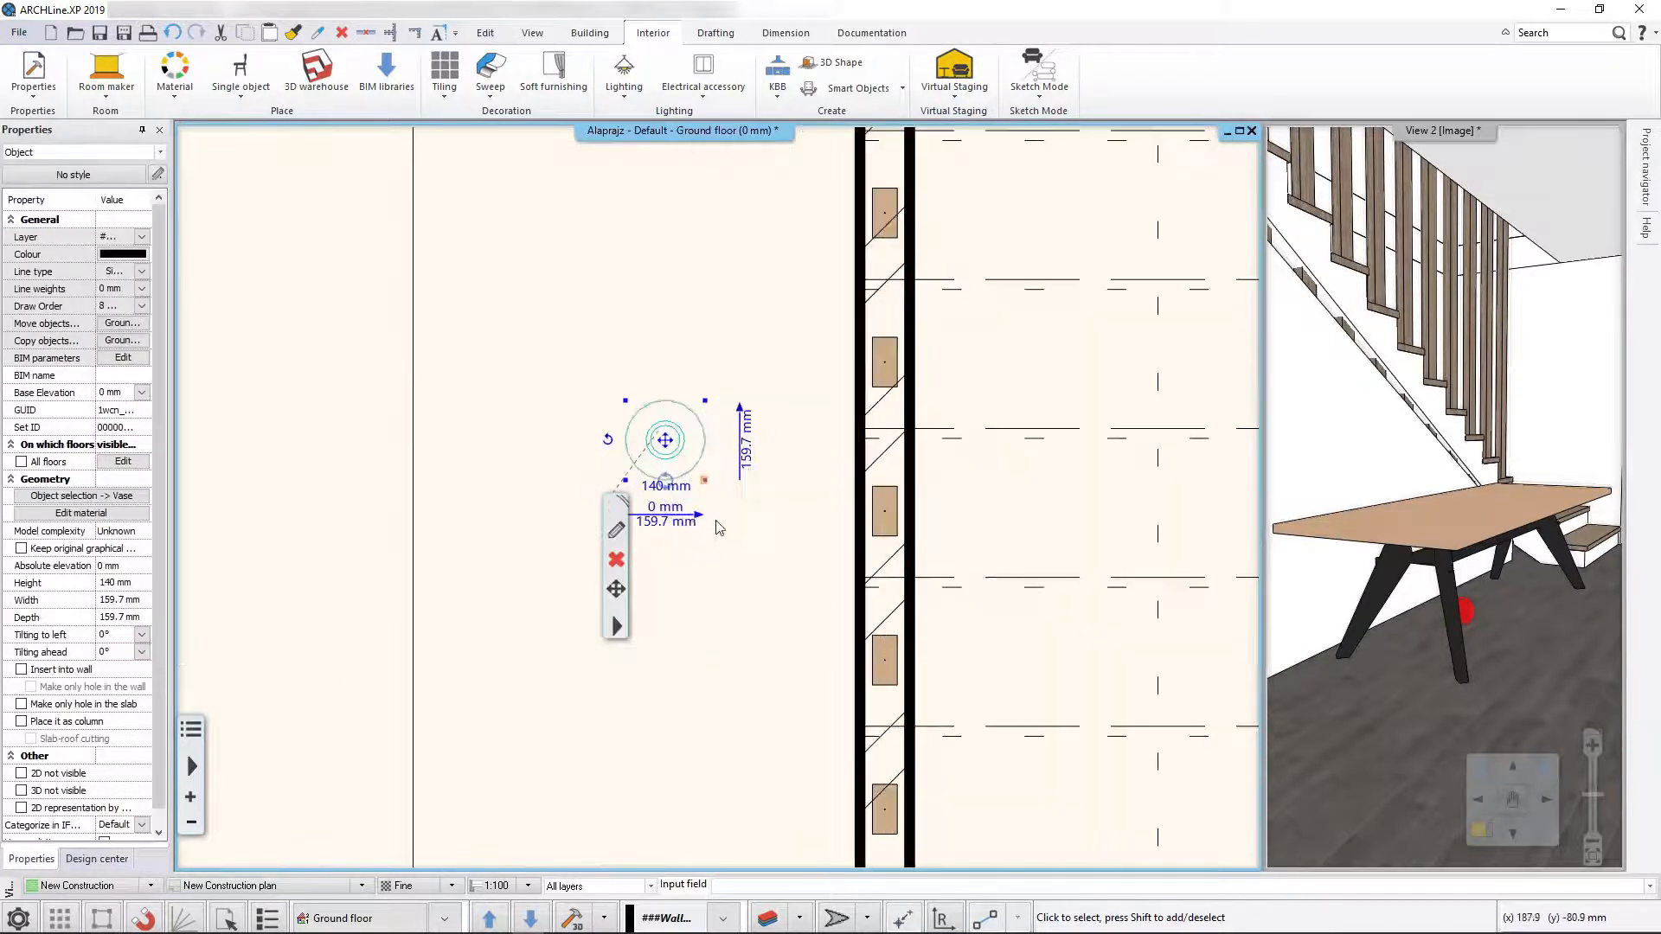
click(656, 507)
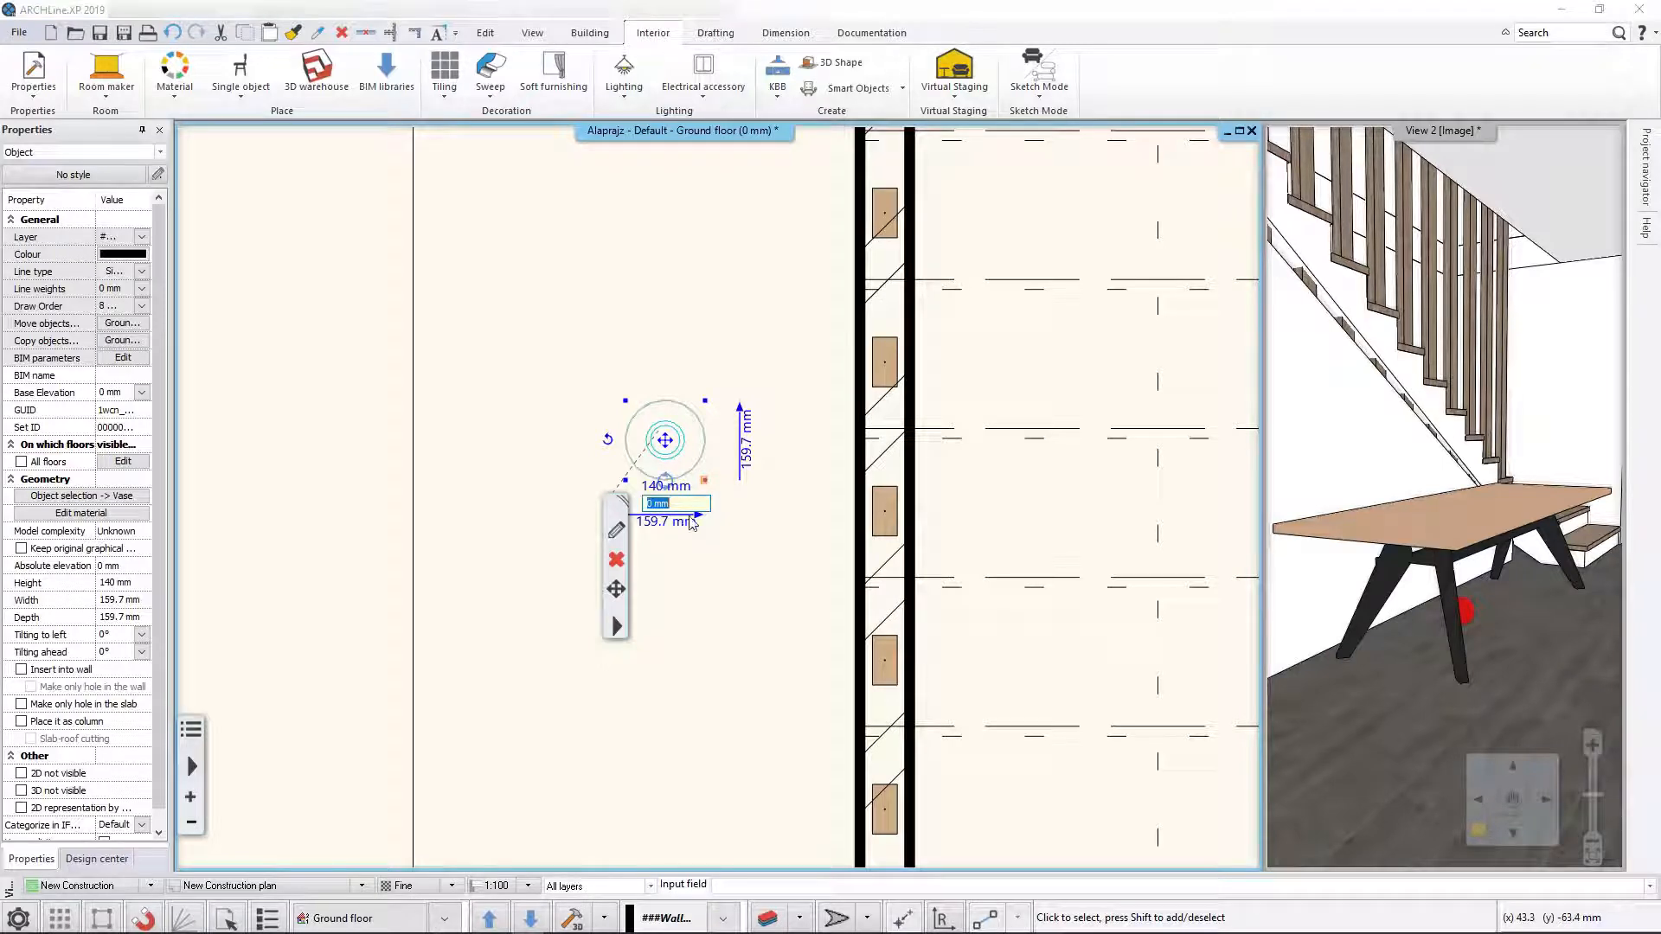
text(680)
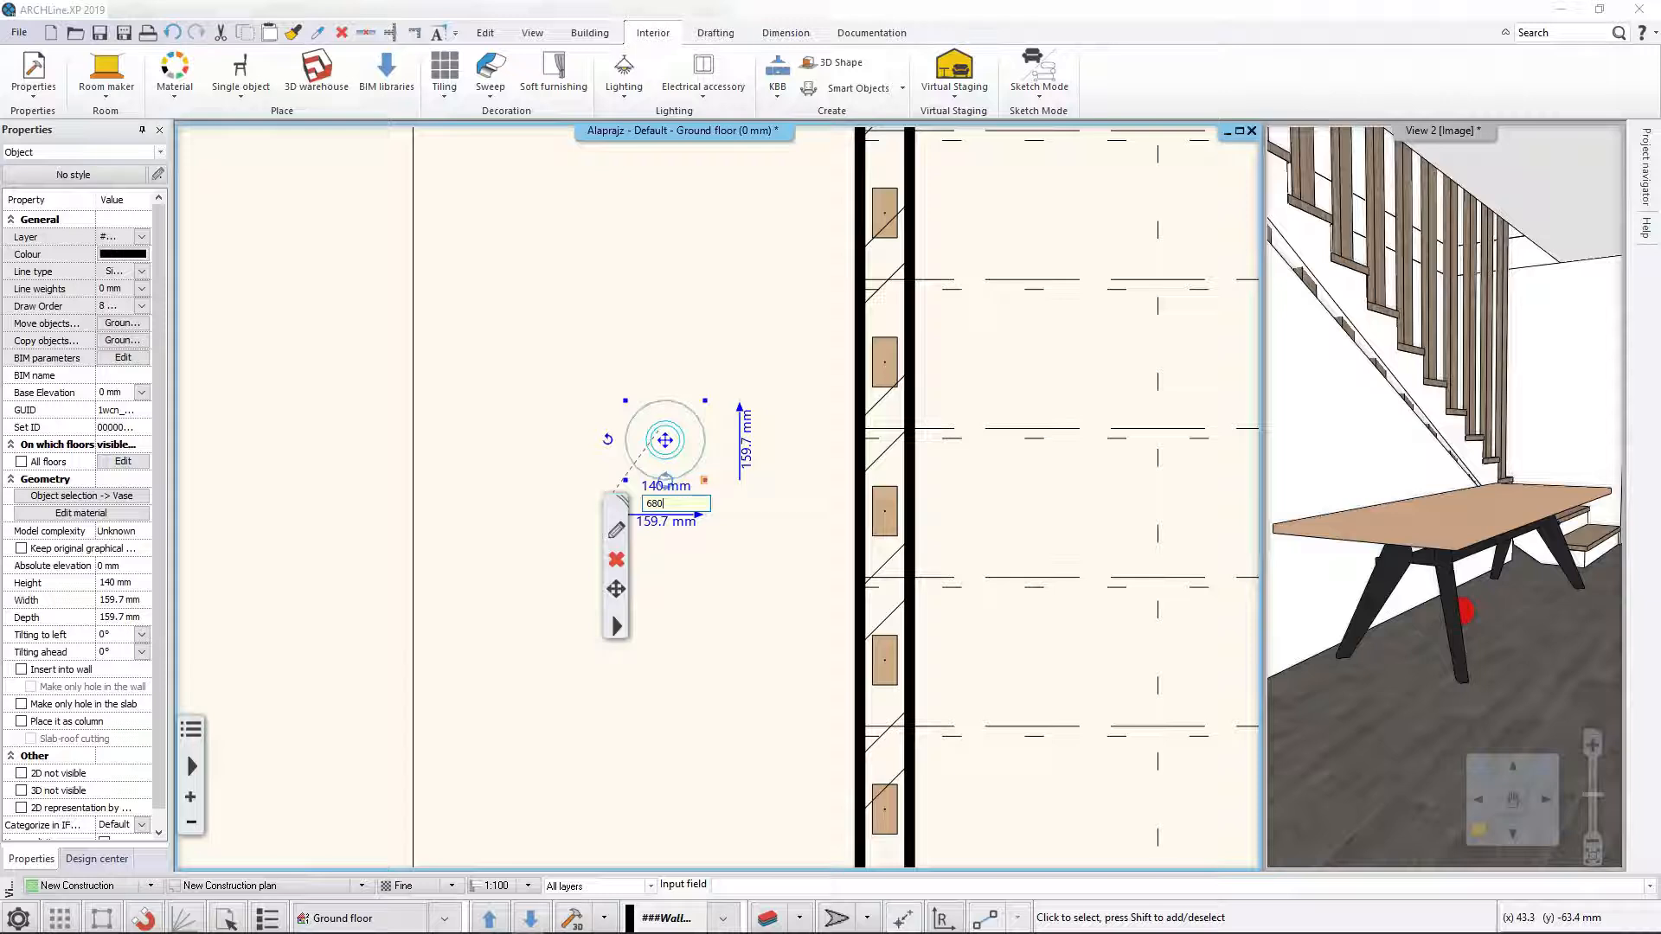
key(Return)
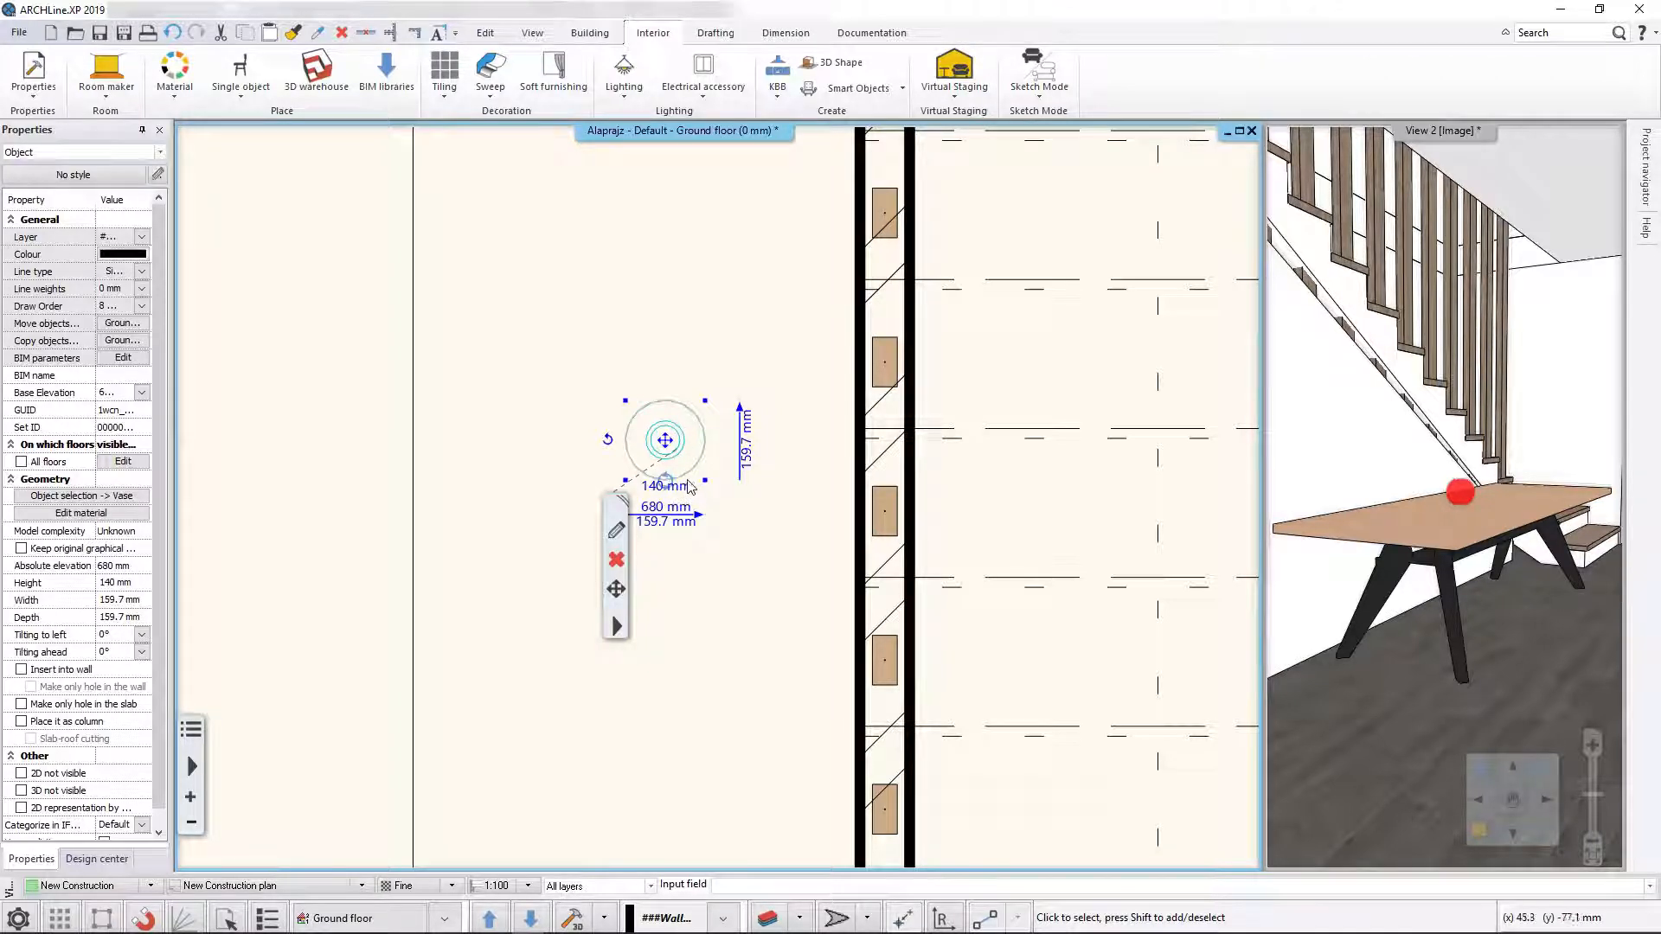
key(Escape)
Select the kitchen sink along the outer wall in the ground-floor plan
scroll(556, 397, down, 8)
middle_drag(647, 343, 623, 573)
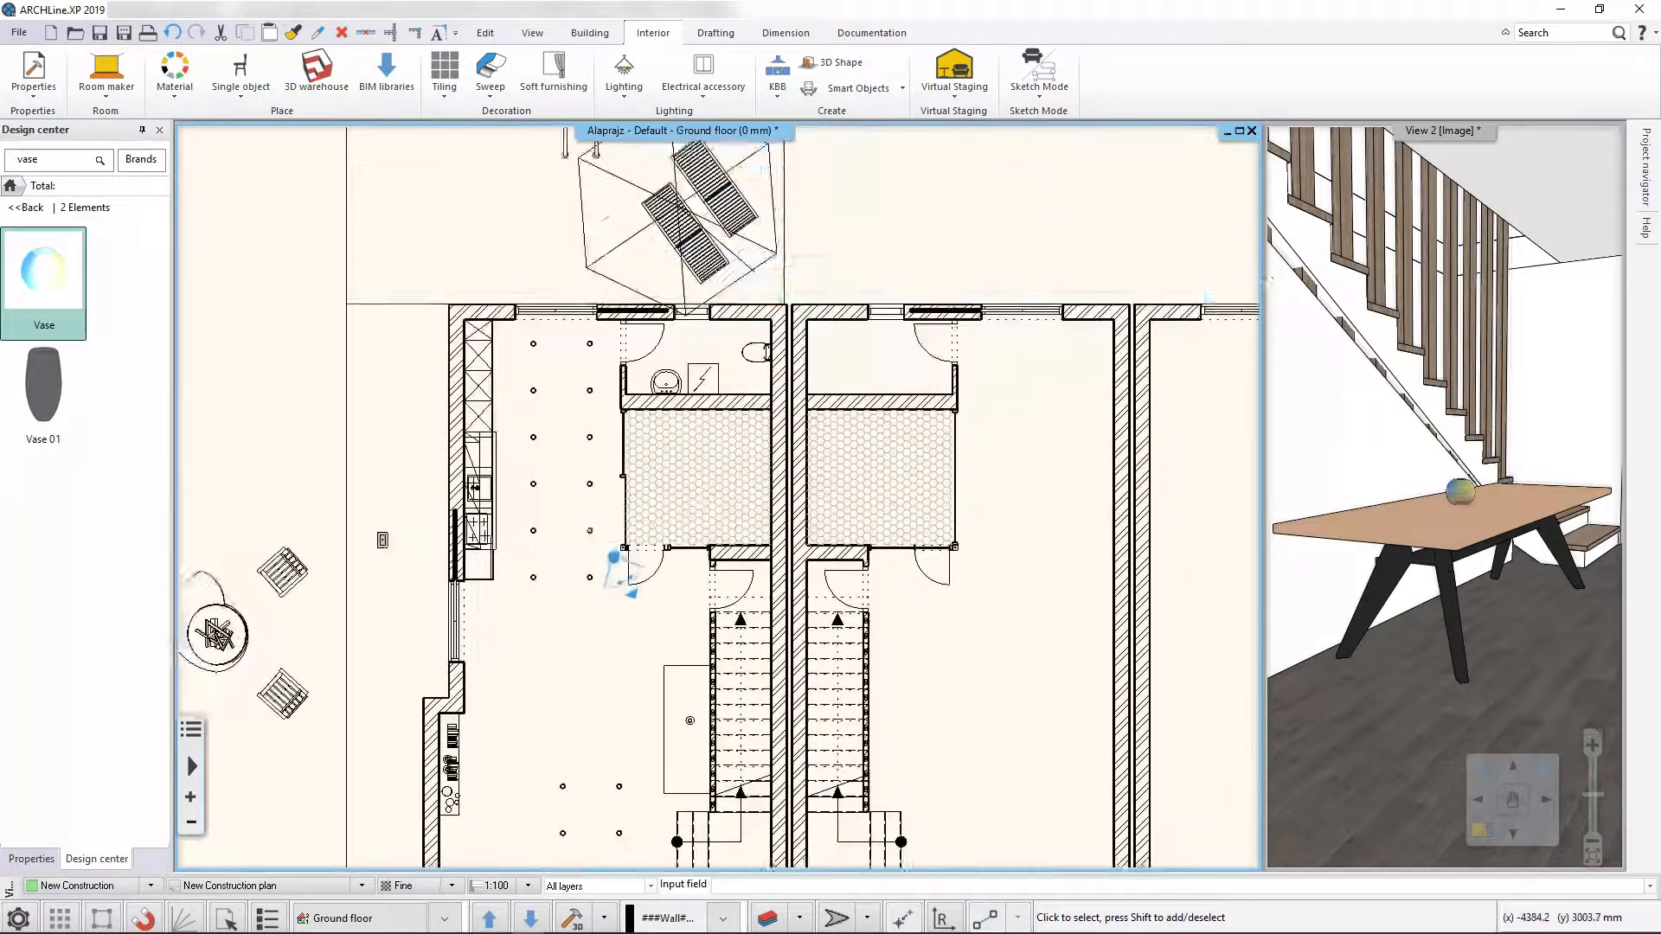
scroll(497, 482, up, 5)
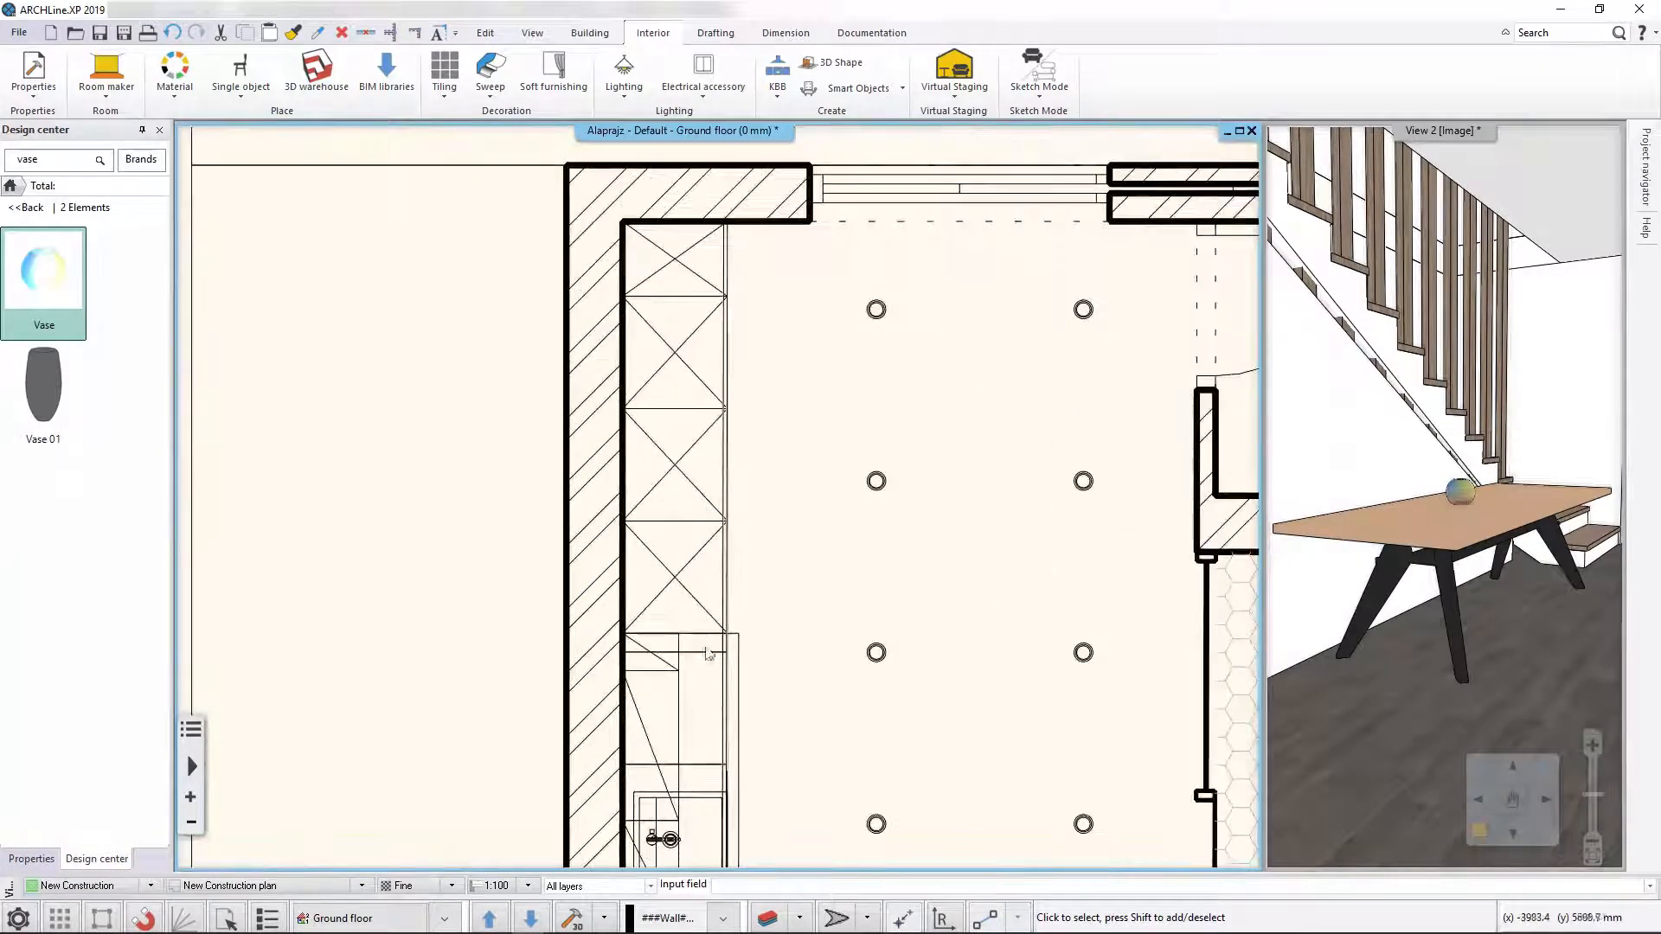
middle_drag(676, 708, 687, 446)
click(644, 534)
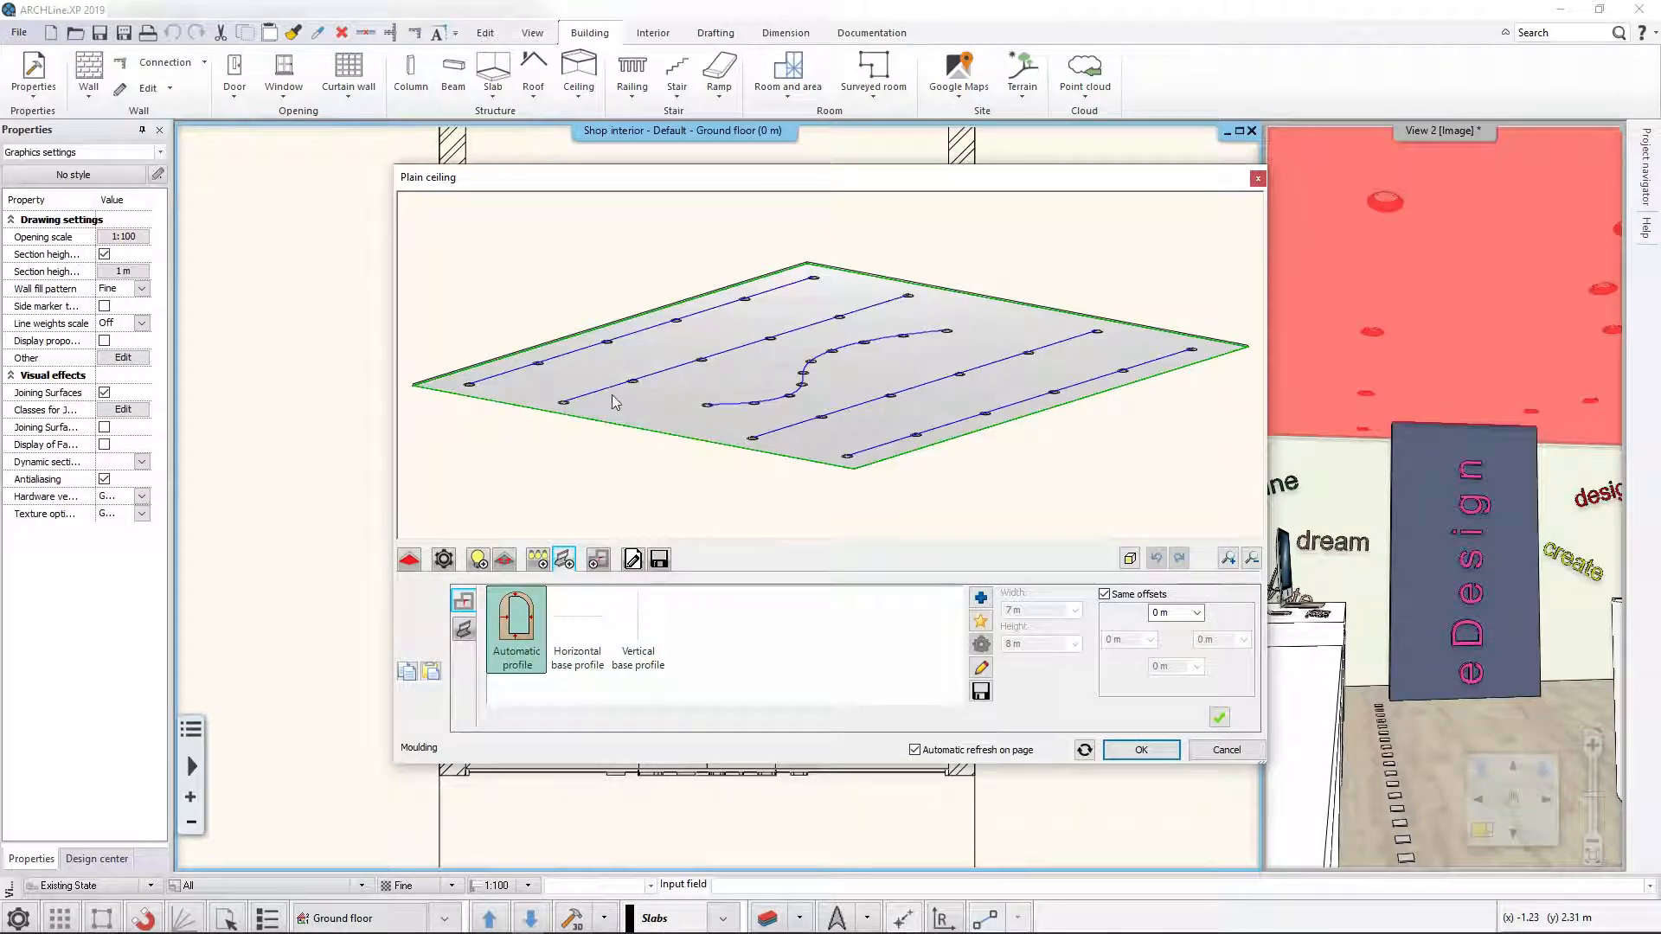
Inspect the spotlight lines in the plain ceiling editor and leave the ceiling unchanged
scroll(803, 370, up, 6)
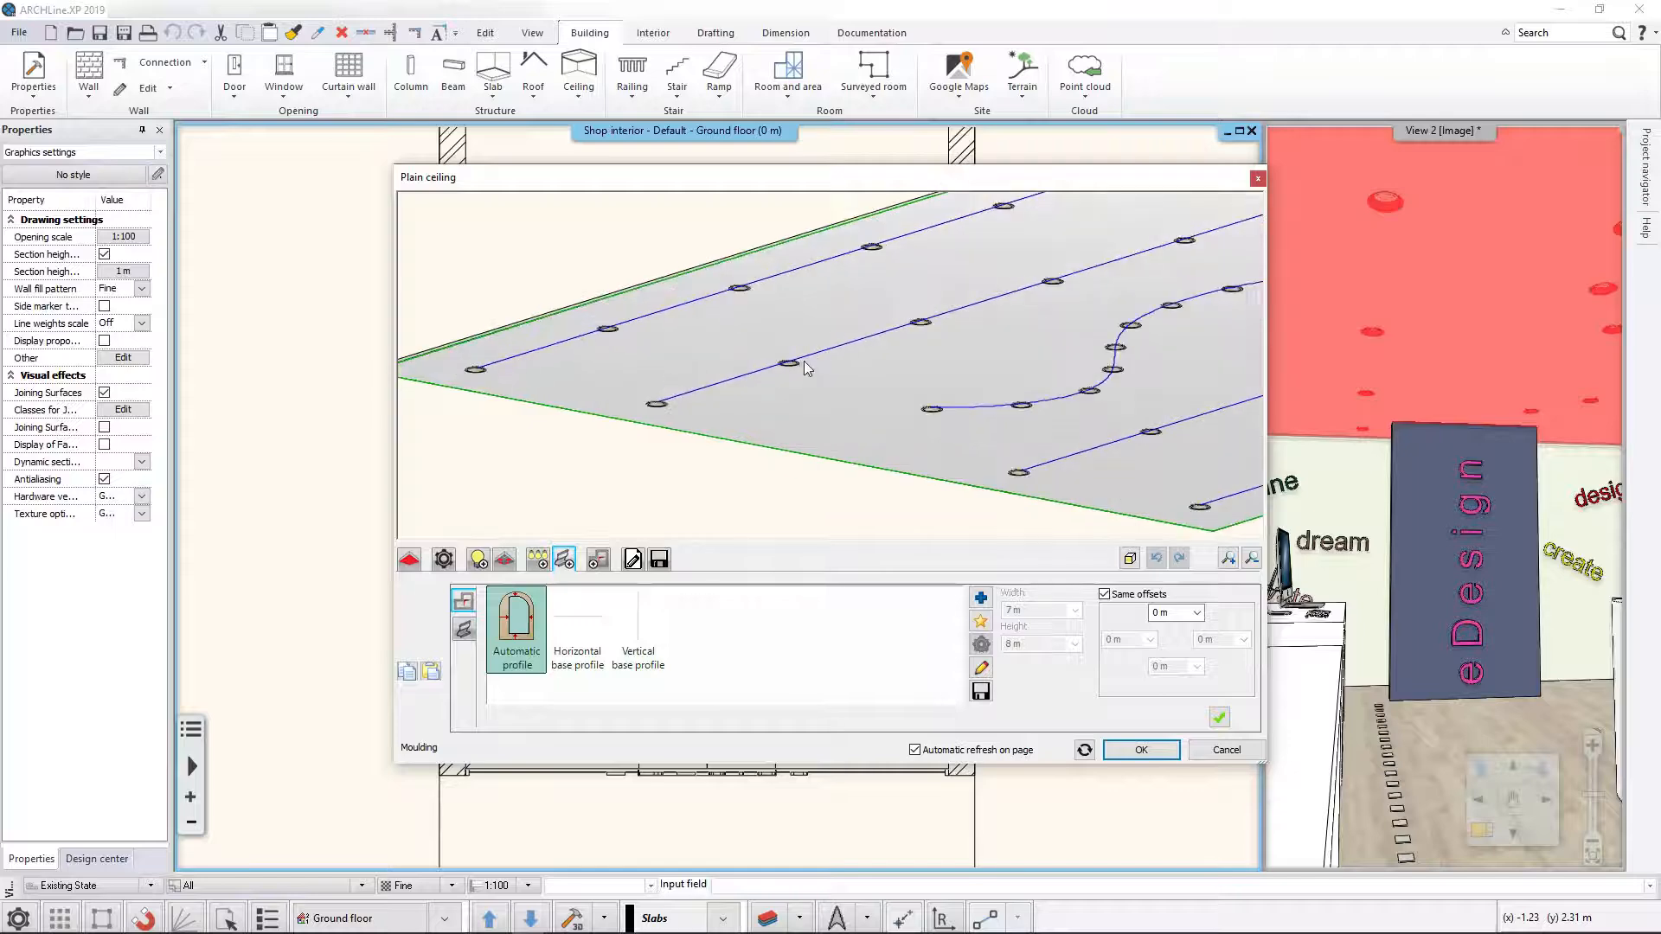
scroll(803, 371, down, 8)
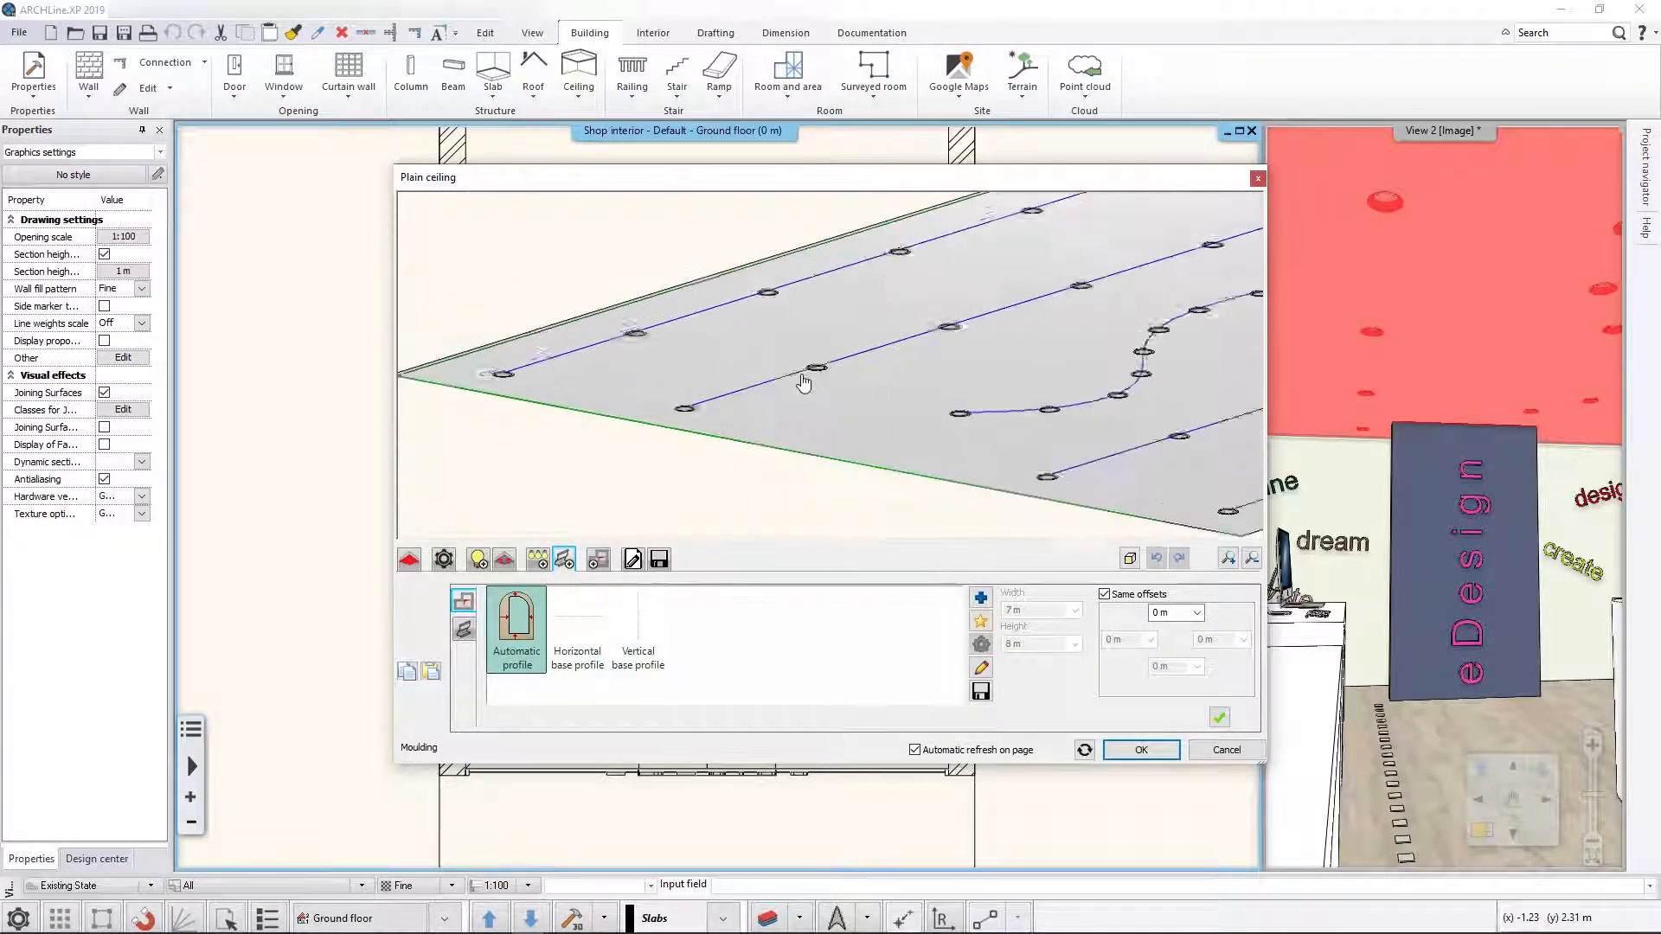
click(1227, 749)
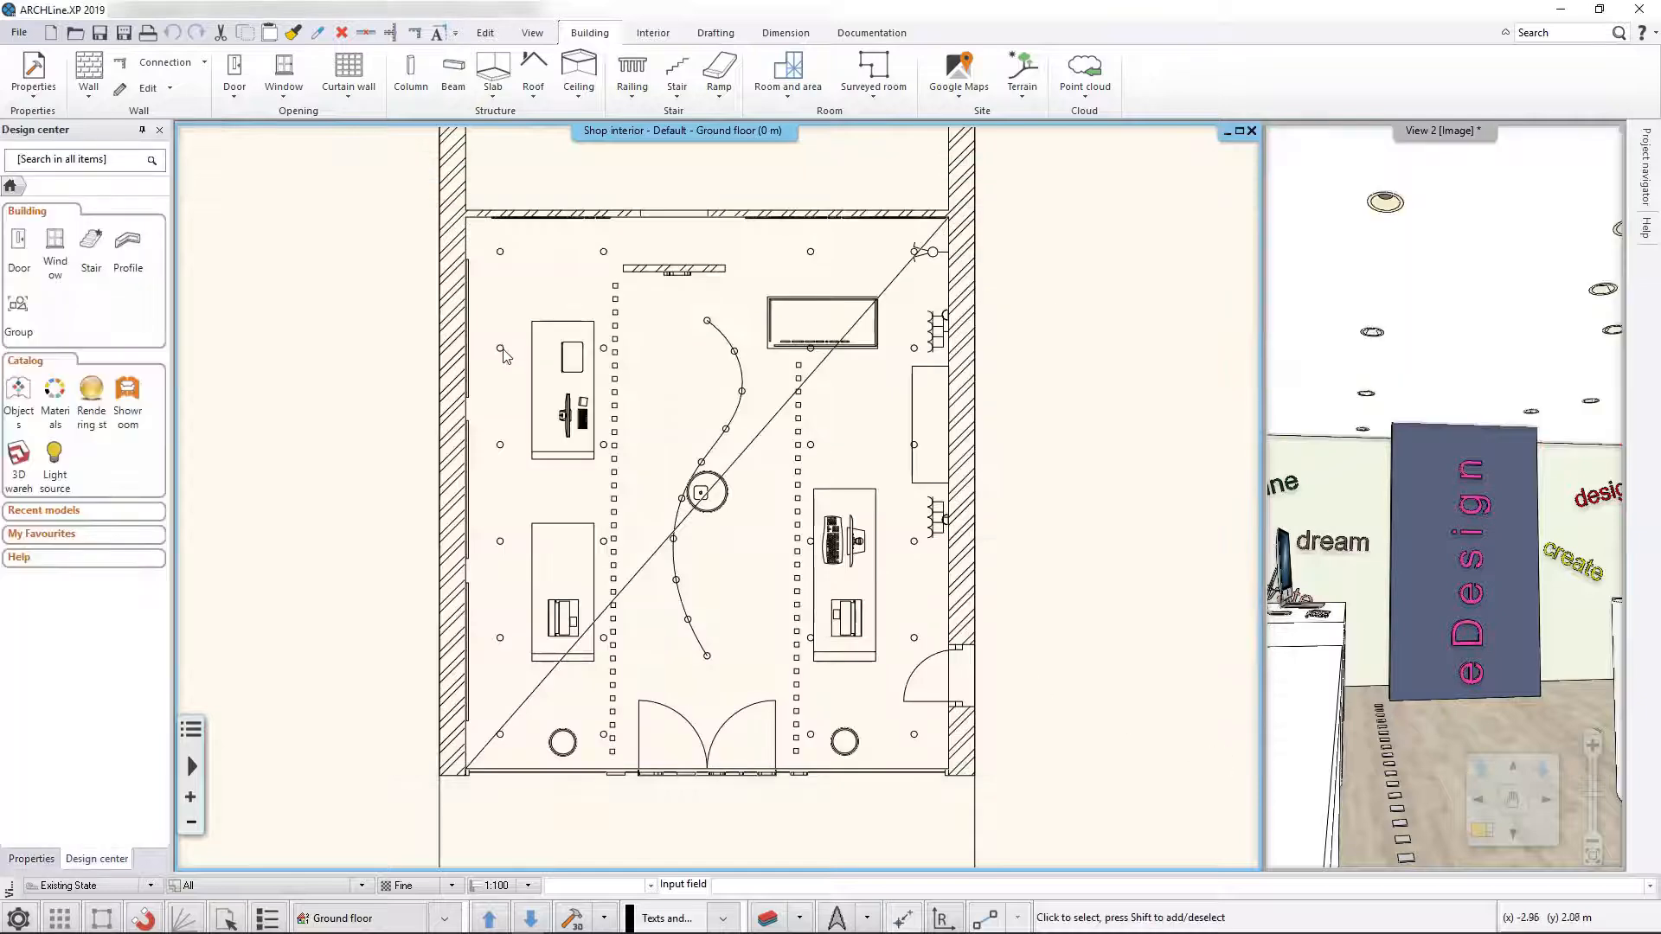
Move the ceiling's second spotlight line, beside the pair of desks, further towards the middle of the shop
click(503, 354)
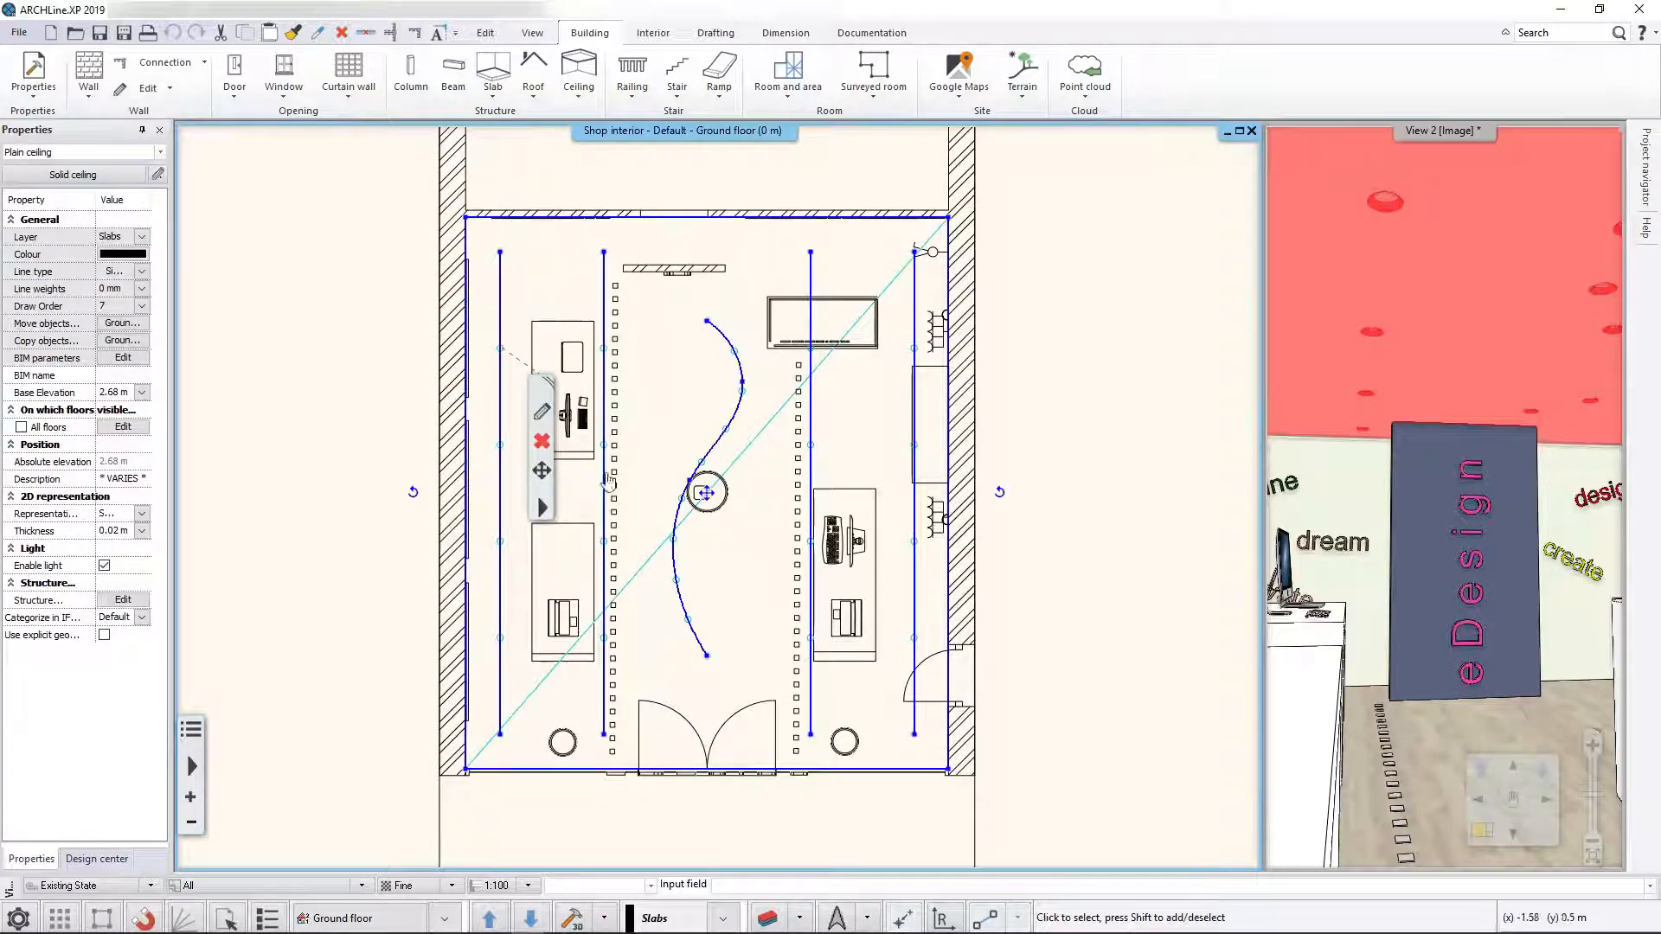
right_click(603, 500)
click(657, 506)
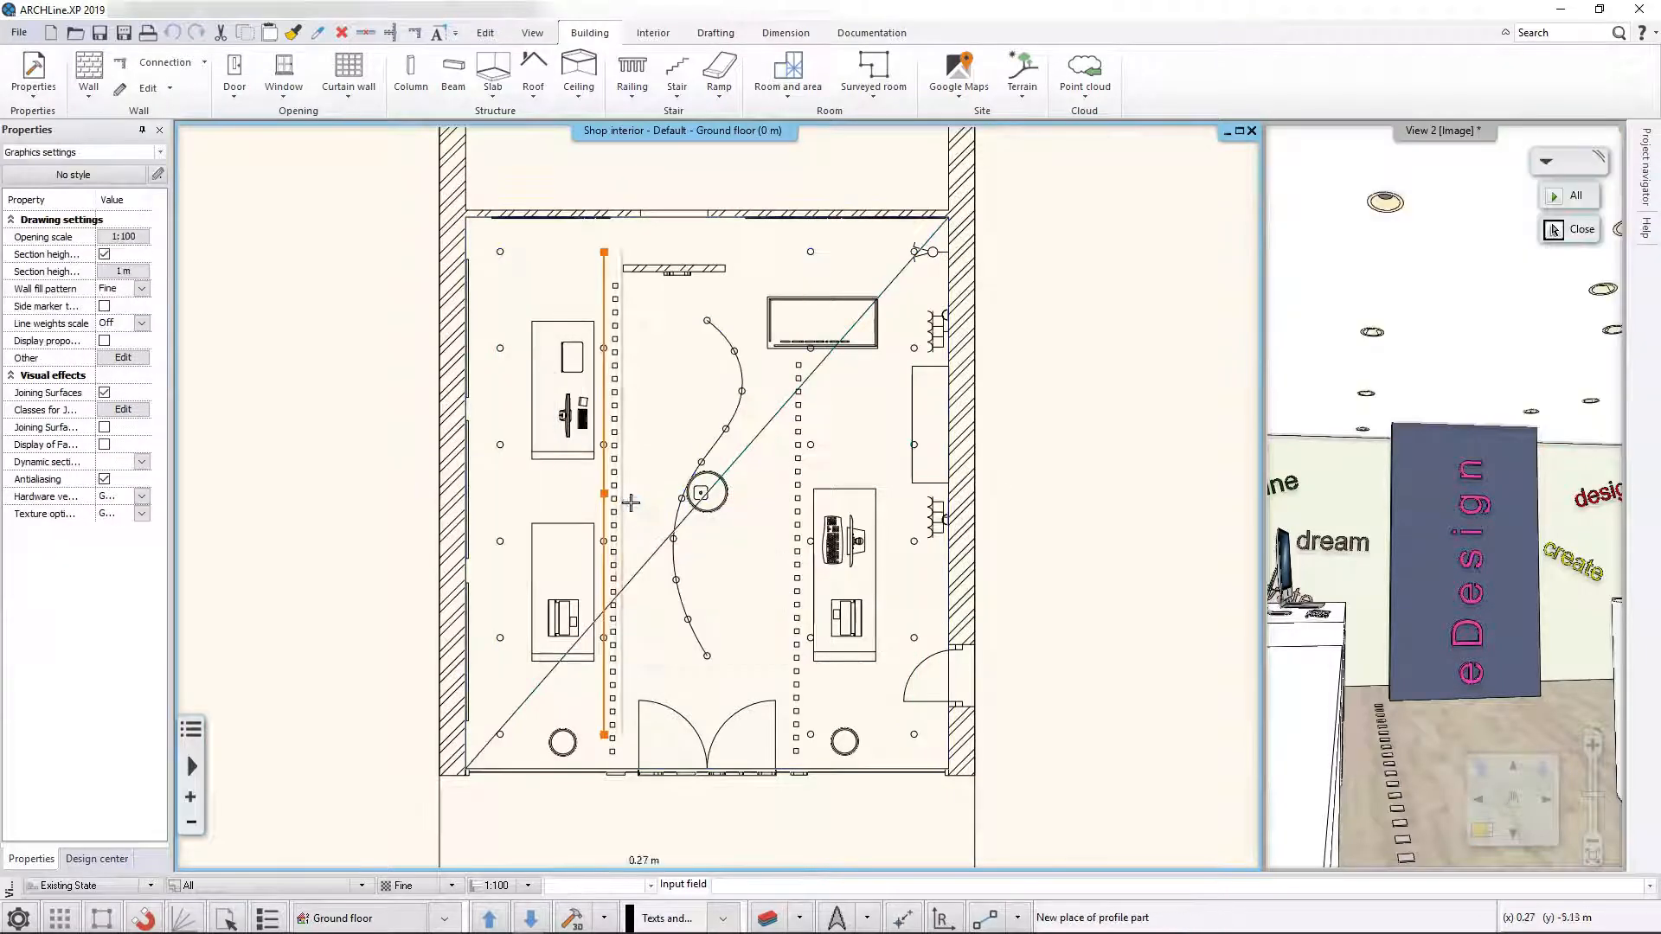
scroll(644, 499, up, 2)
scroll(644, 499, up, 1)
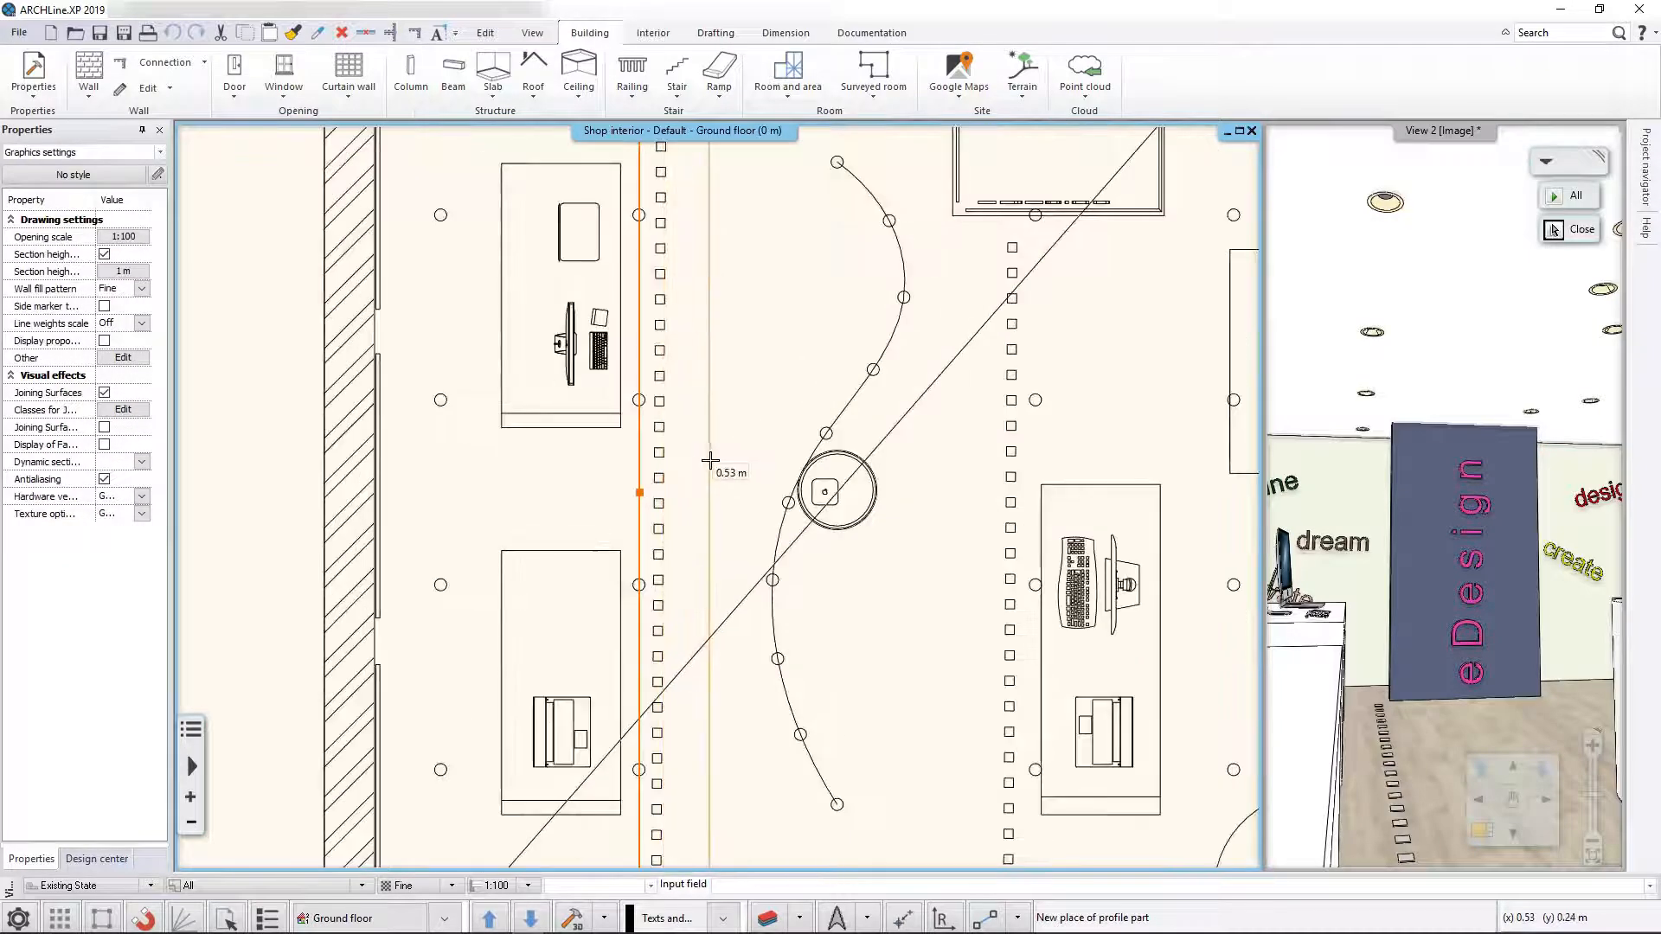
click(1381, 291)
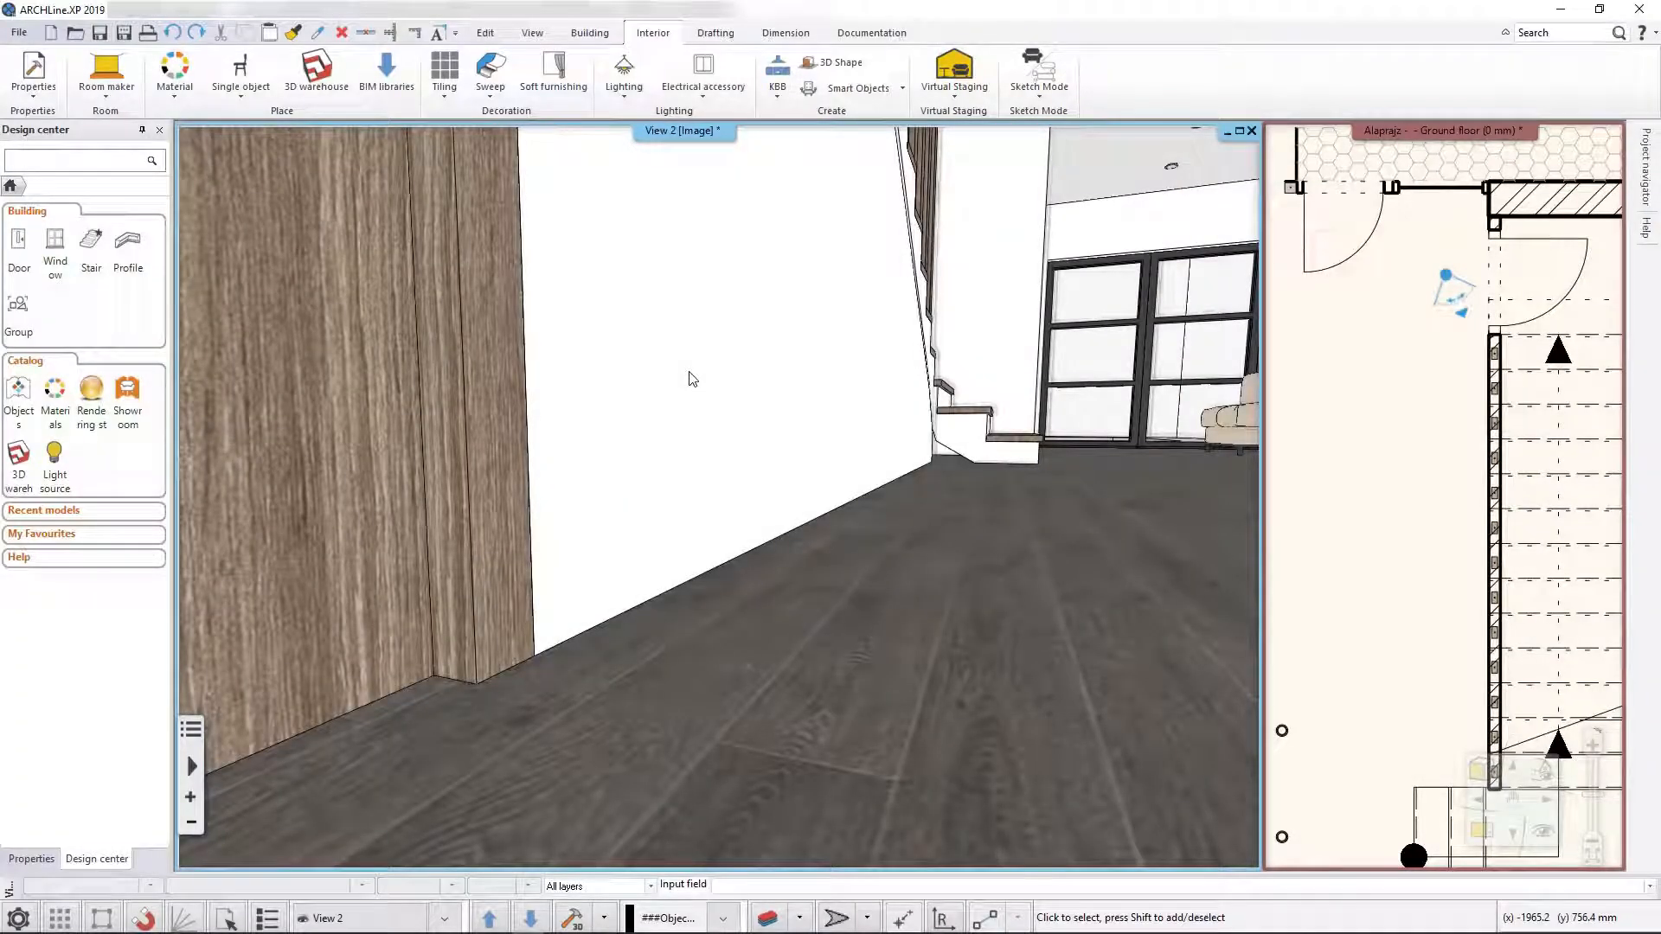
Draw a Sweep path about 3760 mm long on the white wall's base, from the wood panelling corner to the wall's far end
click(495, 98)
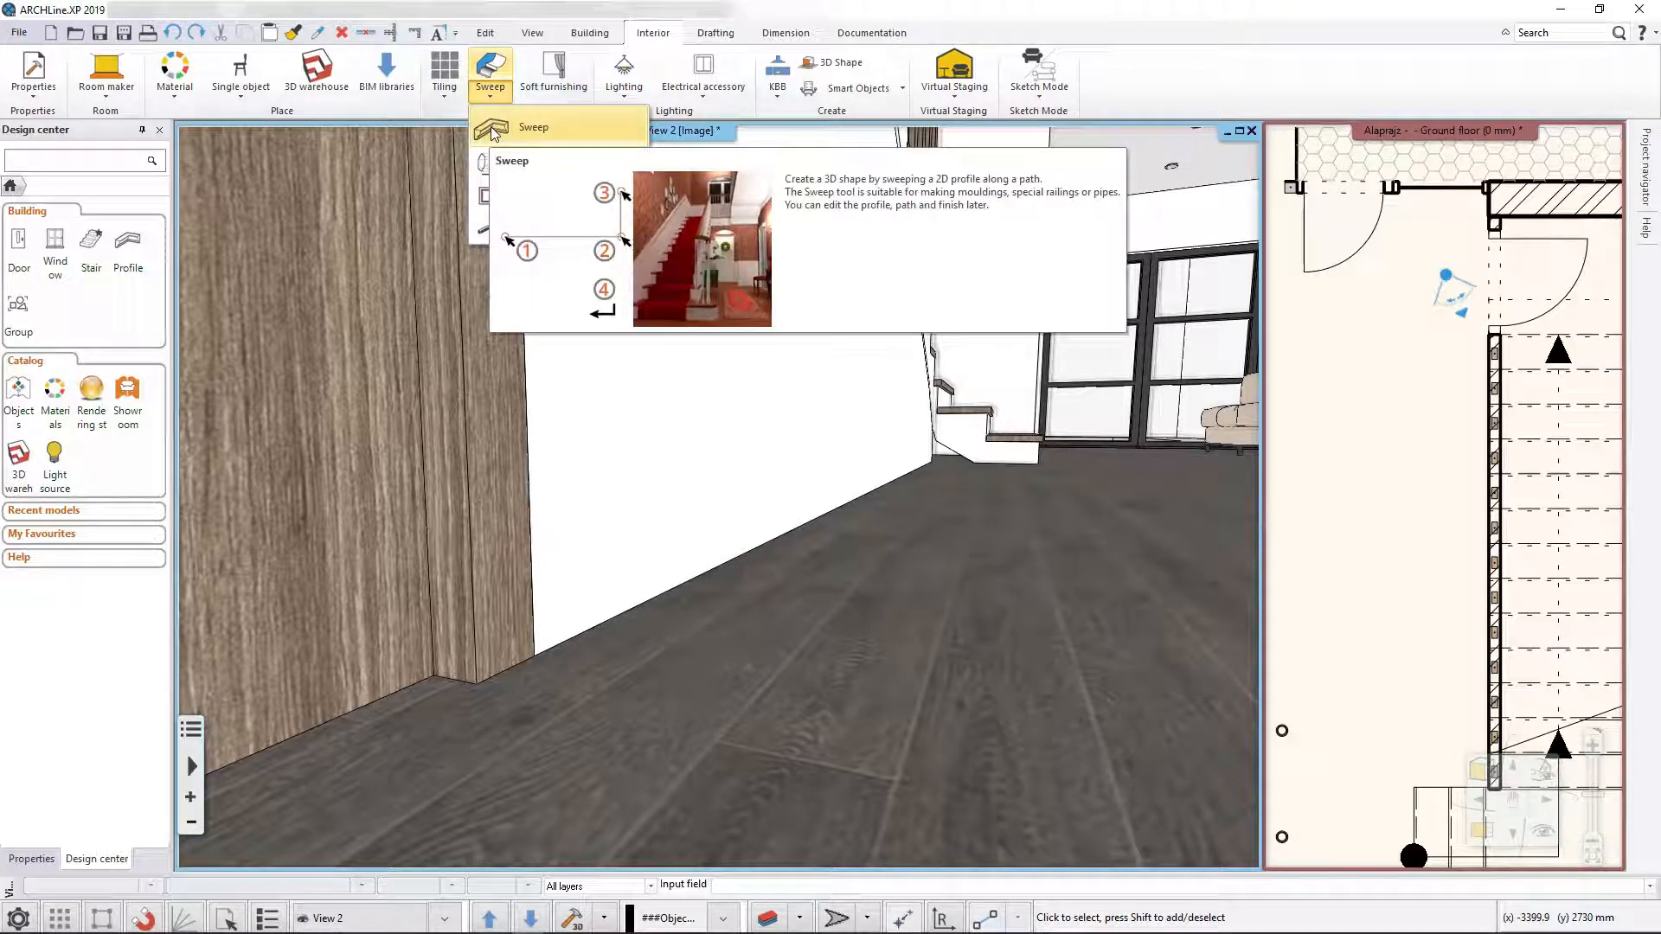
click(490, 126)
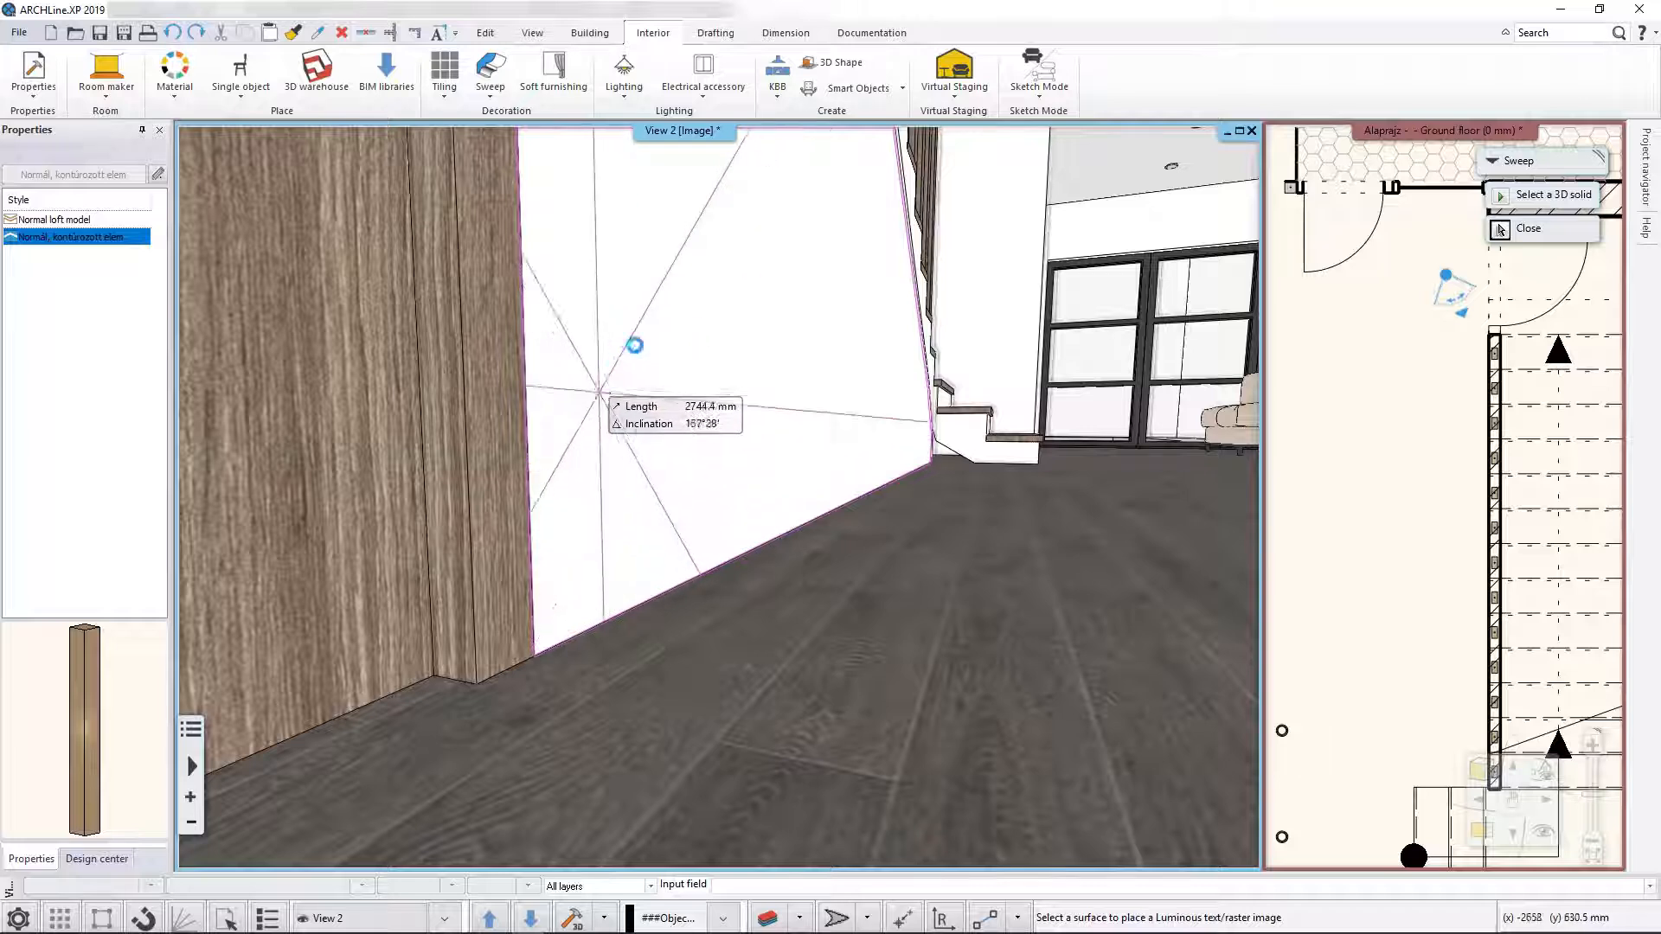
click(657, 449)
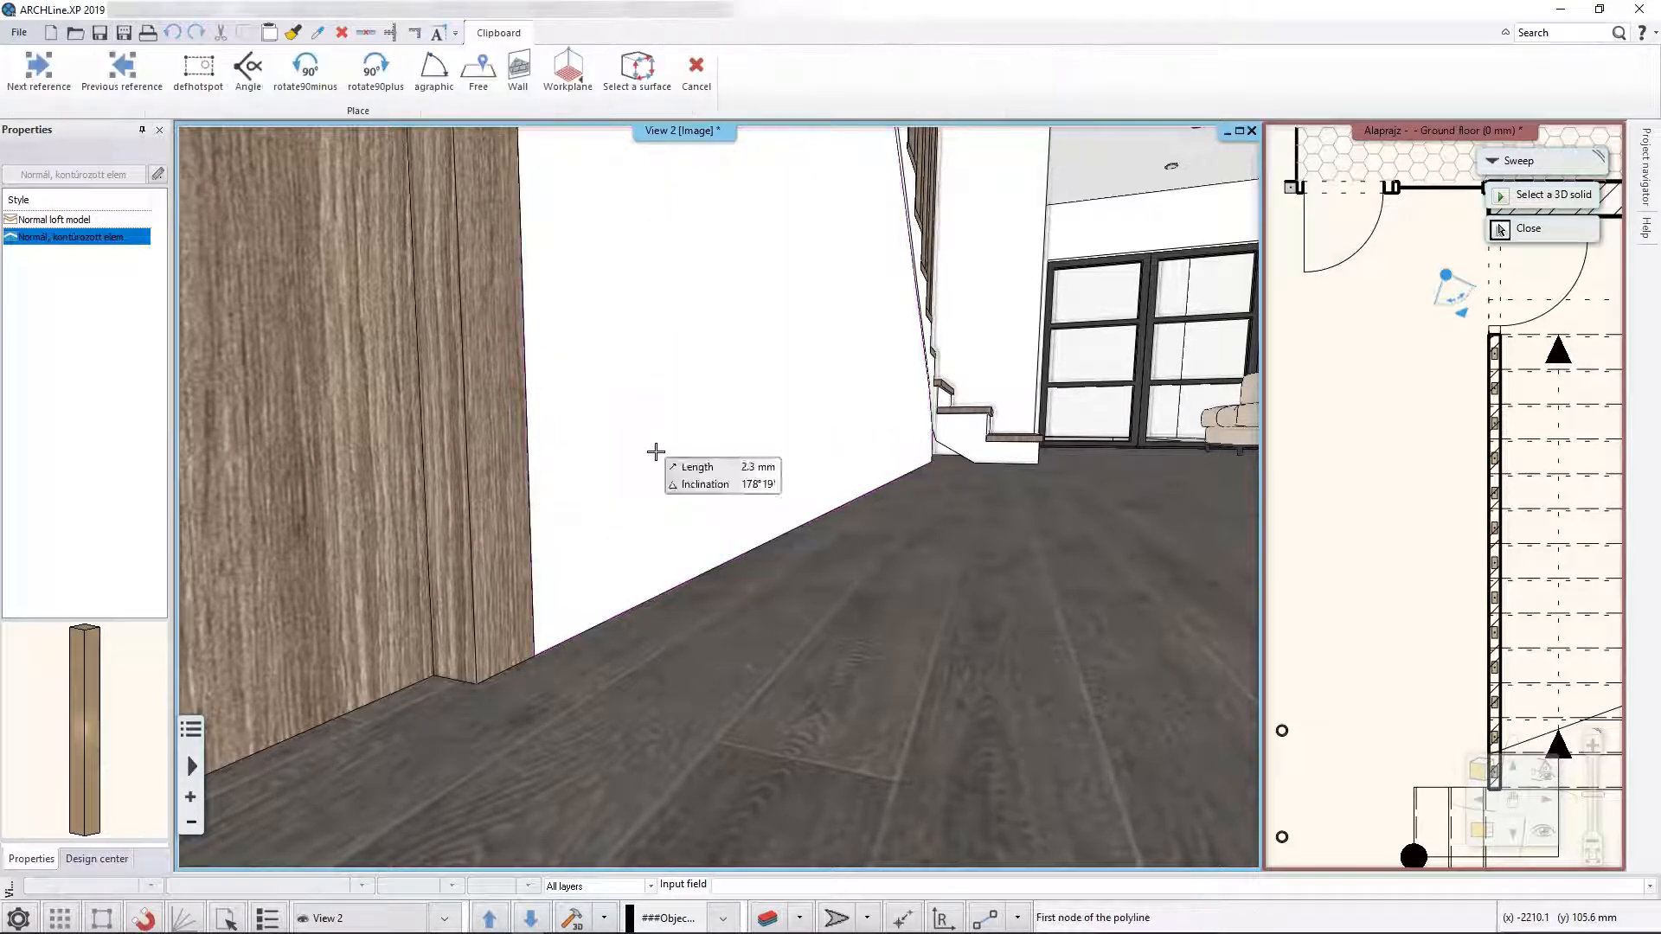
click(537, 657)
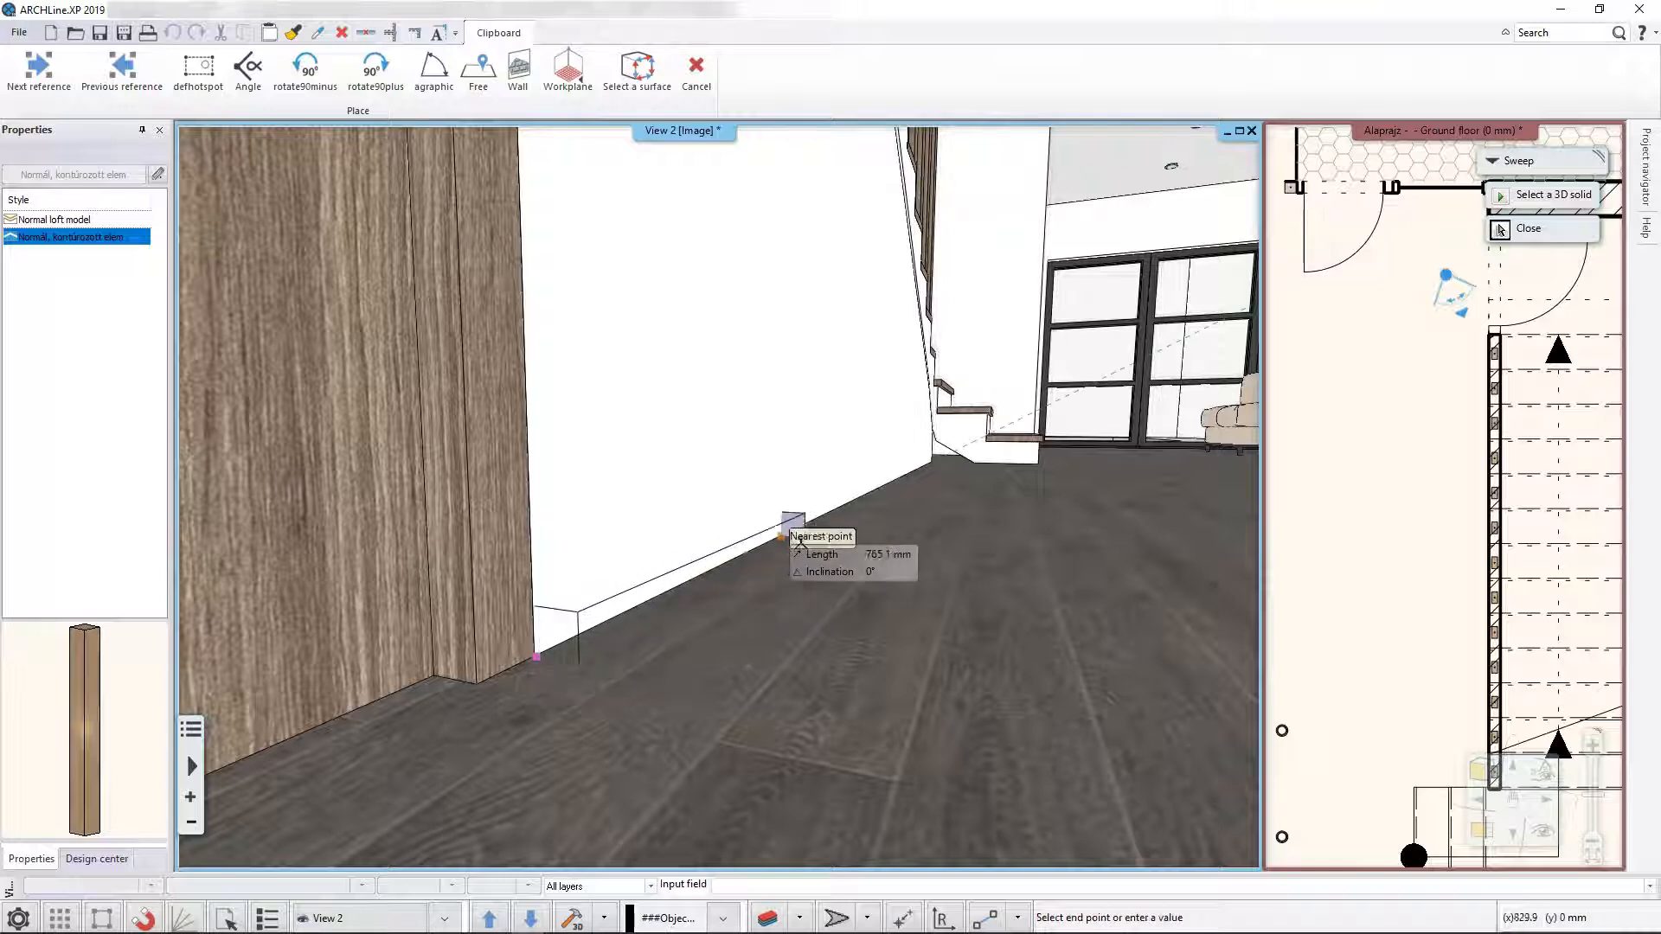
click(935, 472)
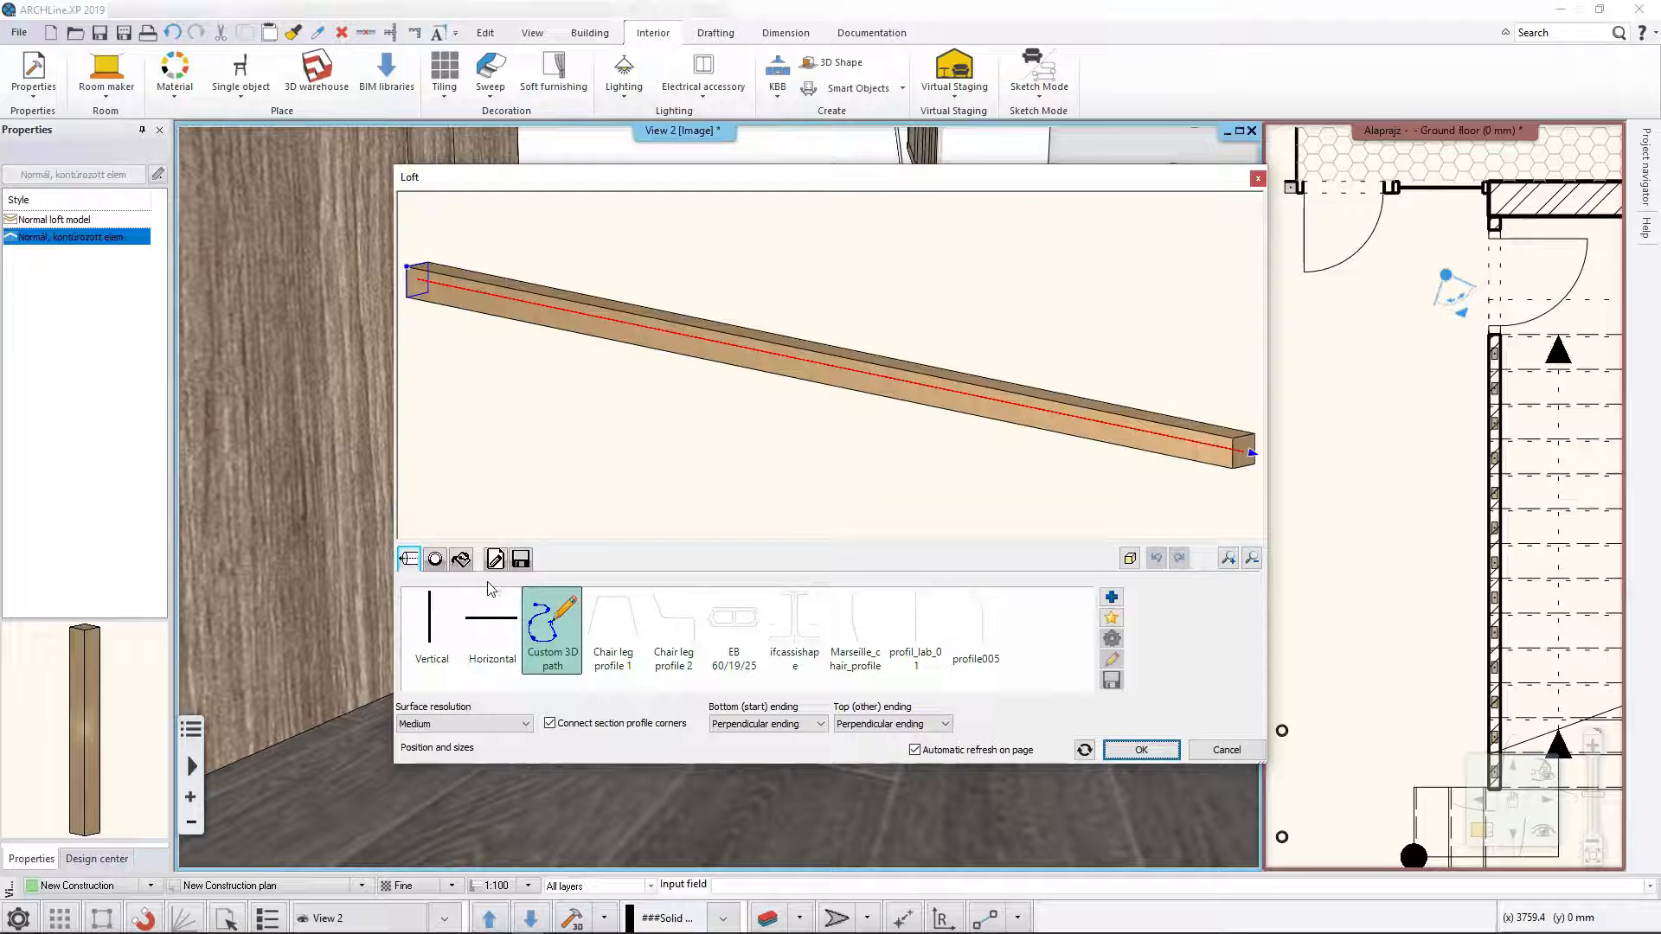
Set the sweep's square section profile to 50 mm width and 50 mm height, and create the skirting
click(436, 560)
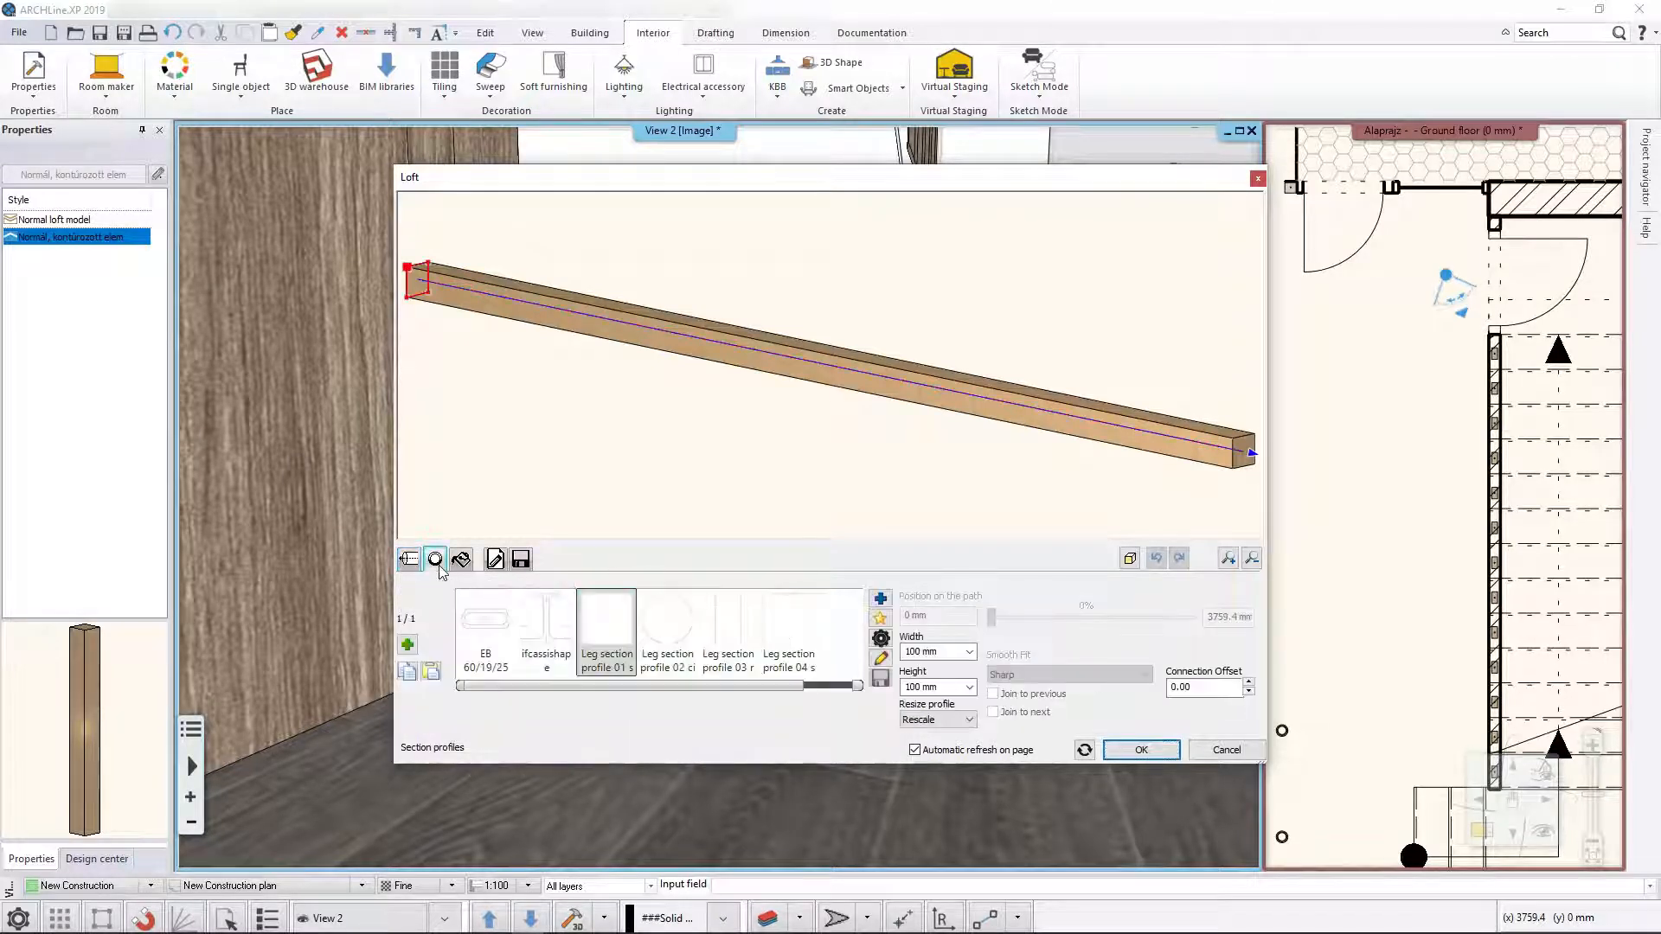
triple_click(911, 650)
text(50)
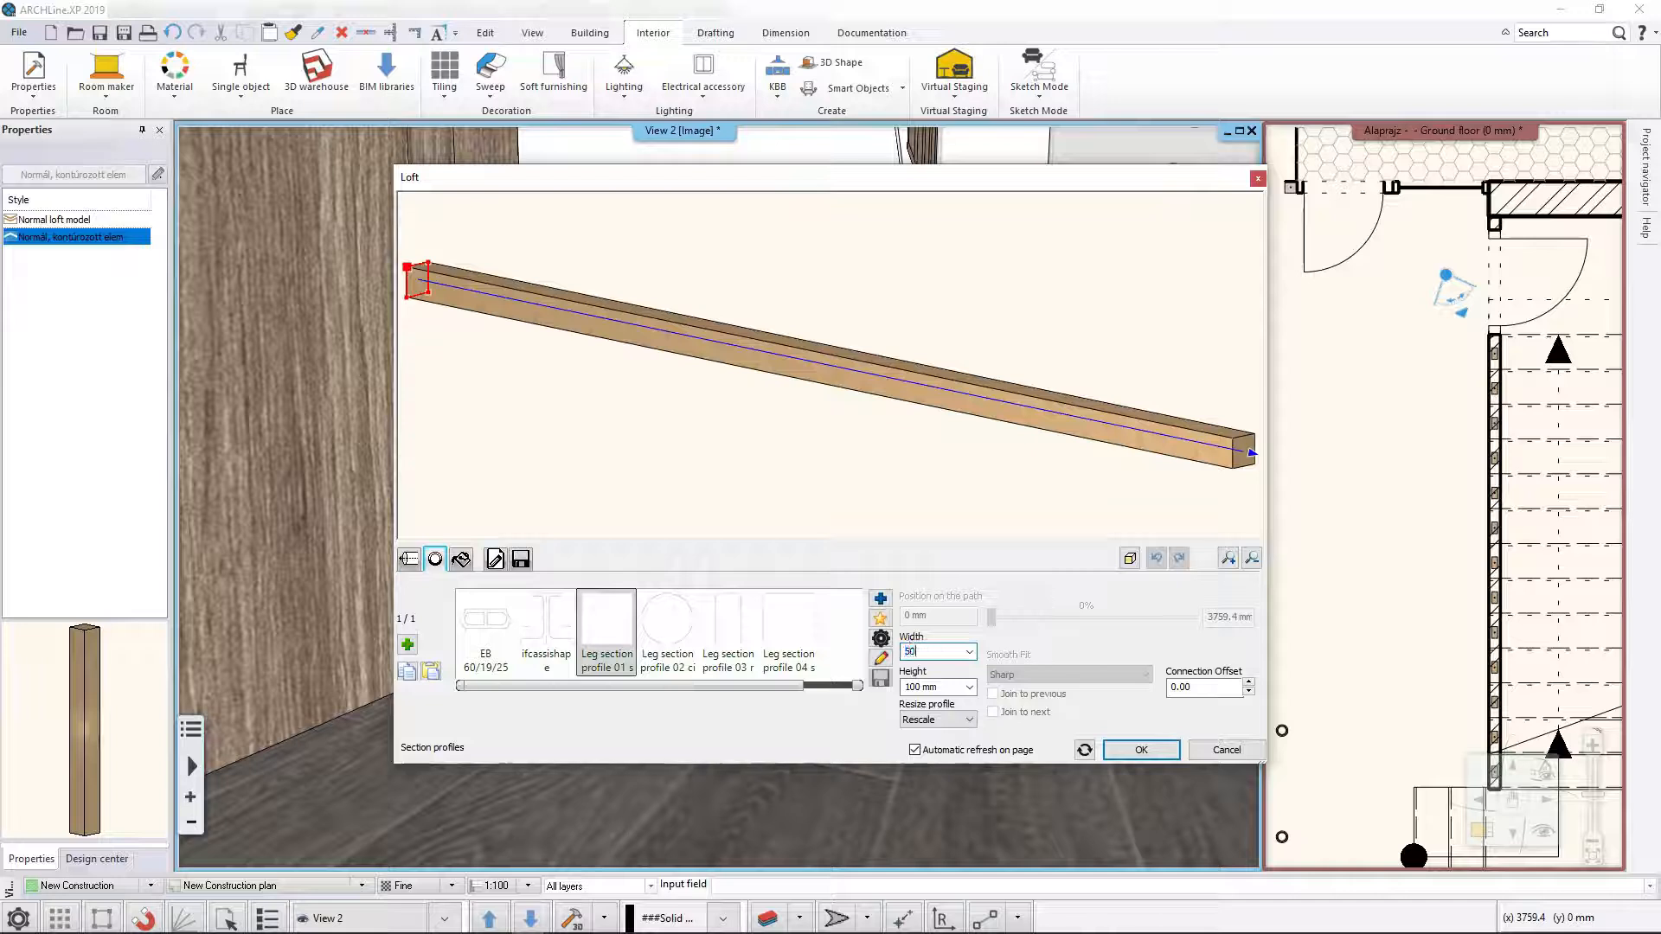
key(Tab)
text(50)
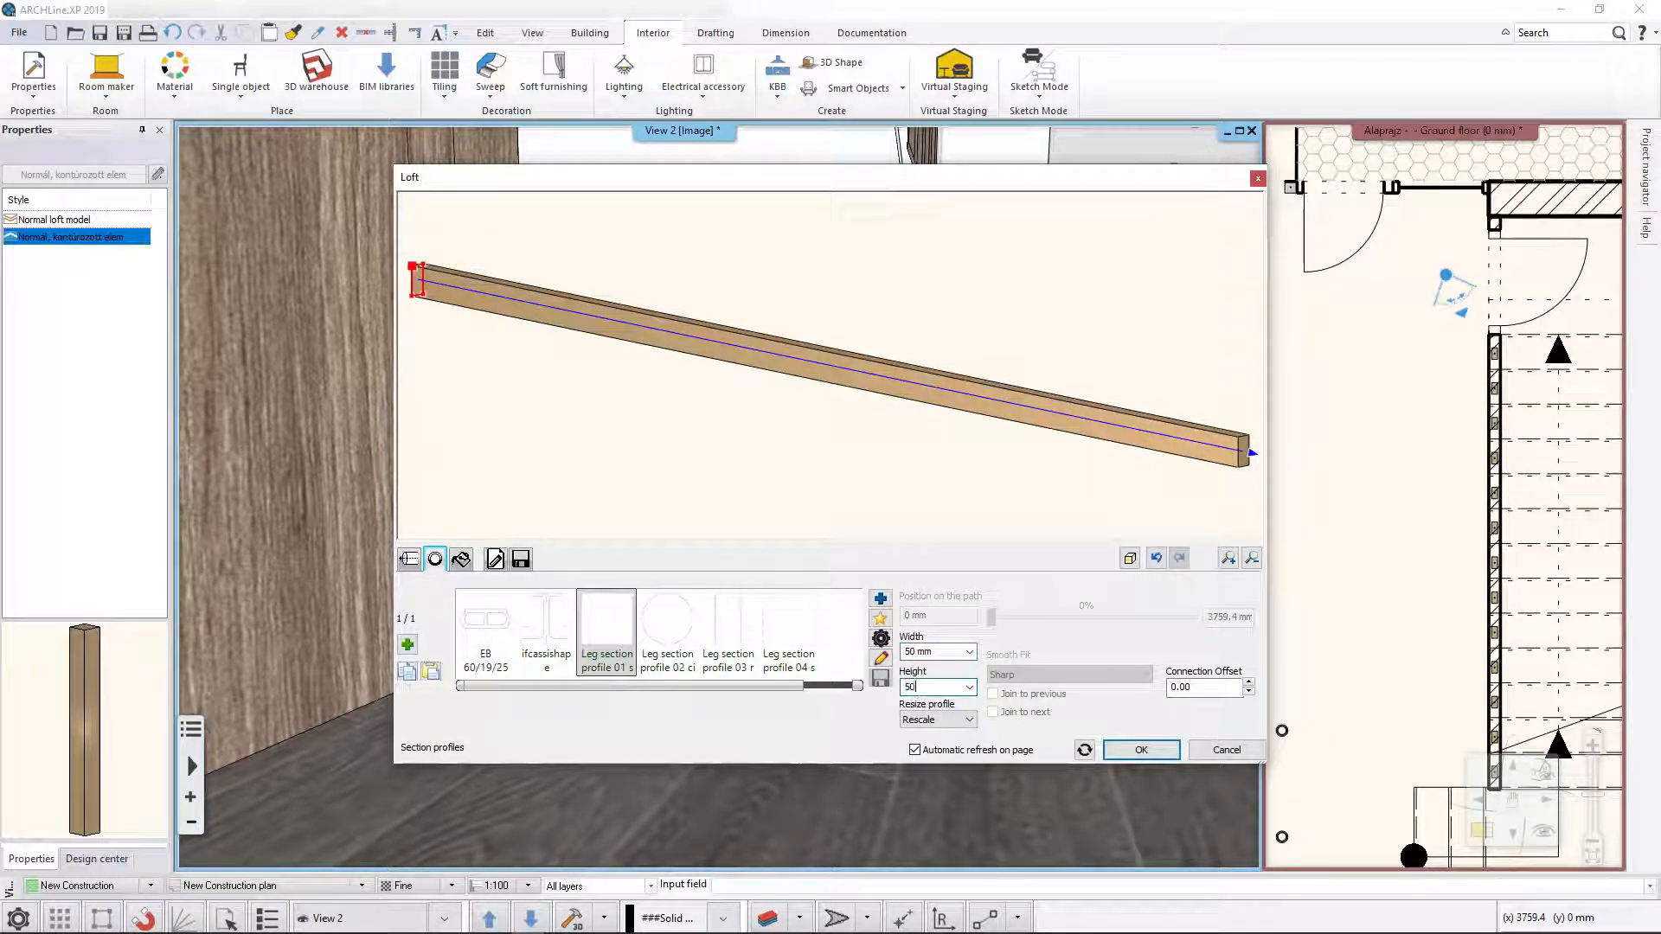
key(shift+Tab)
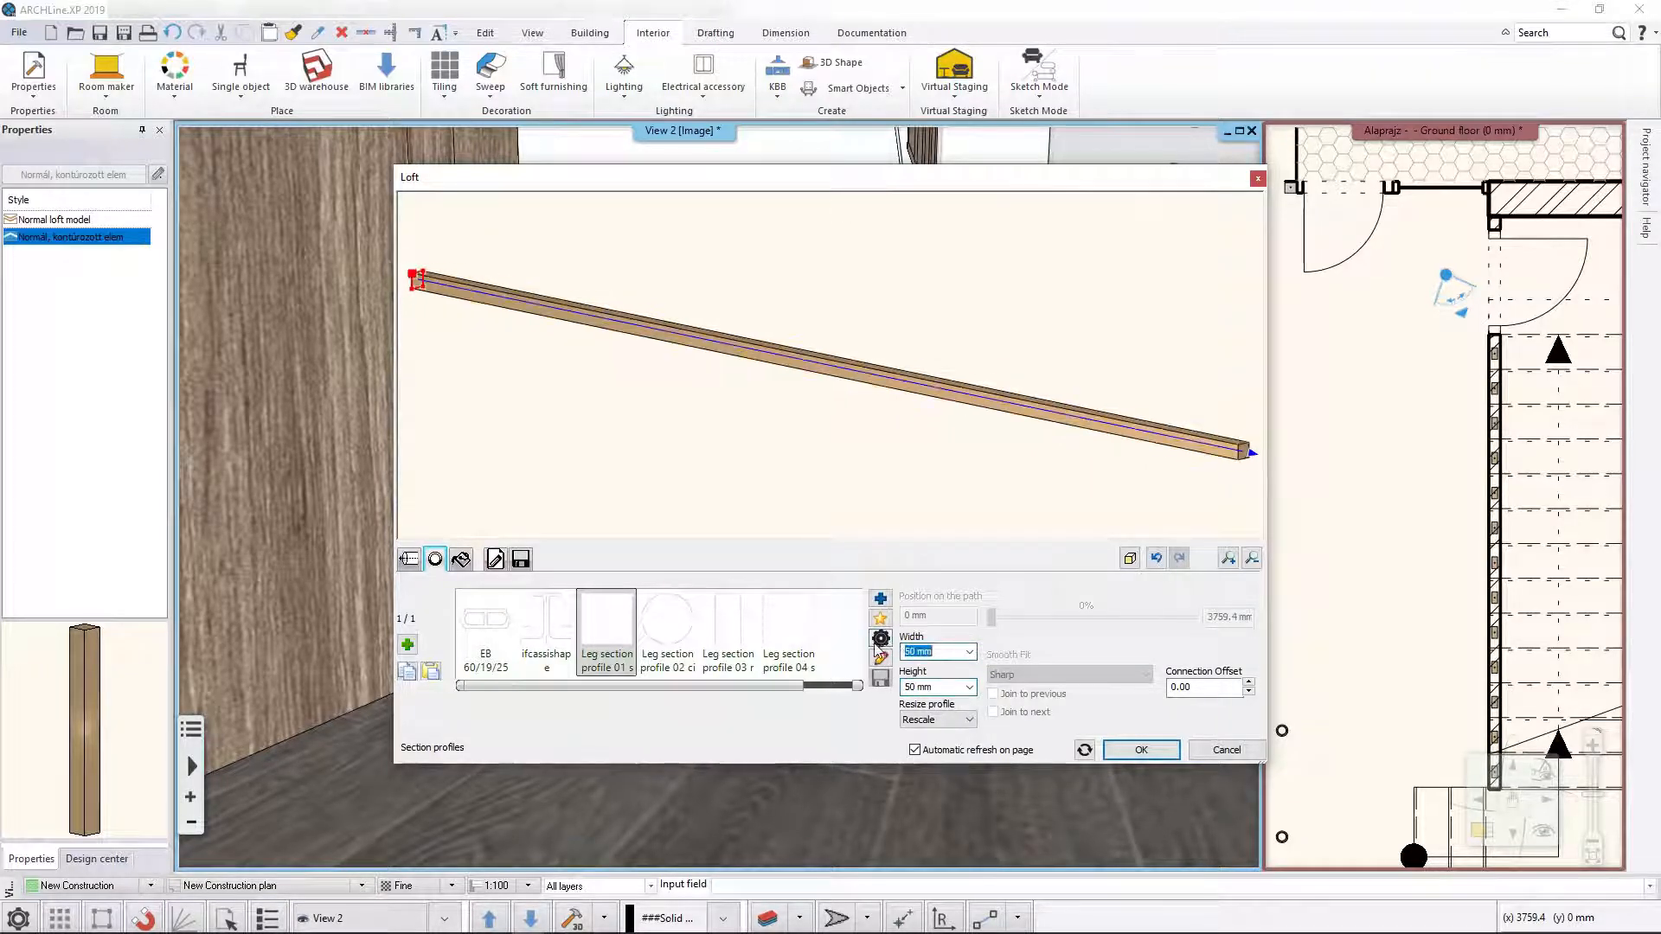
click(880, 640)
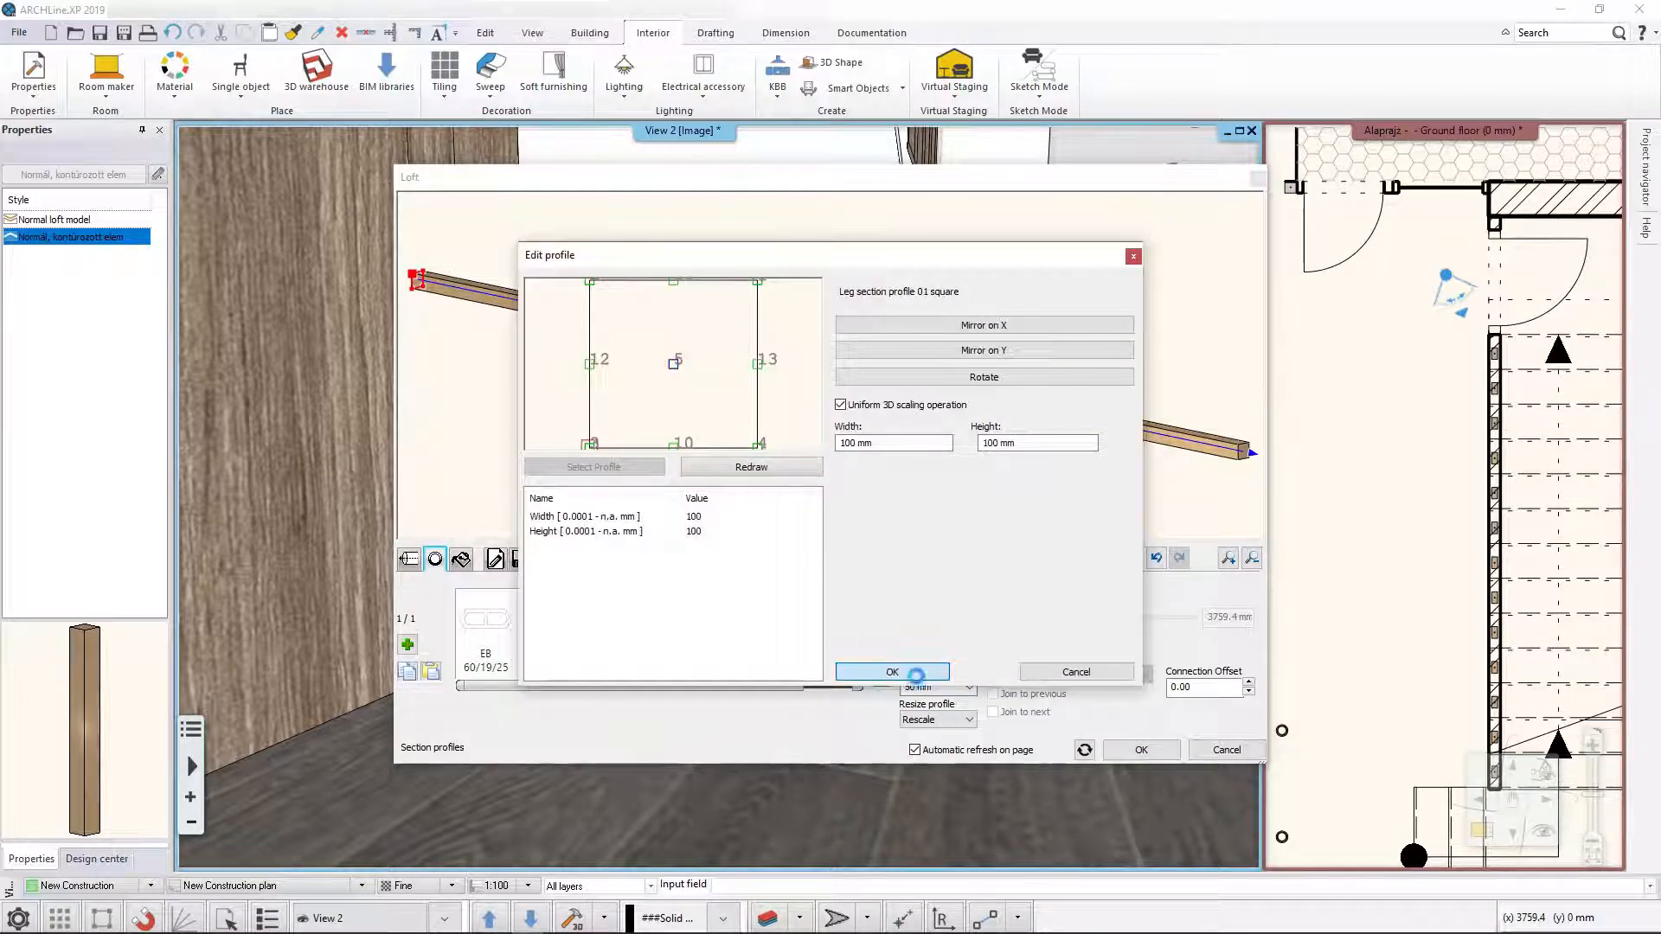
click(892, 671)
click(1141, 749)
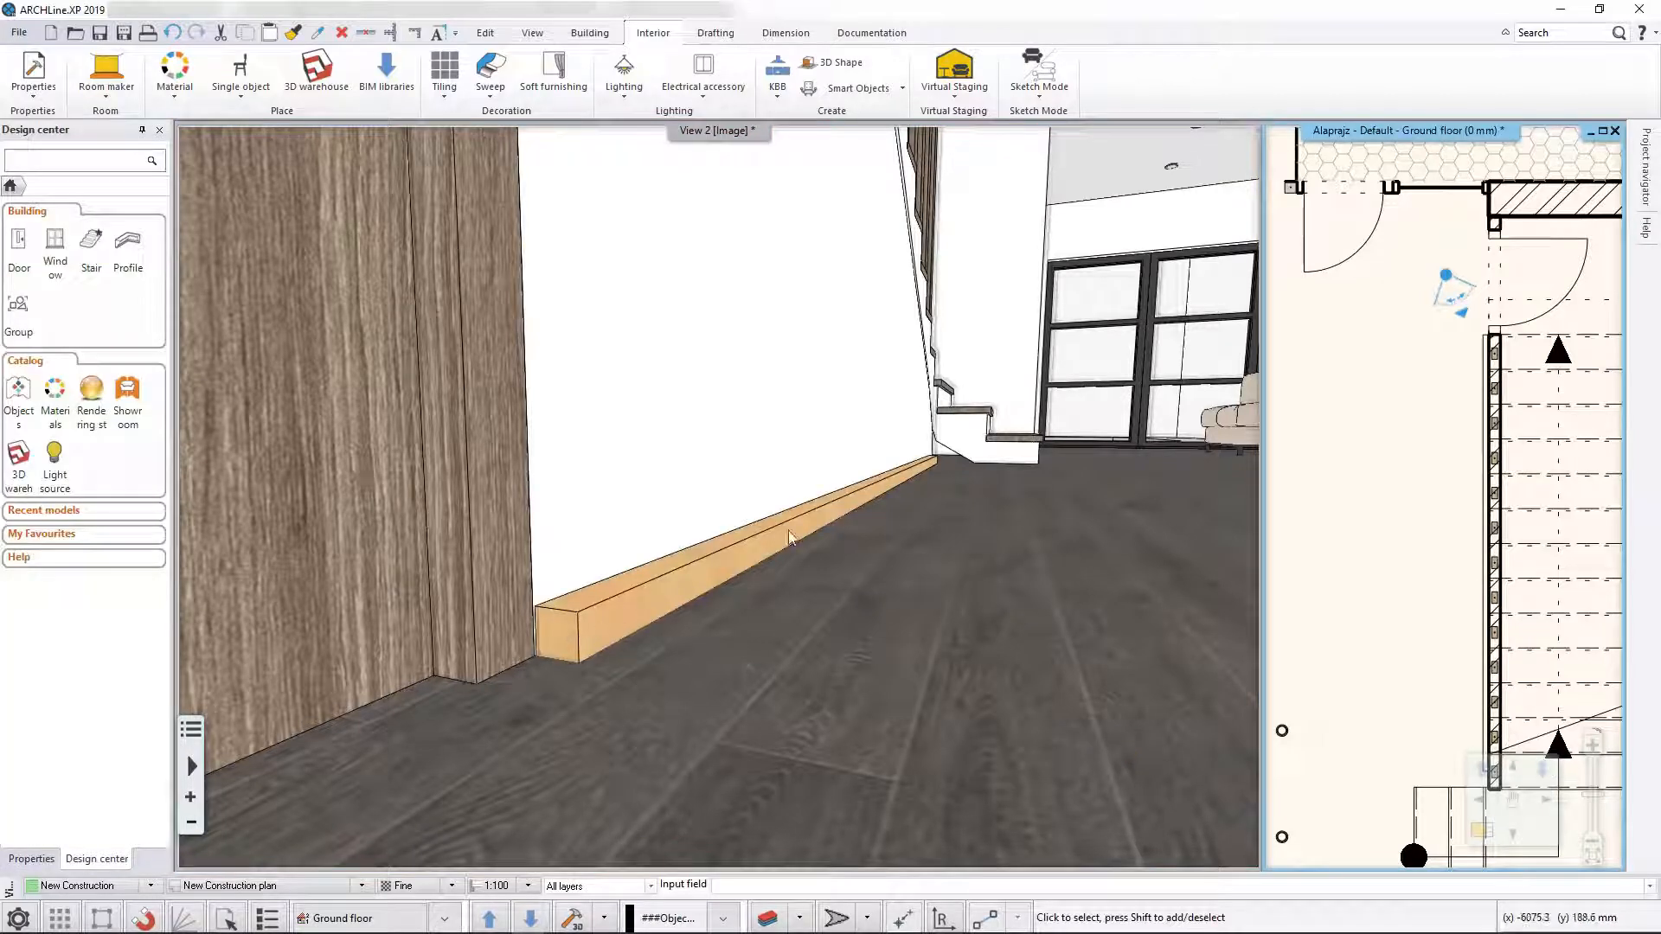
Fillet the upper outer corner of the skirting's profile with a 25 mm radius
click(564, 617)
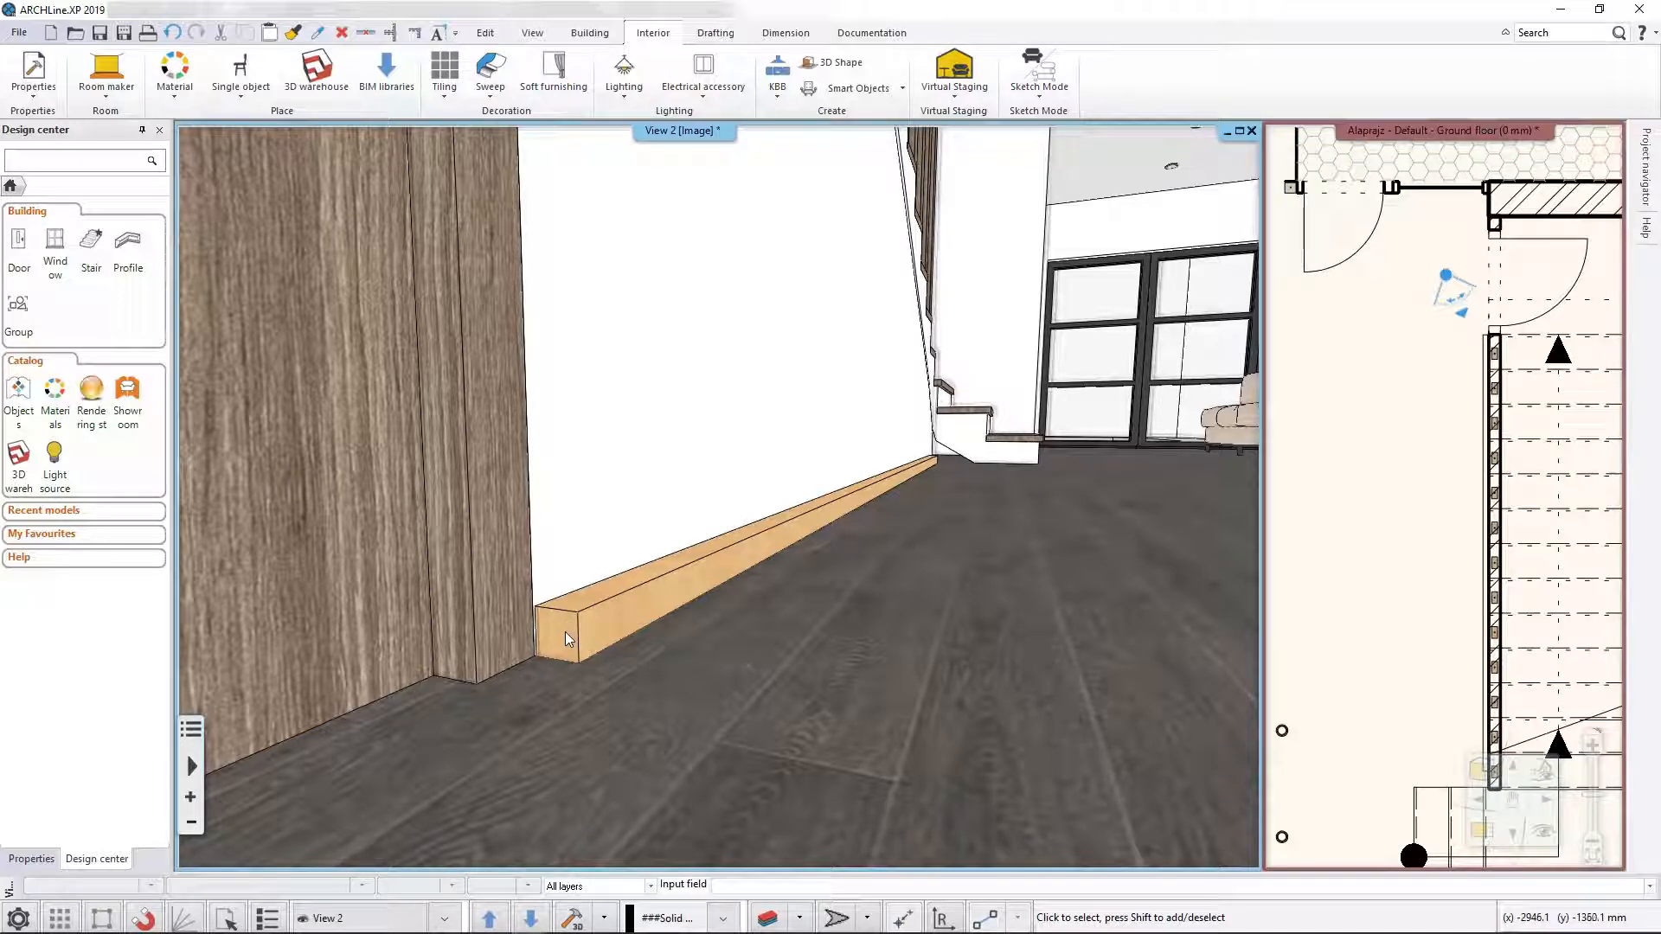
click(568, 637)
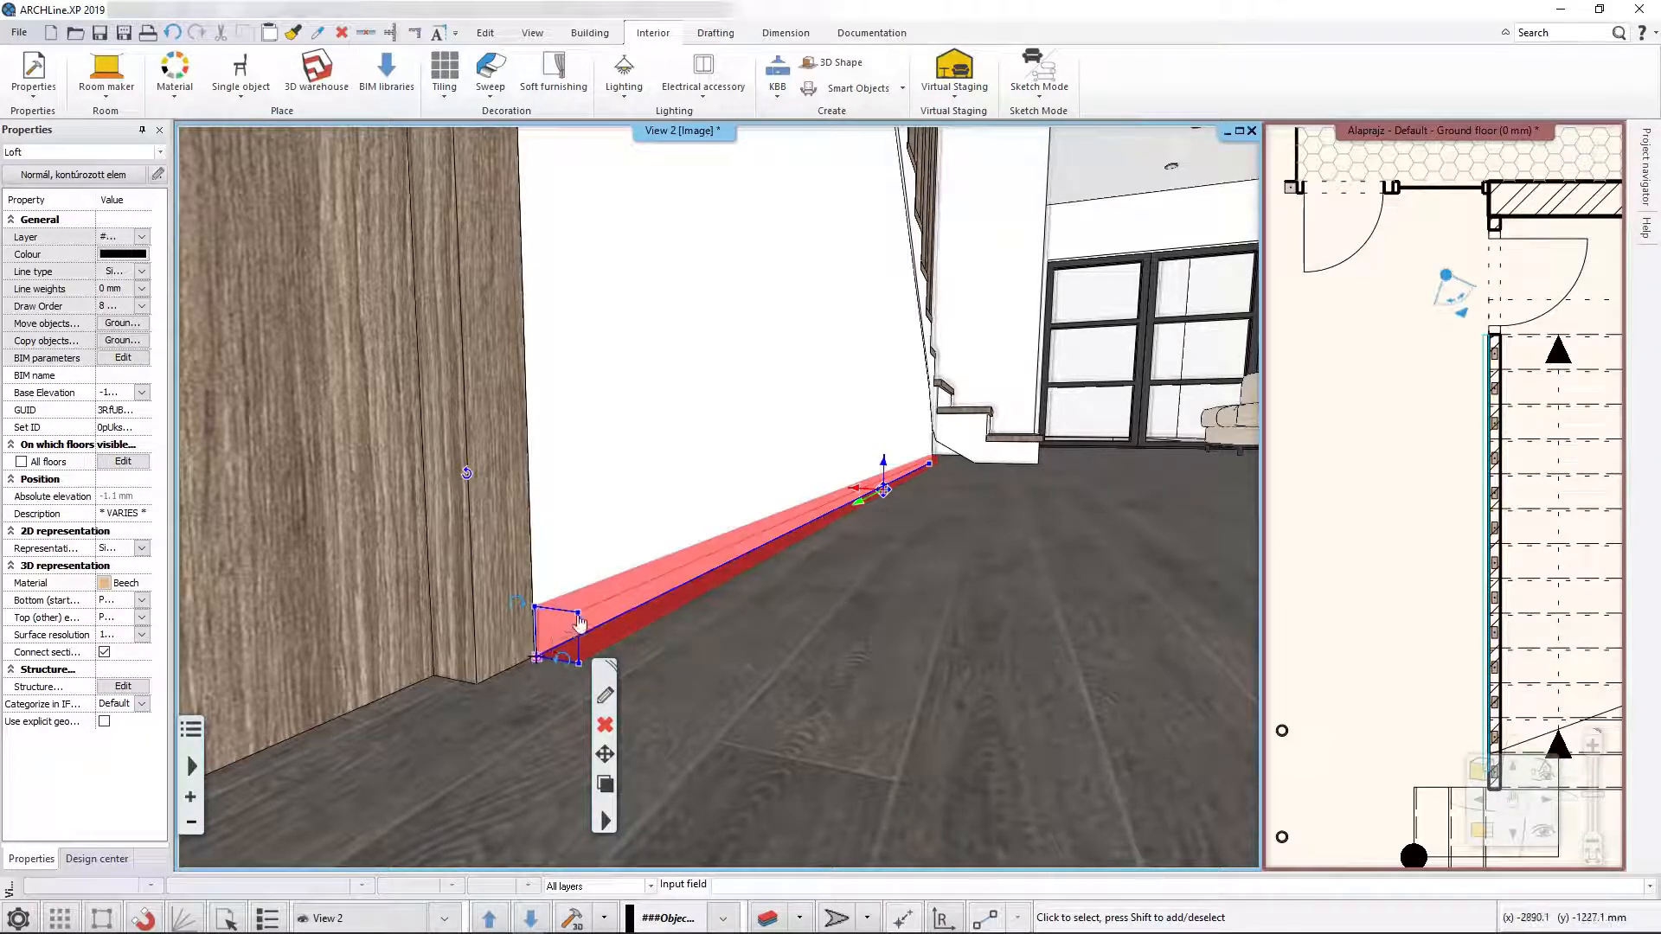
mouse_move(579, 616)
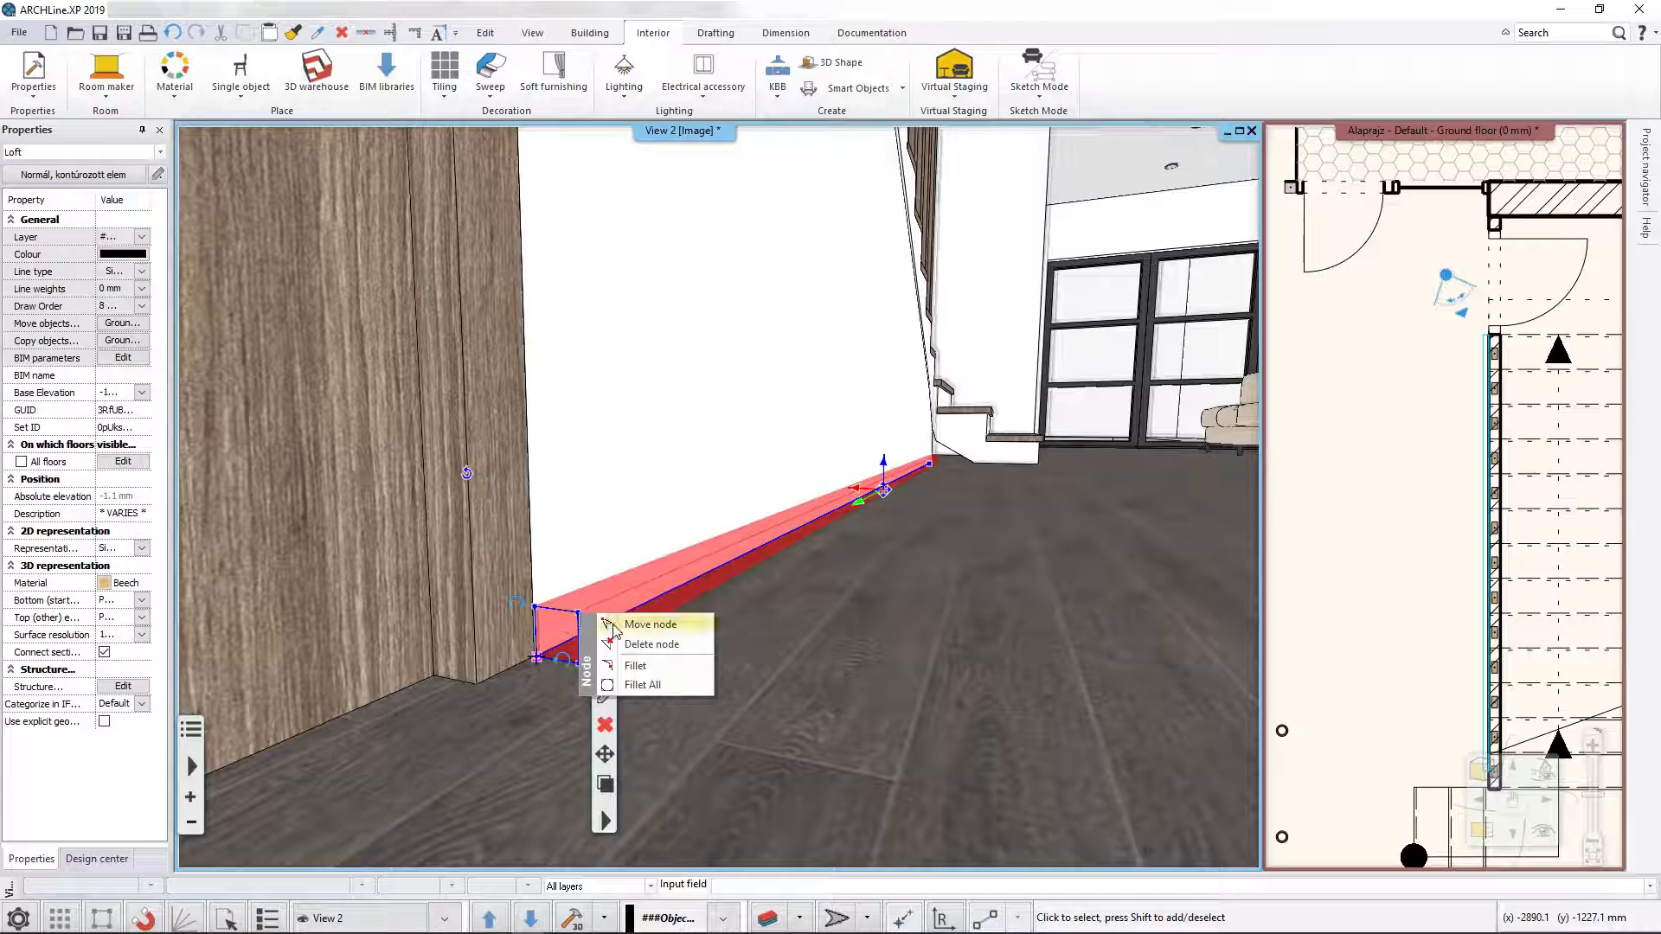
click(630, 665)
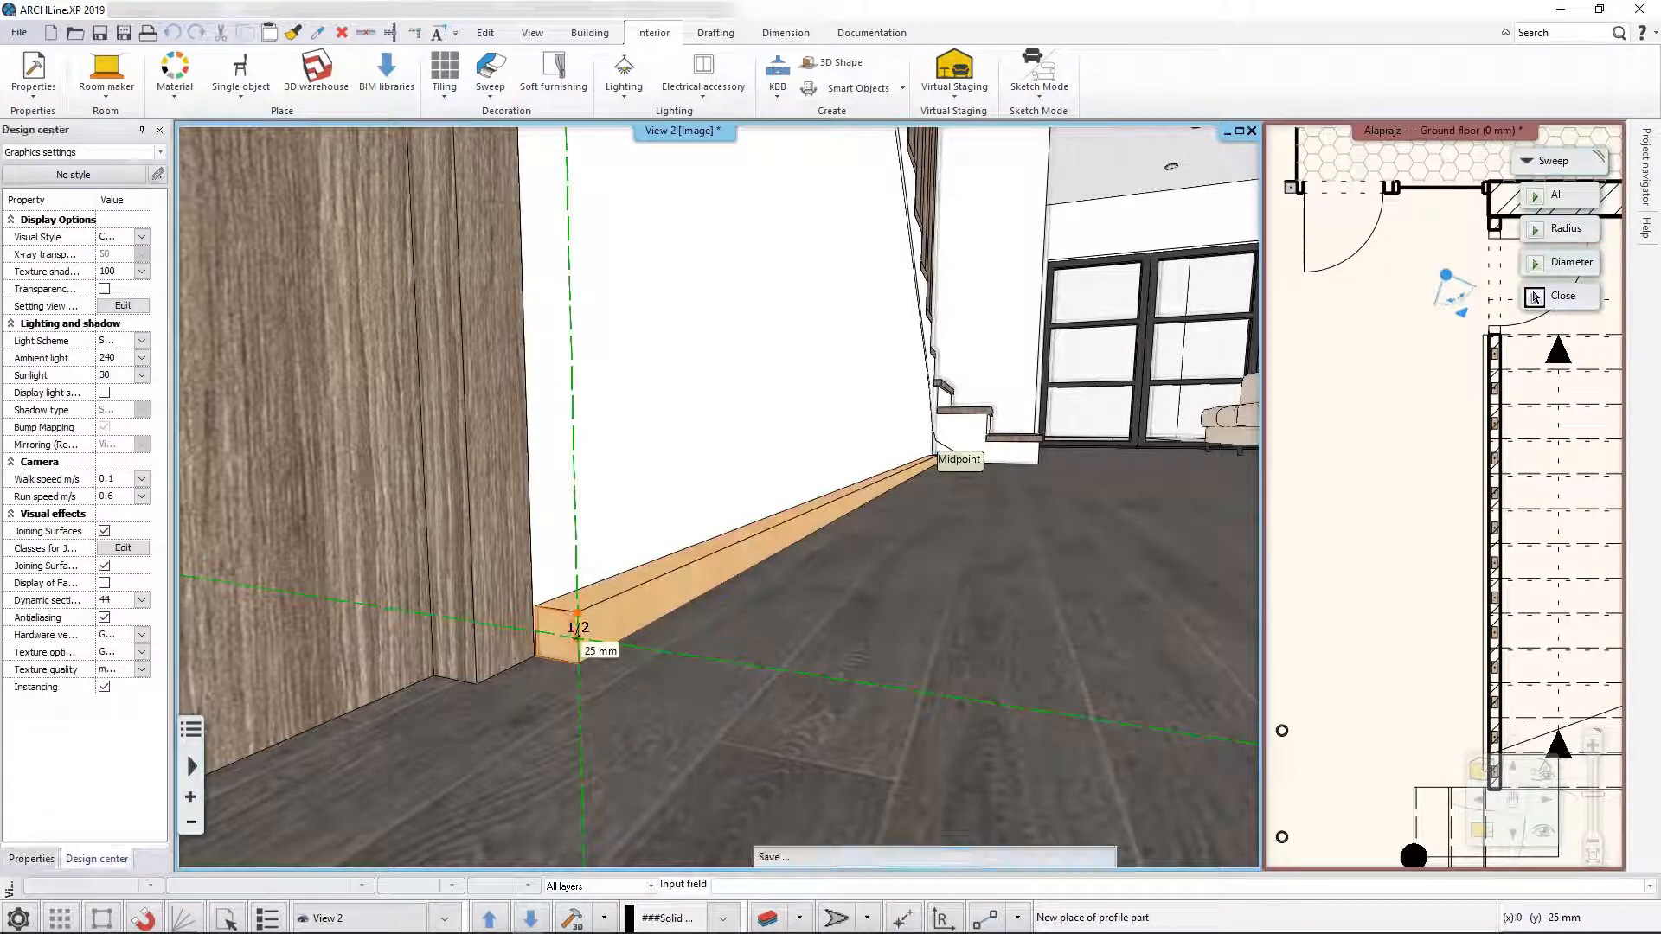
click(578, 636)
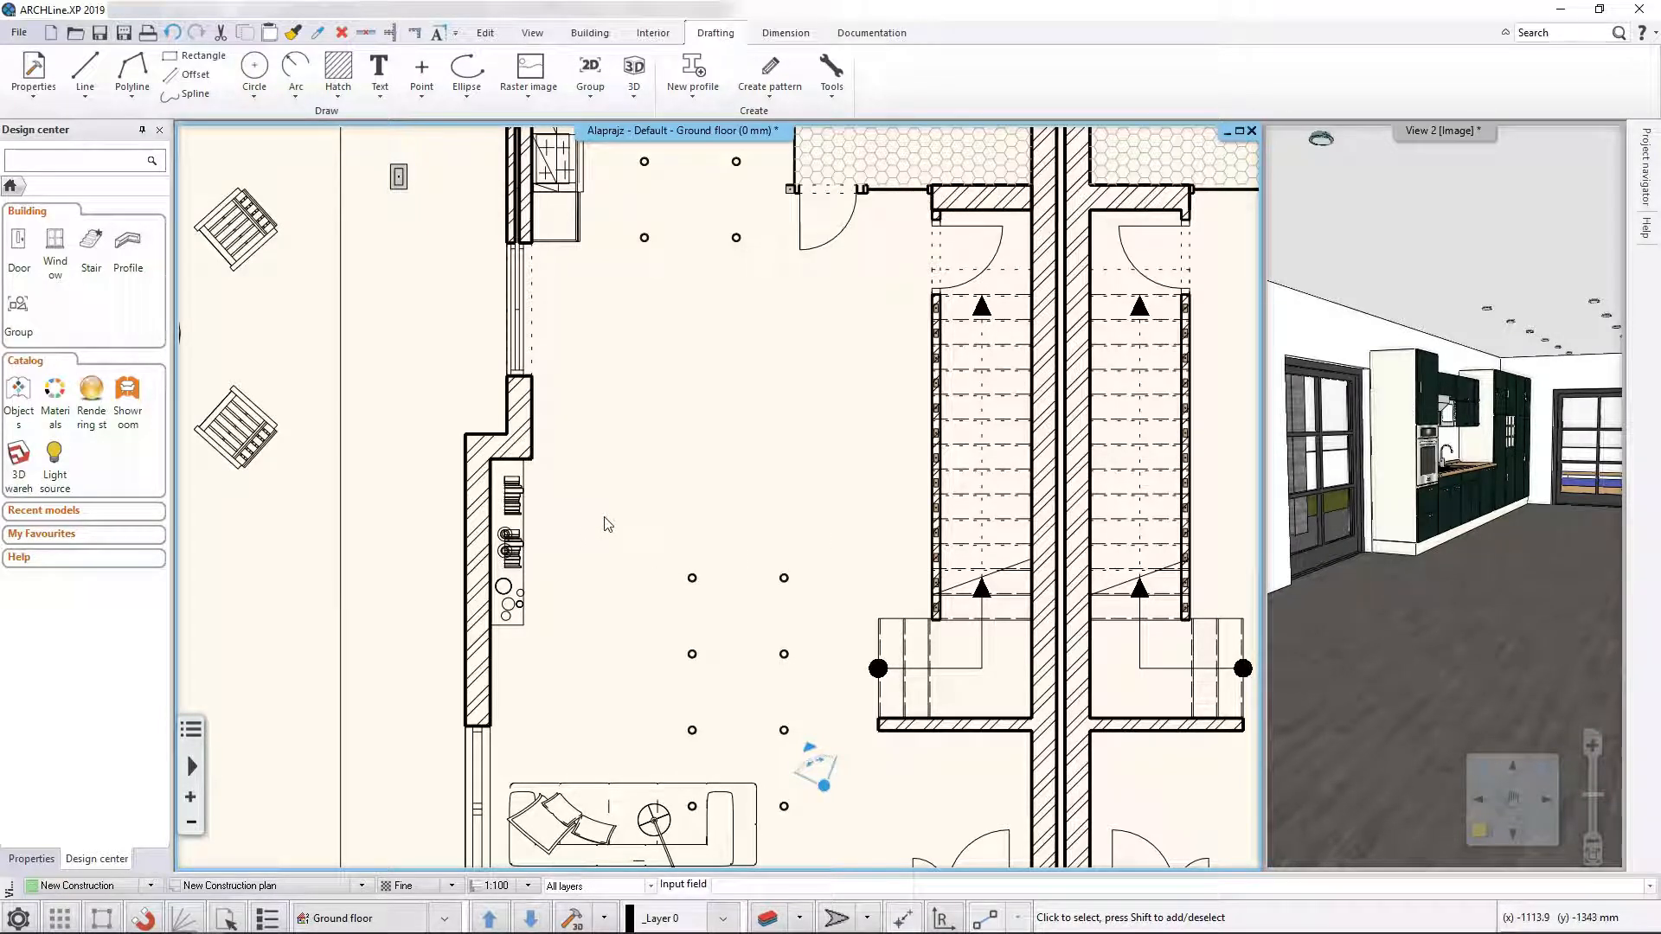
Place the text "living room" in the open area of the ground-floor plan, without adding a second text
click(378, 71)
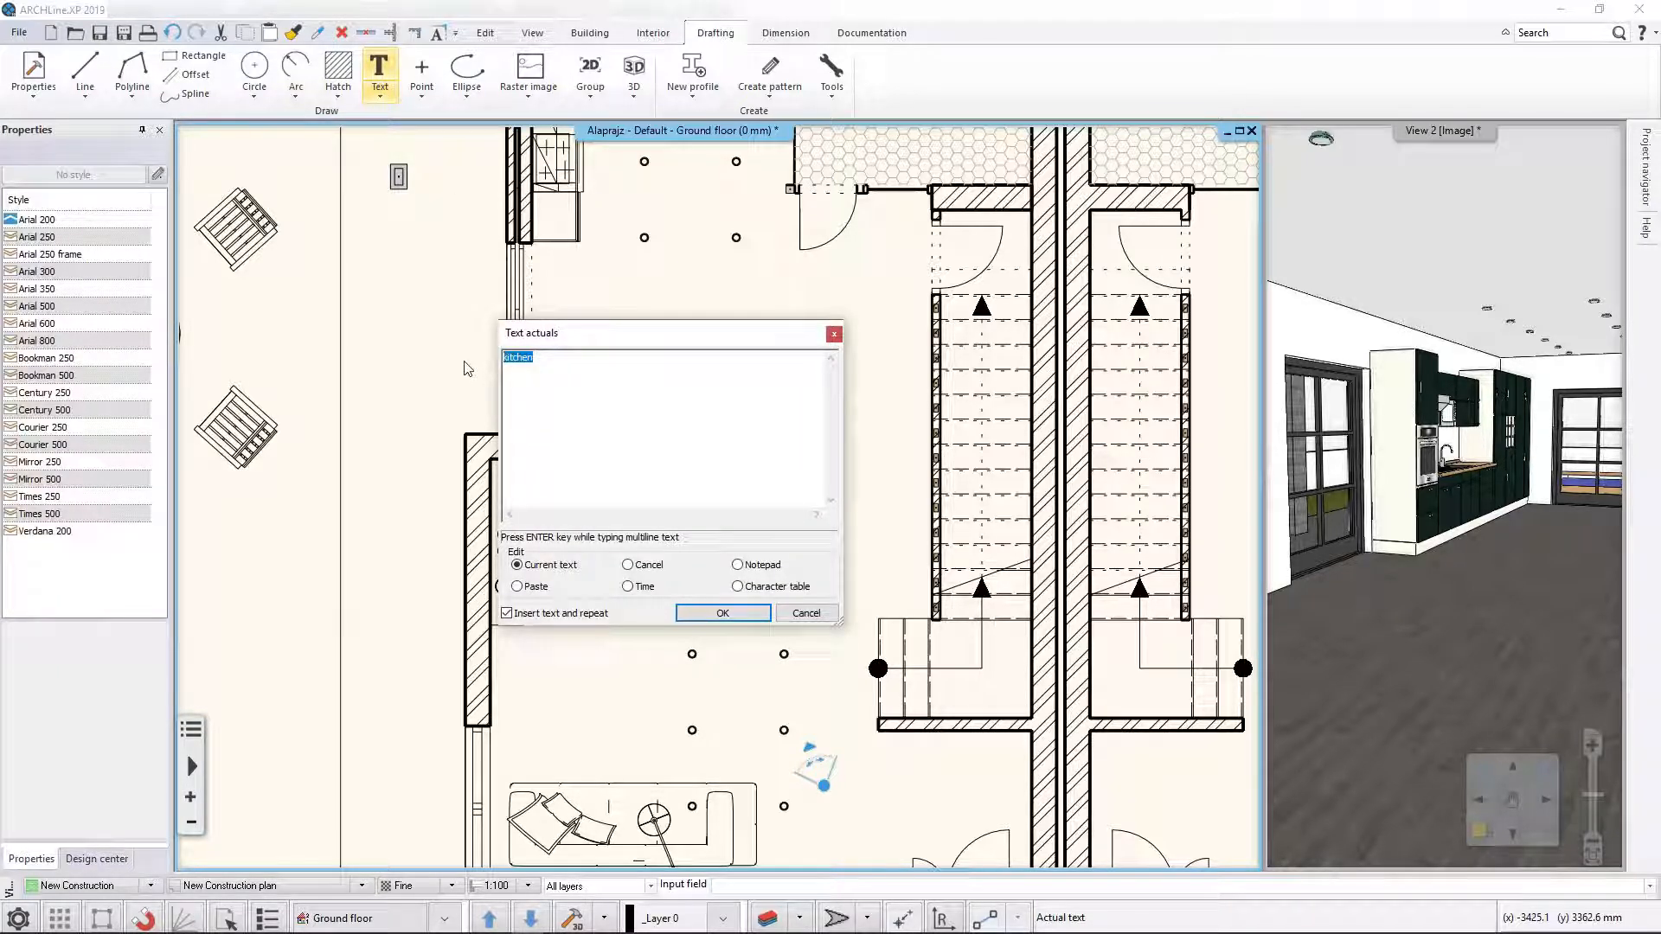
key(BackSpace)
text(living roo)
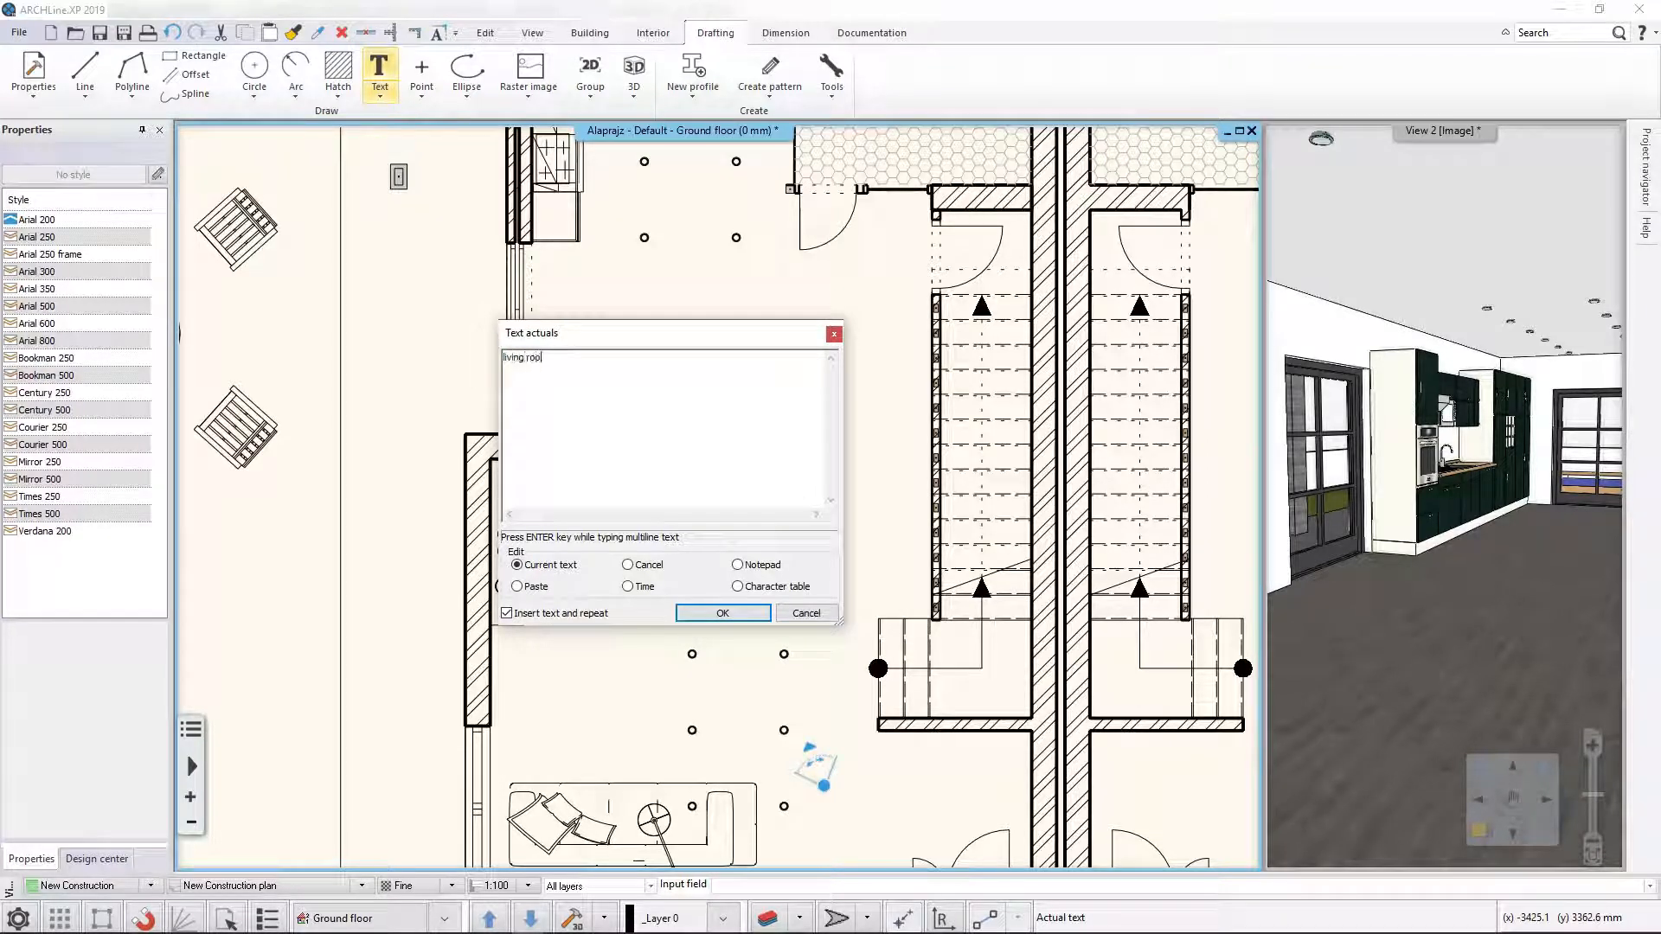
text(m)
click(722, 611)
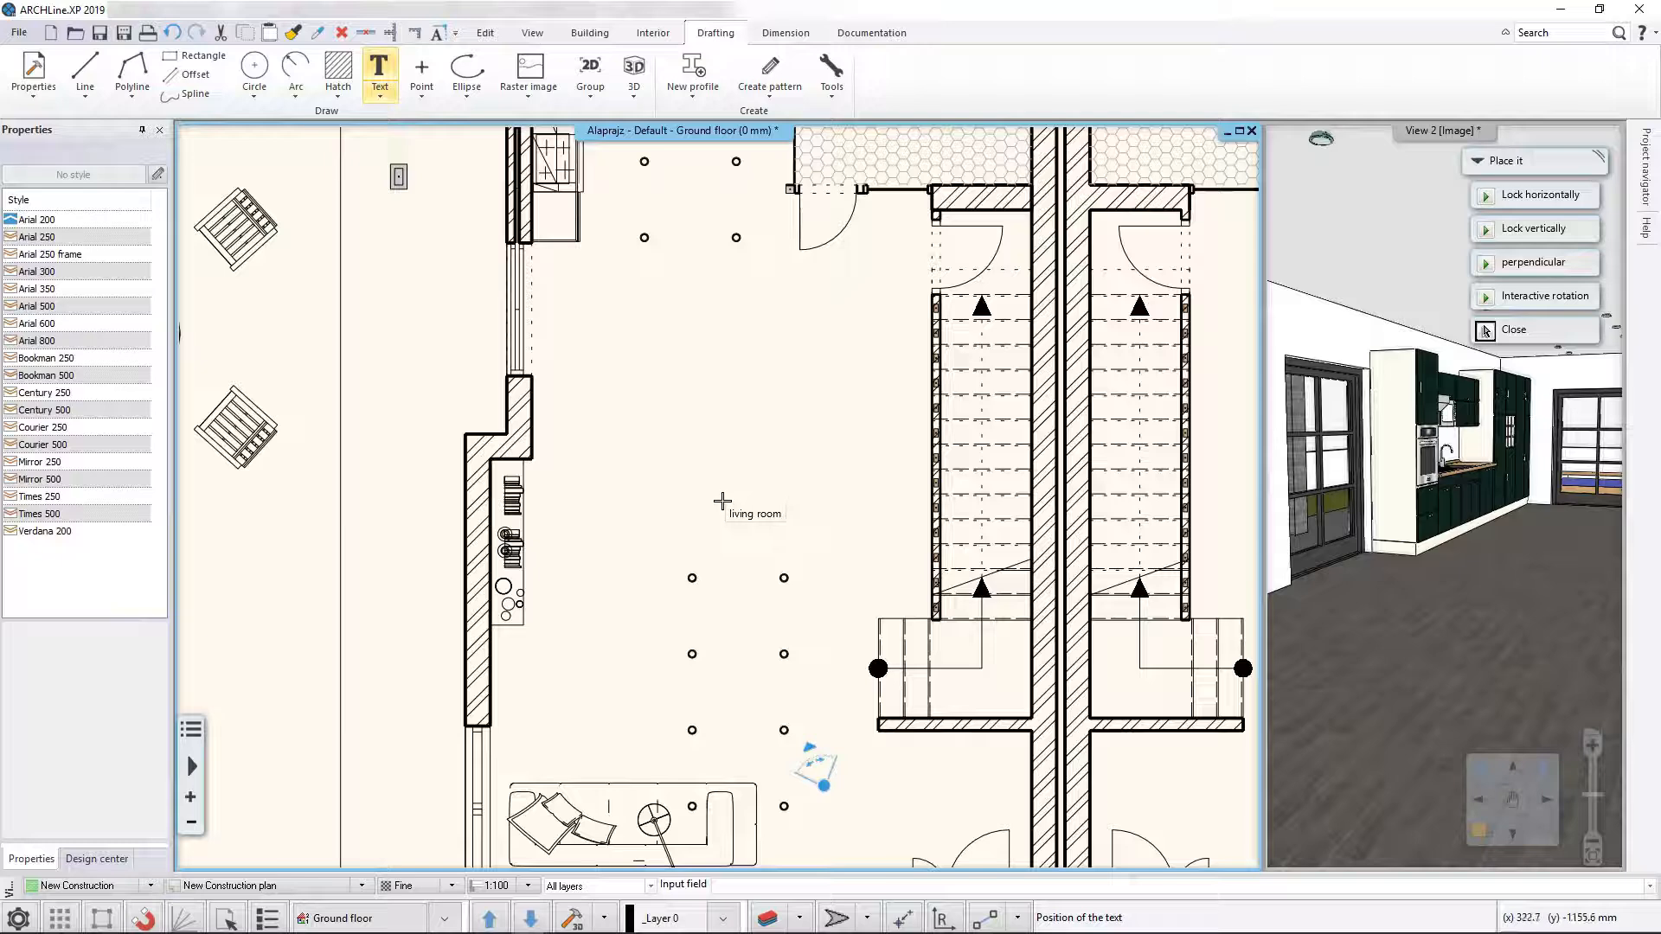
click(723, 500)
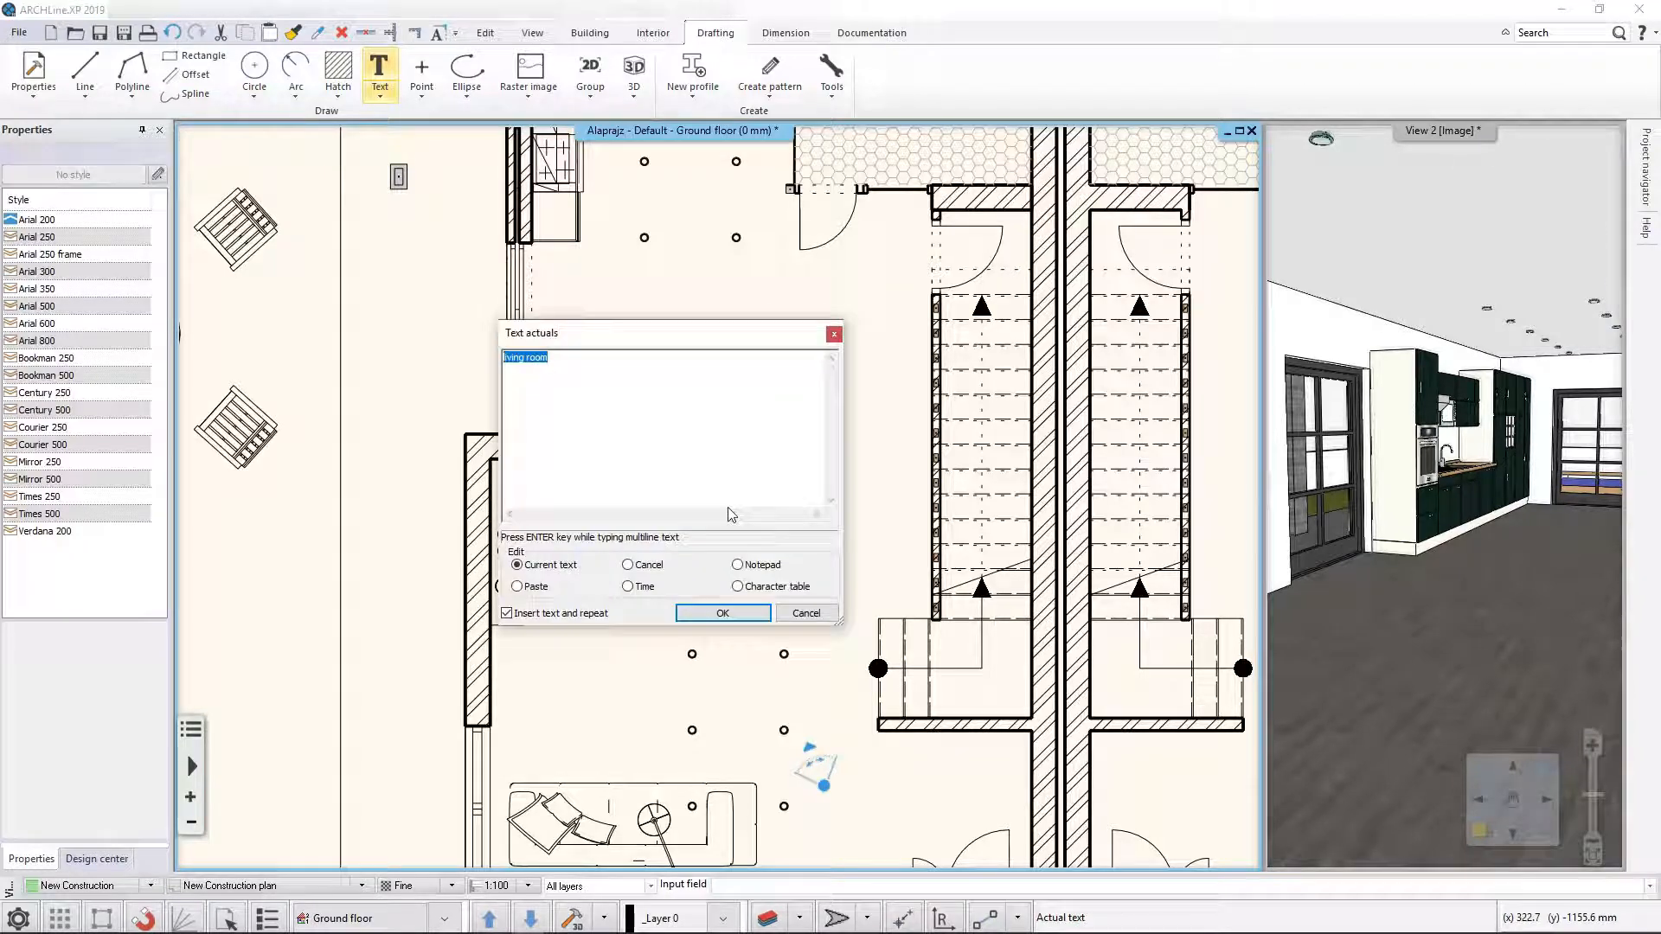
click(806, 613)
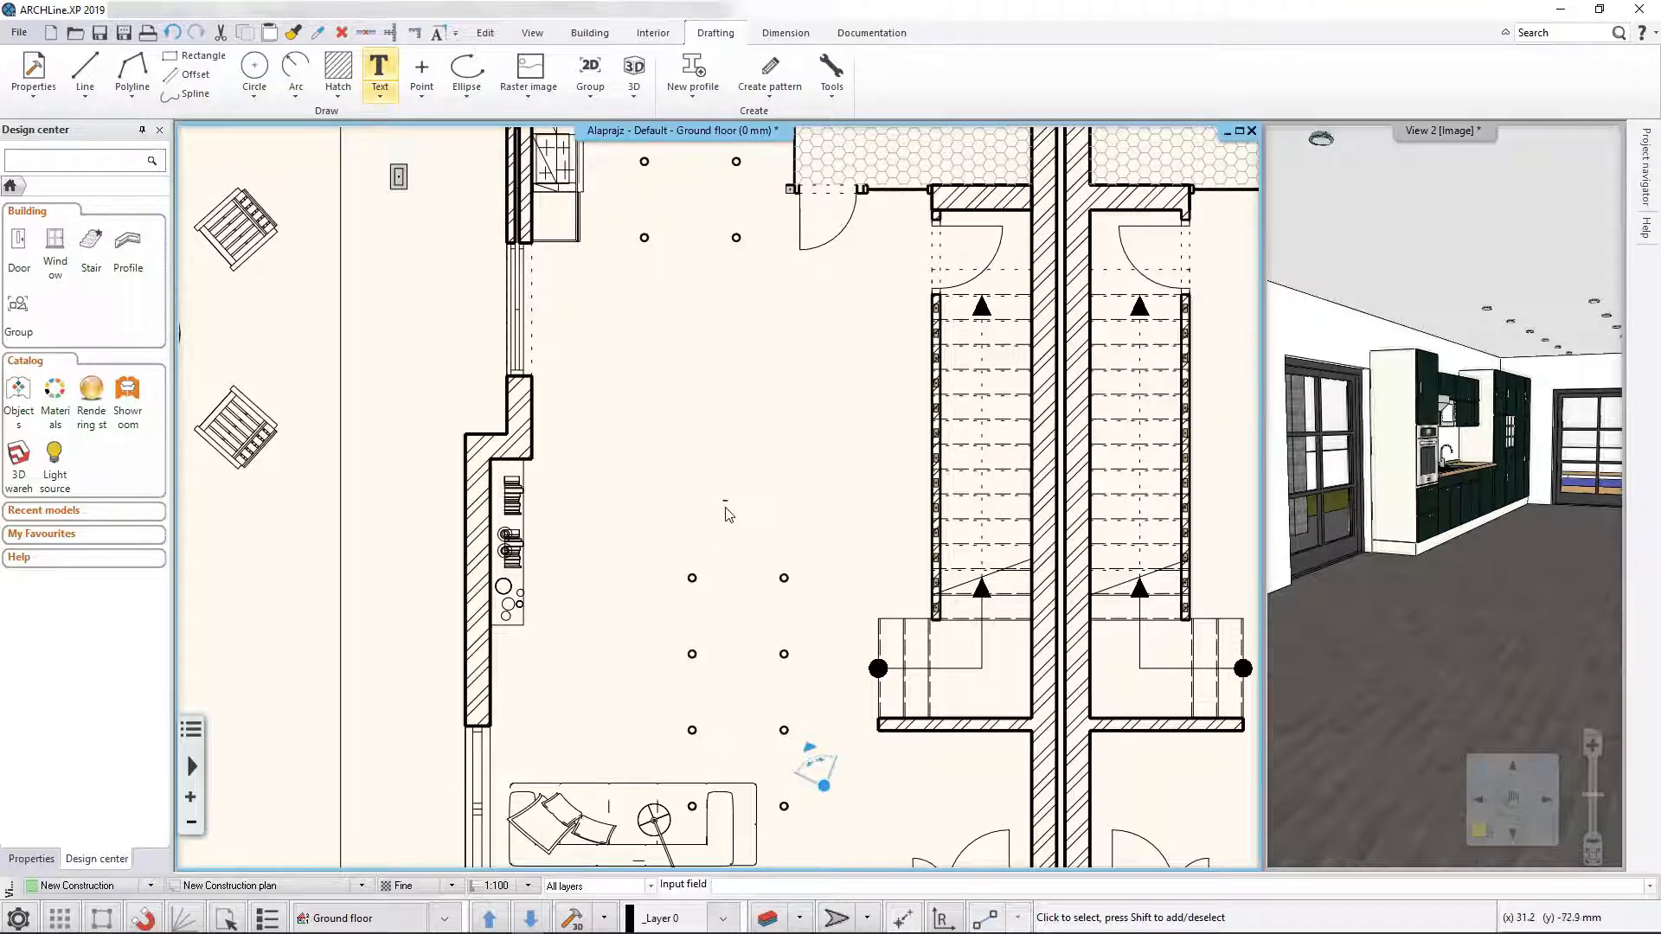
Set the "living room" text height to 300 mm directly on the plan, and deselect it
scroll(730, 507, up, 5)
scroll(732, 504, up, 5)
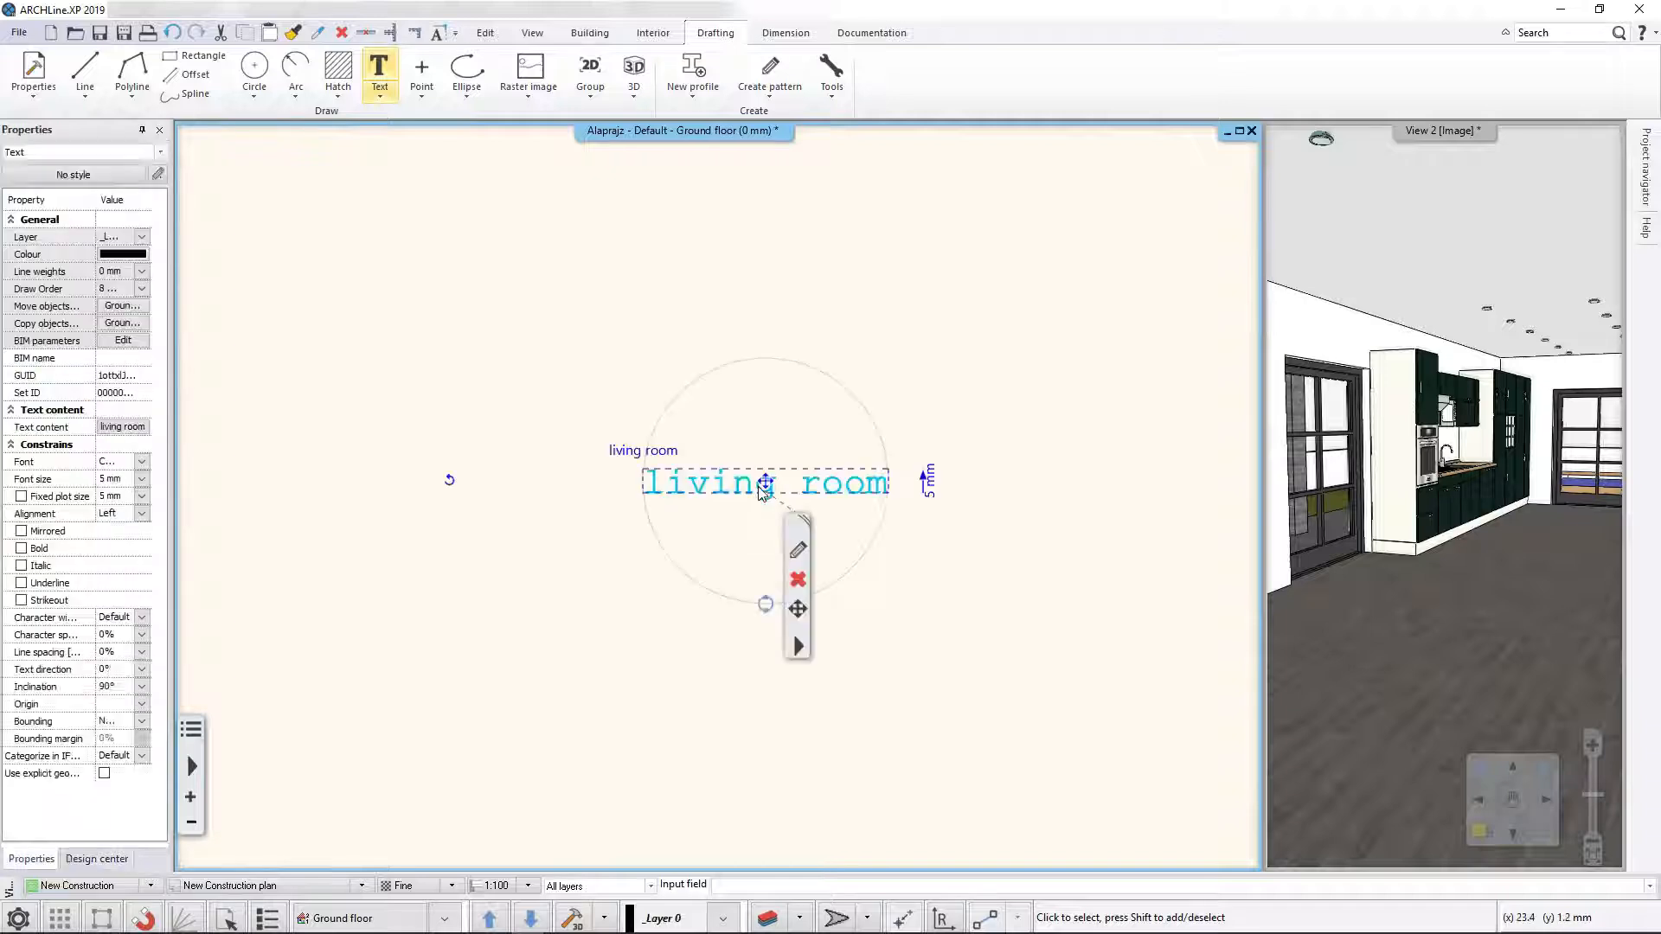
click(746, 497)
click(928, 484)
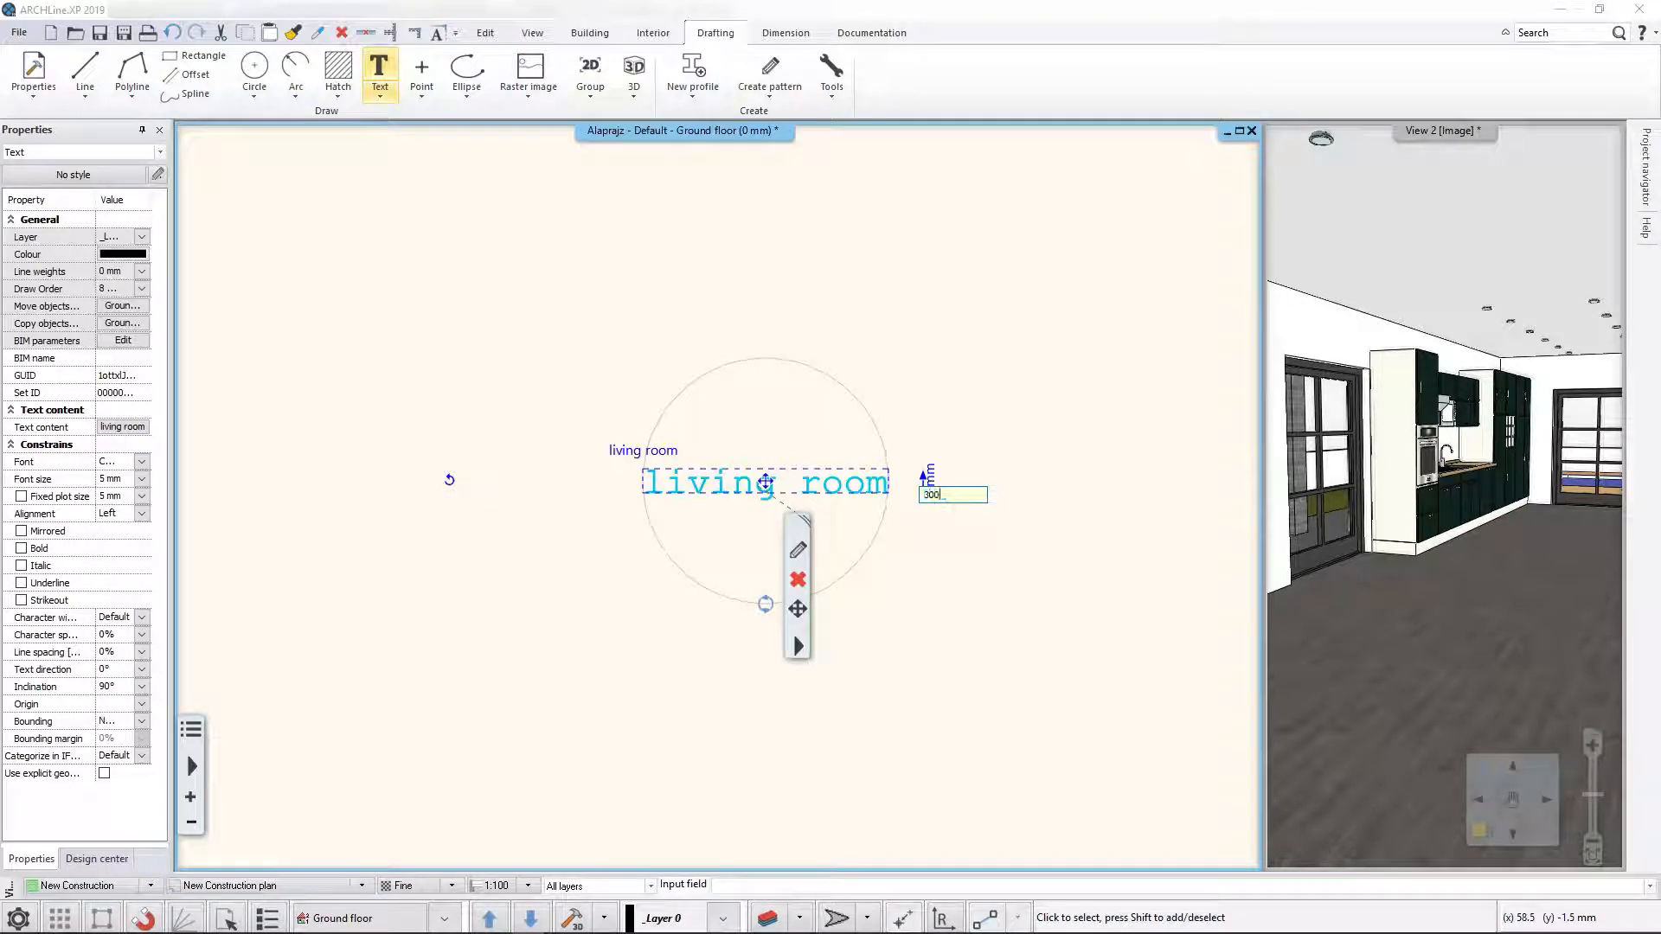
text(300)
key(Return)
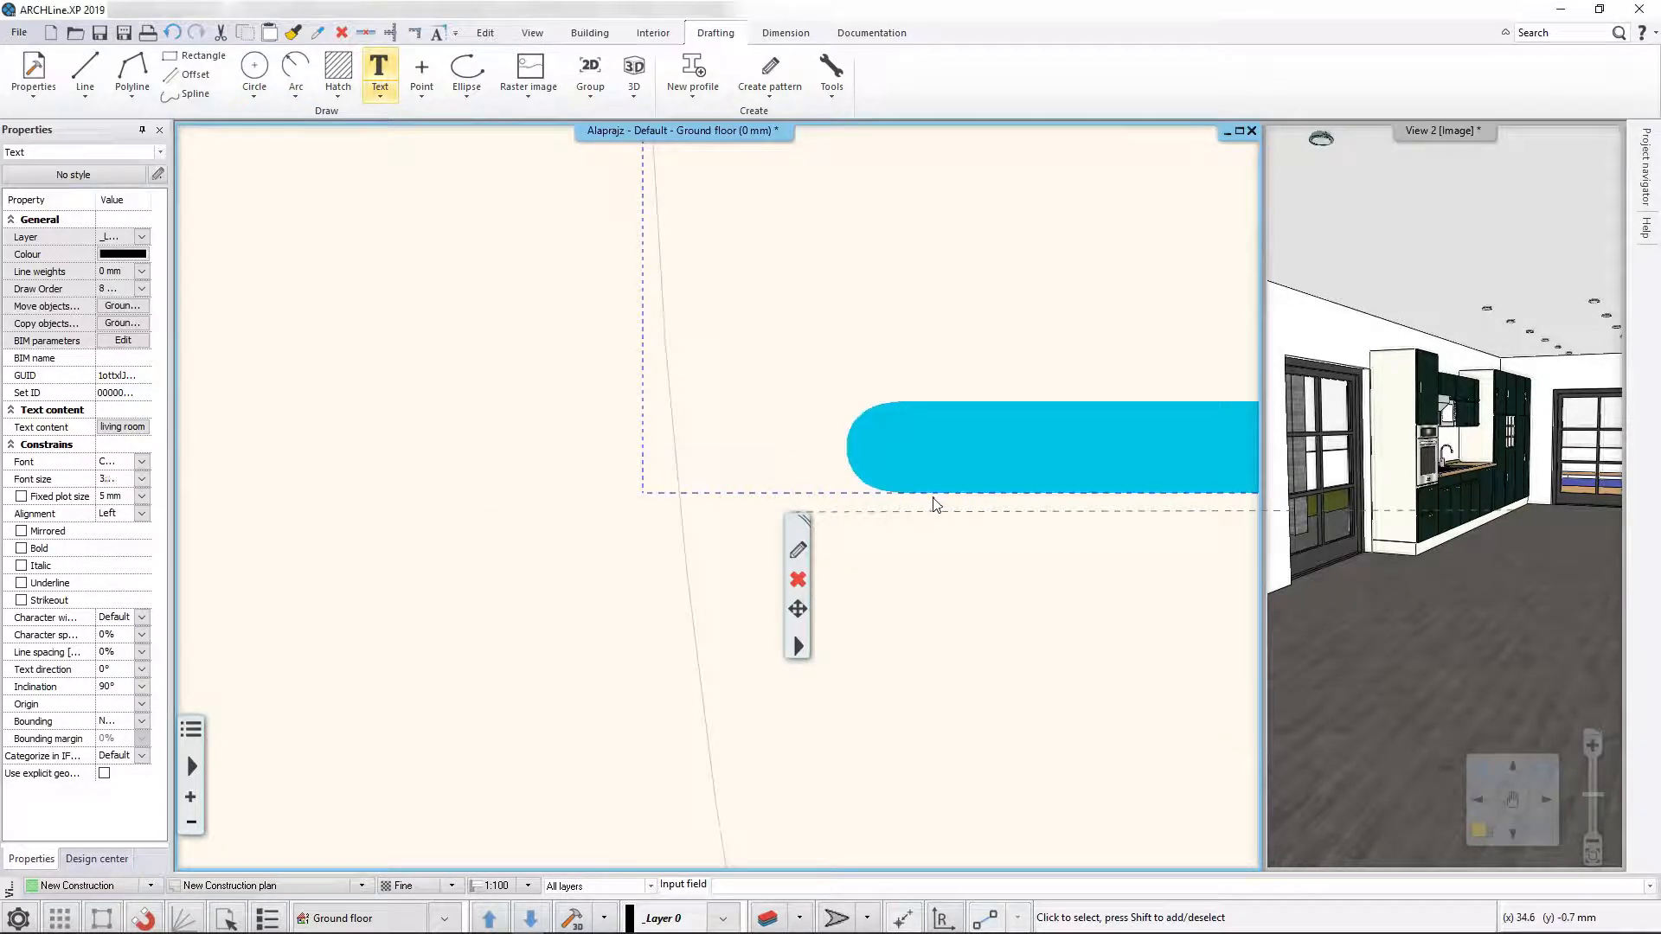
click(945, 577)
scroll(962, 474, down, 4)
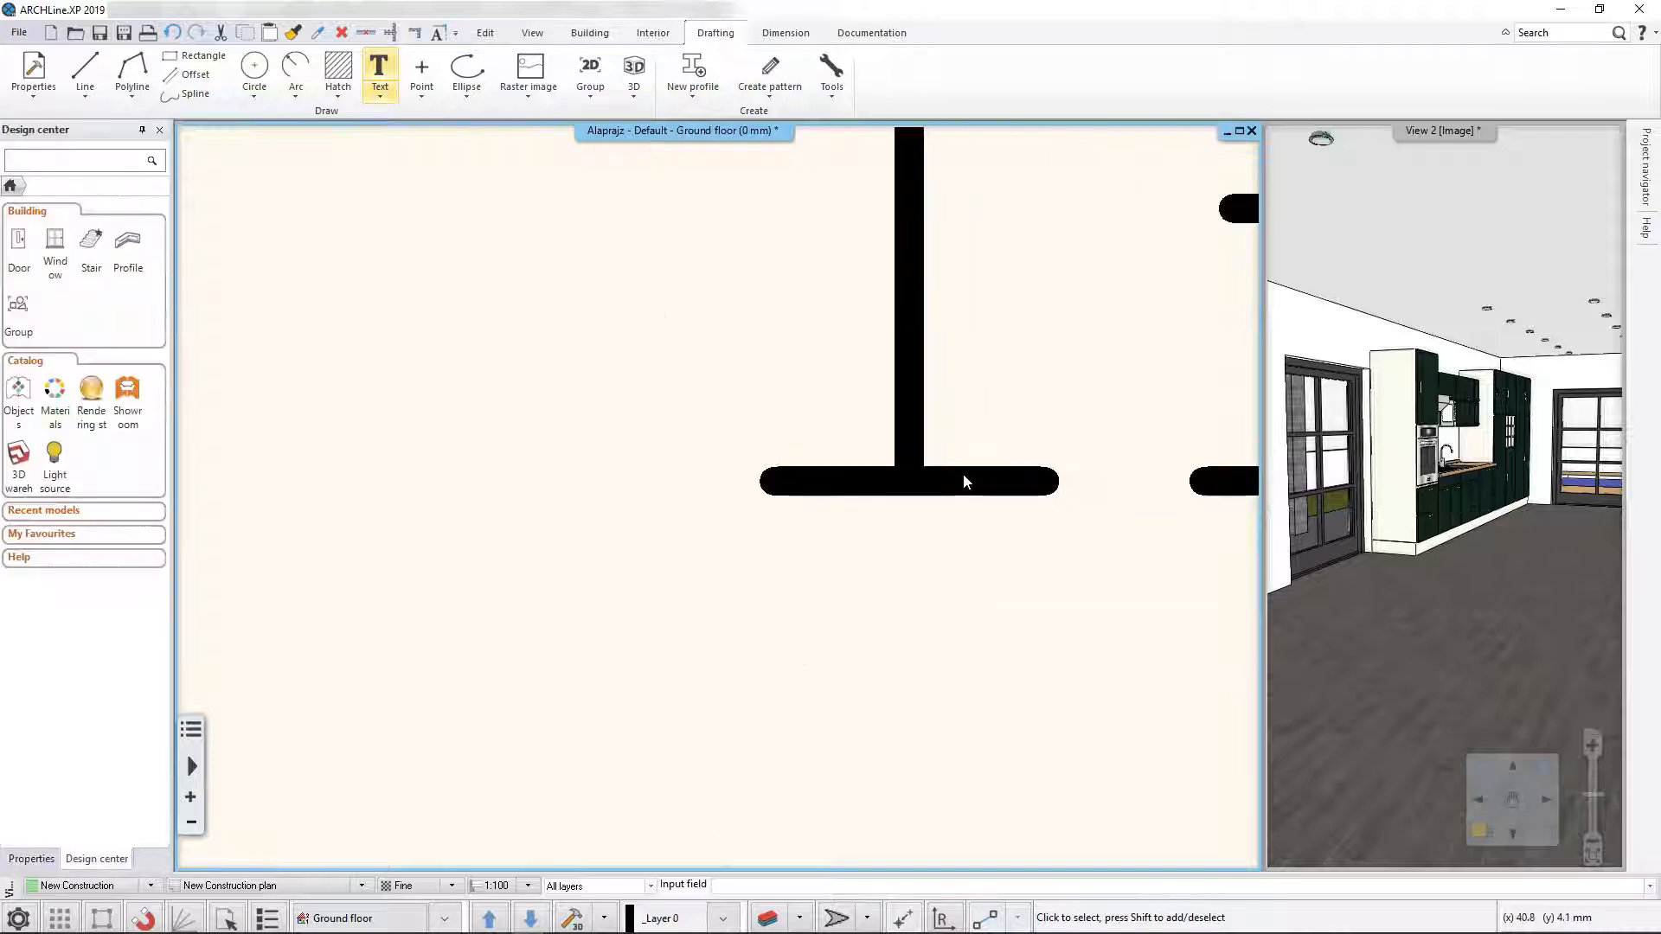
scroll(908, 469, down, 6)
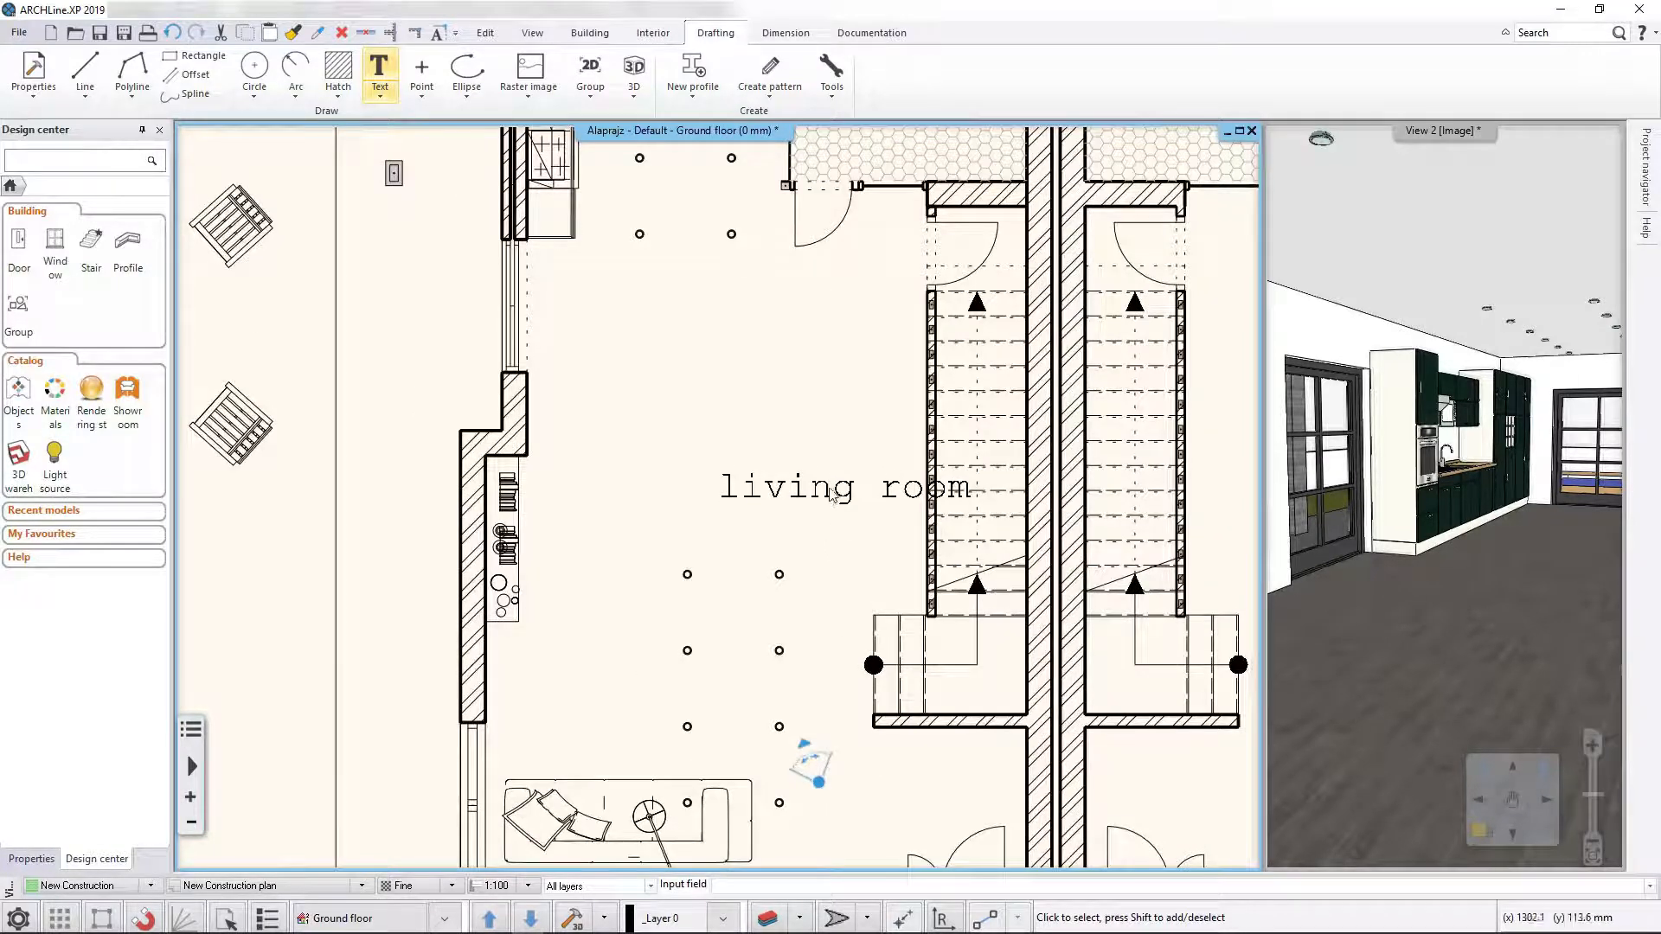
Move the "living room" text away from the staircase wall to the middle of the room, and deselect it
click(831, 493)
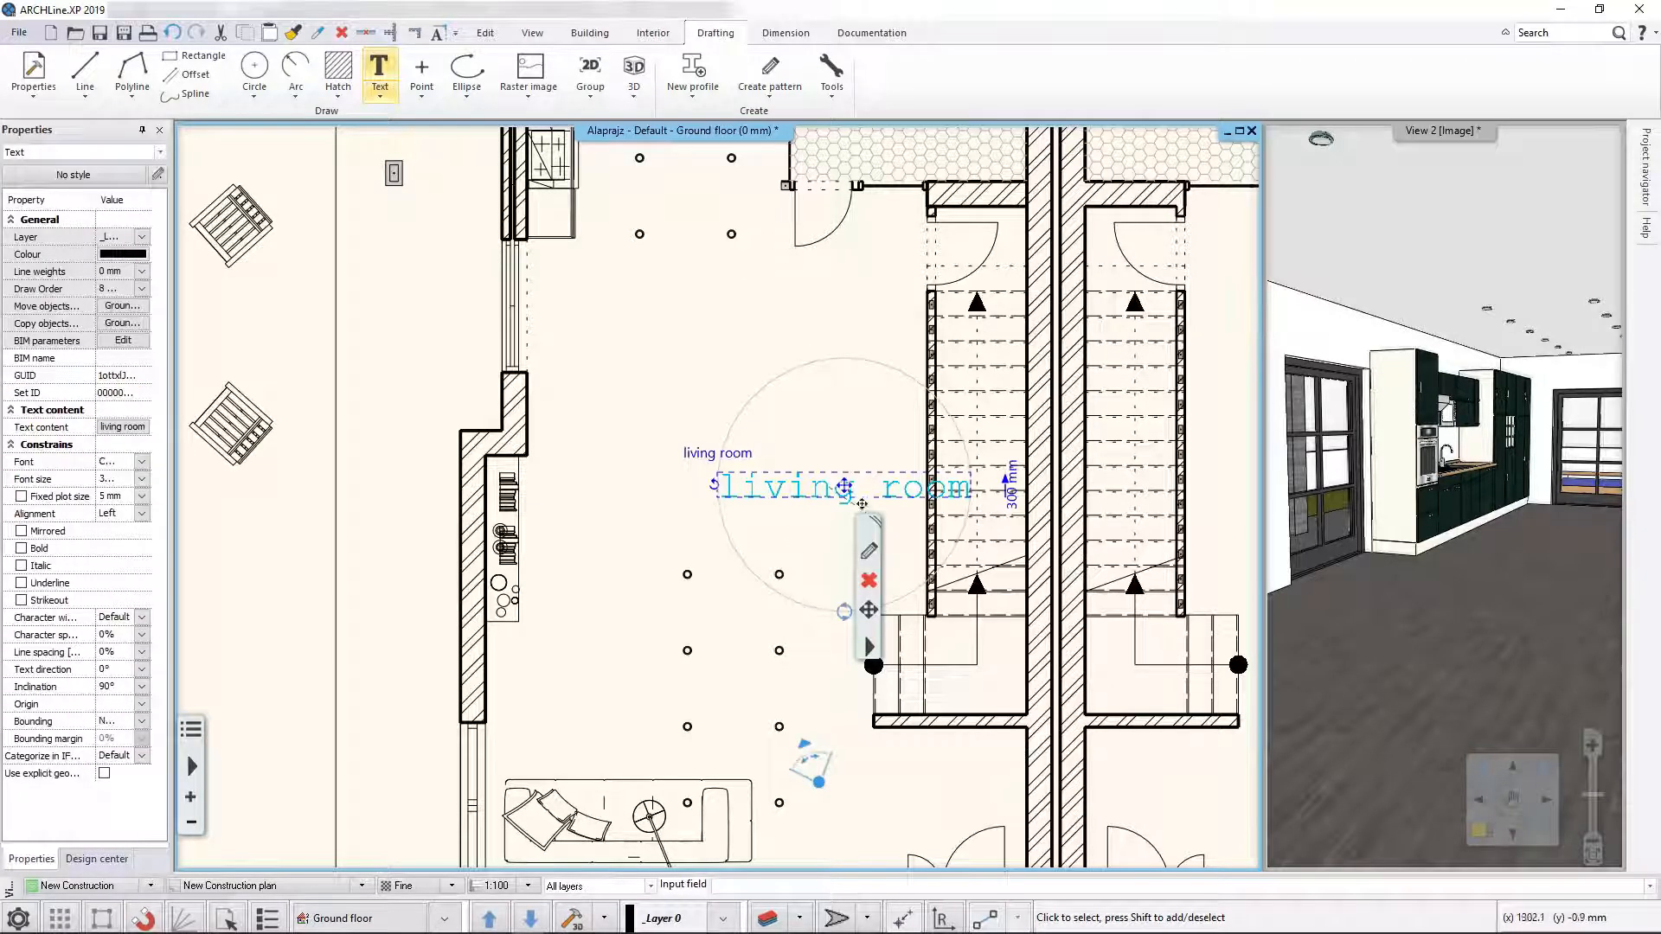
scroll(848, 503, up, 3)
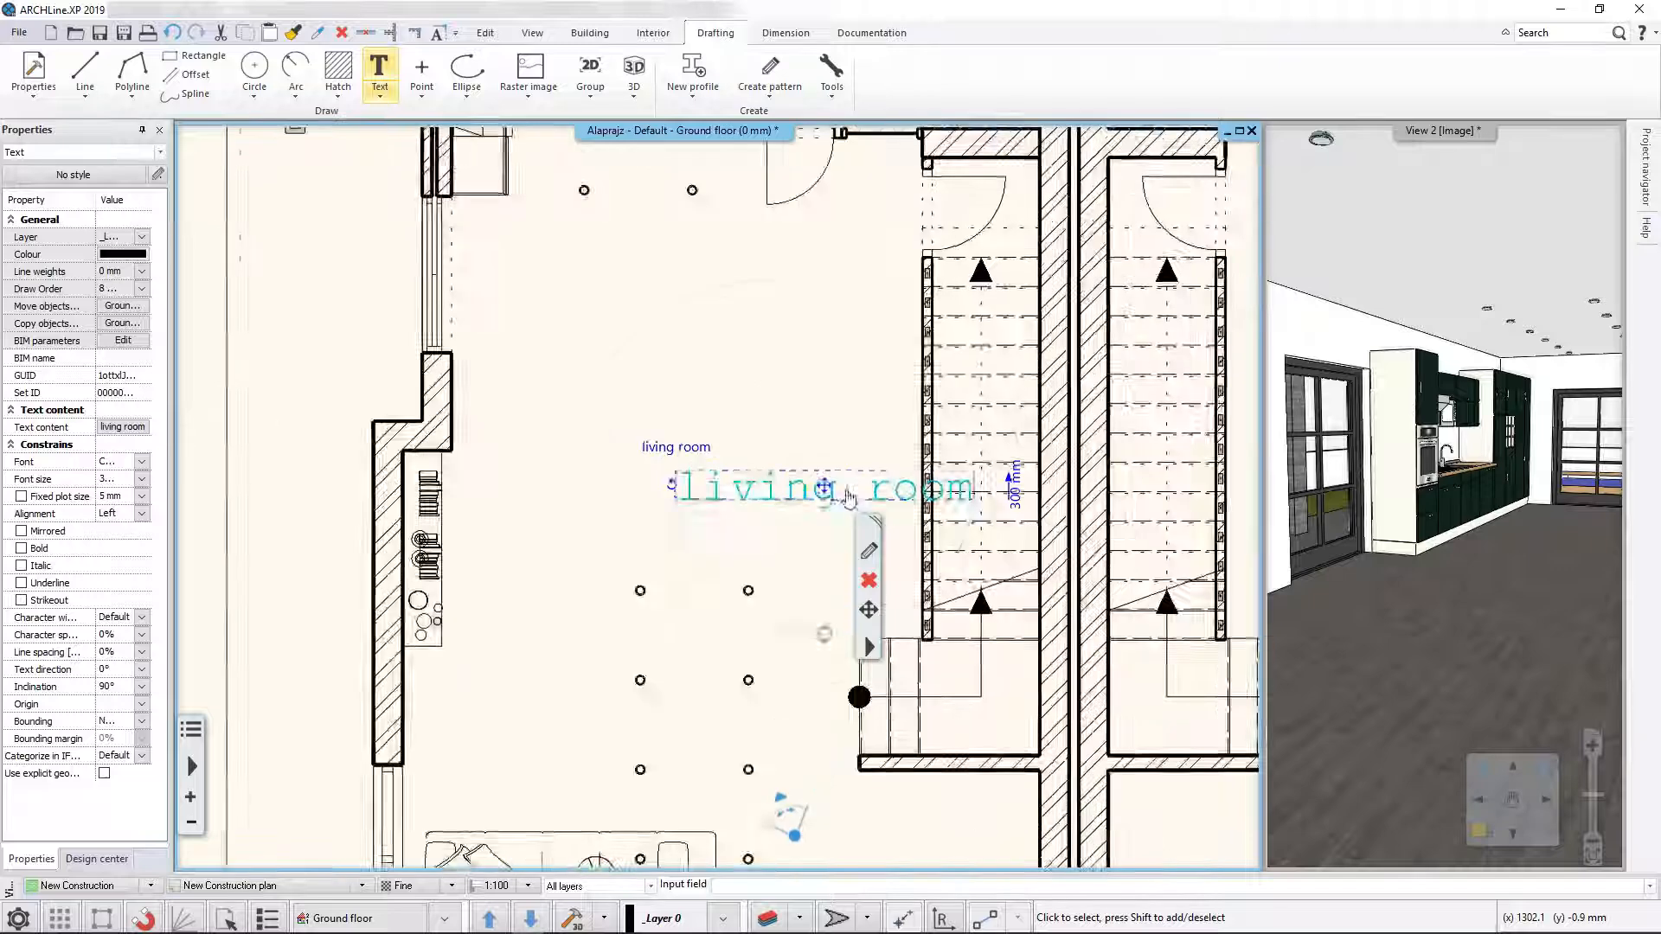
click(777, 488)
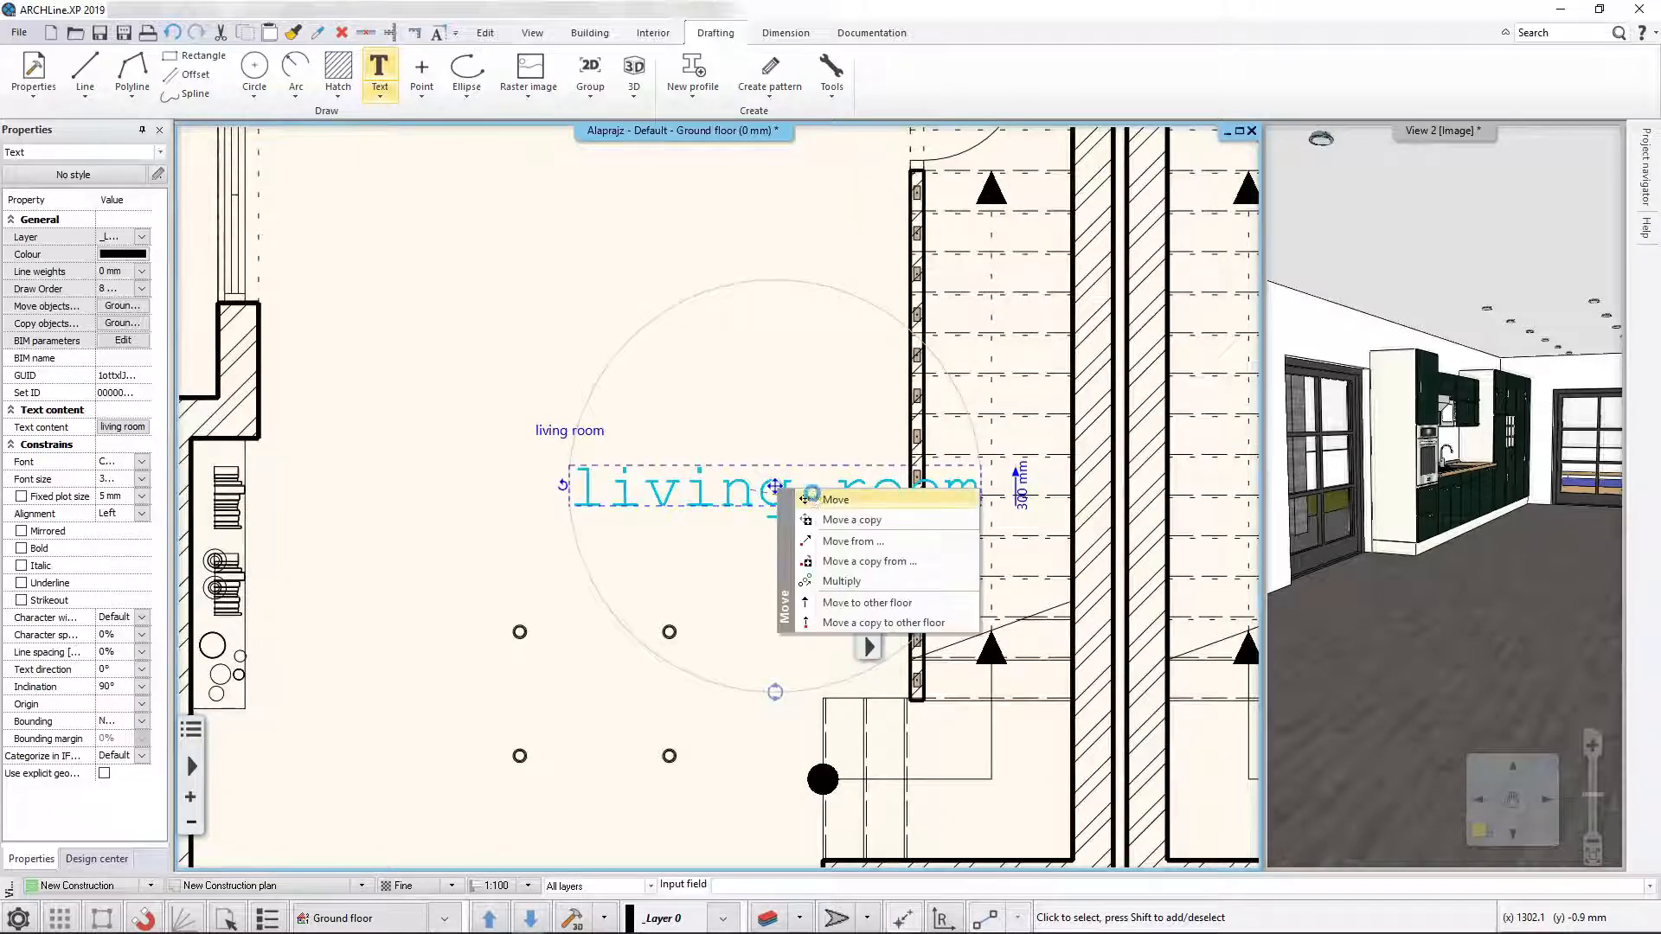
click(810, 497)
click(596, 517)
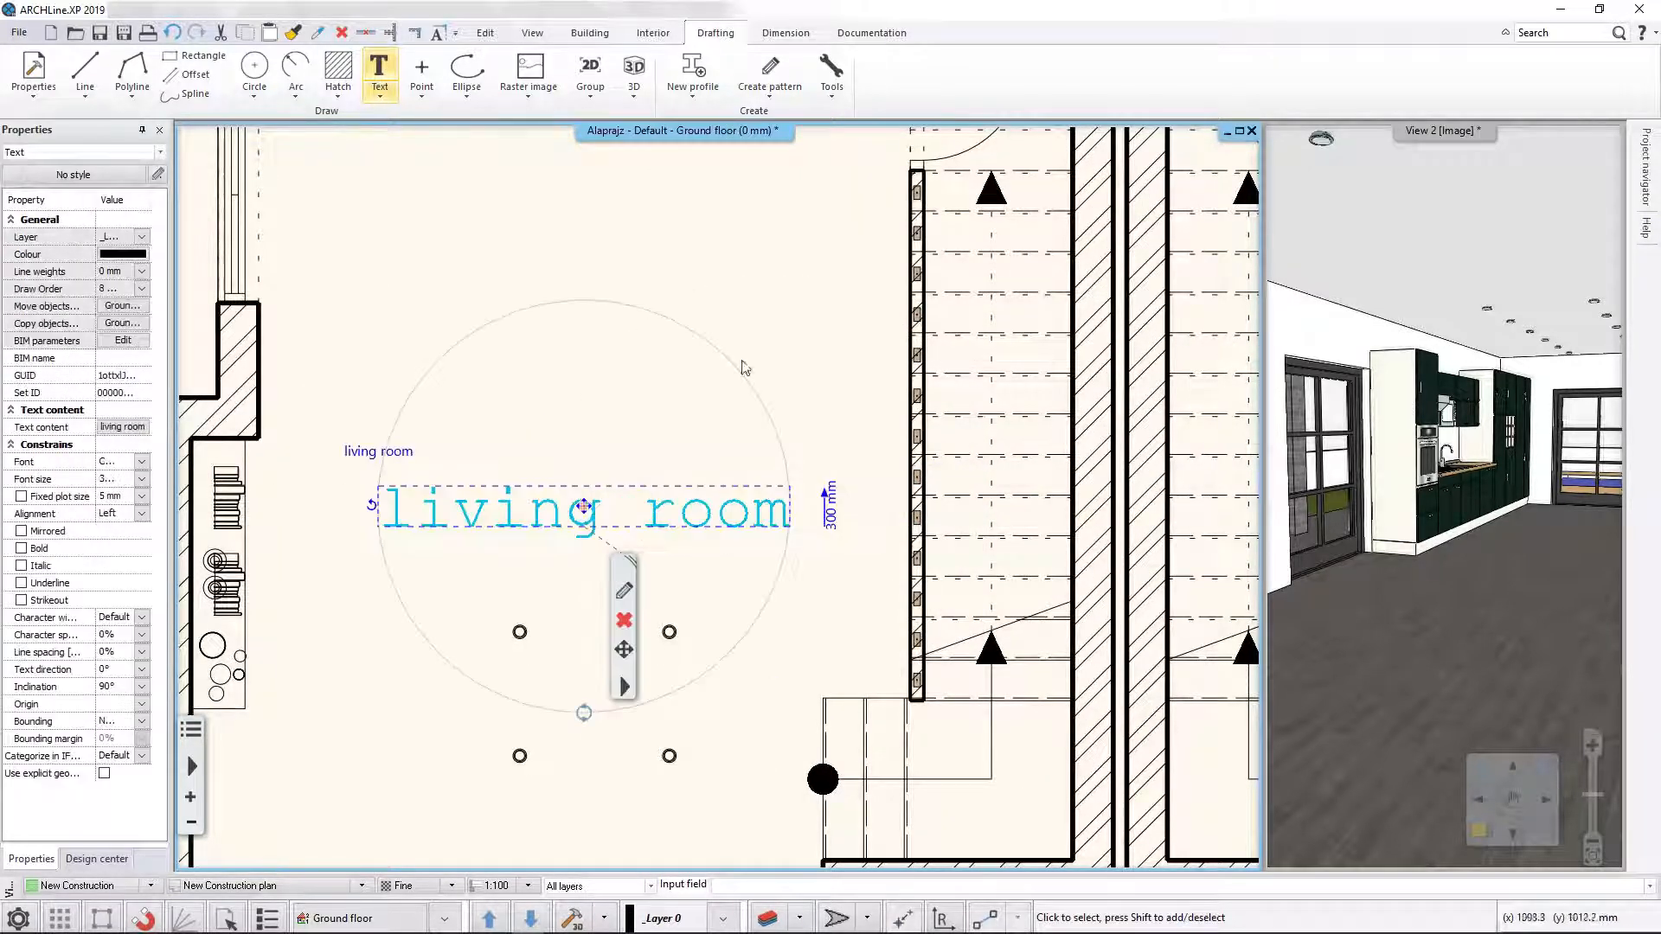
click(797, 296)
click(833, 552)
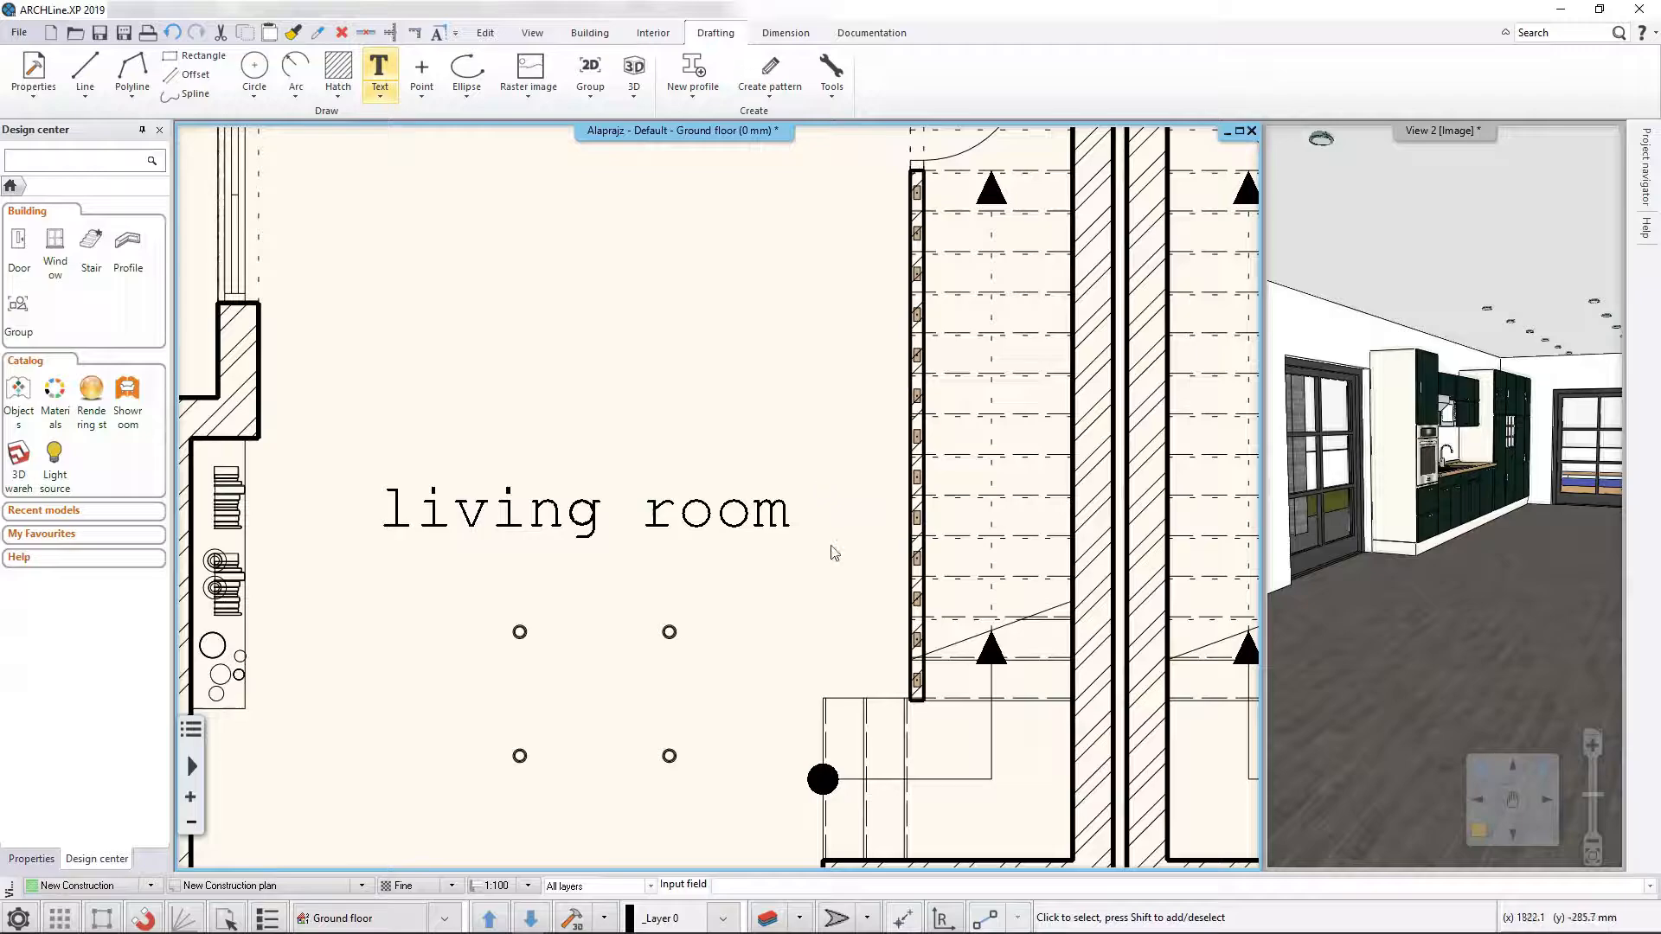